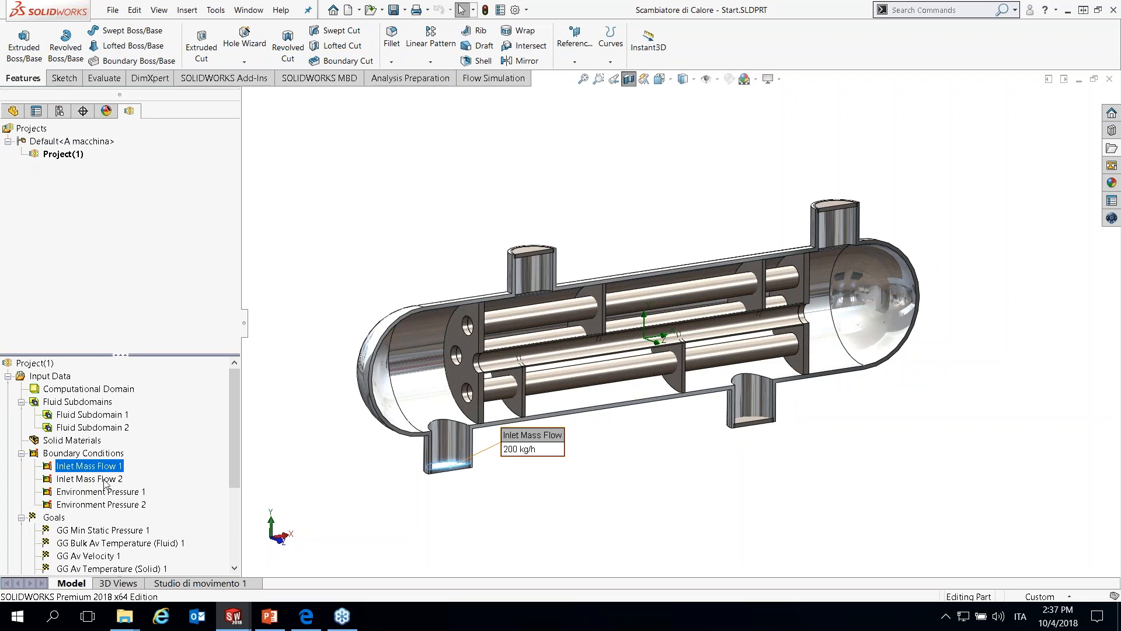
Examine where the Inlet Mass Flow 2, Environment Pressure 1 and Environment Pressure 2 boundary conditions are applied on the heat exchanger
click(106, 480)
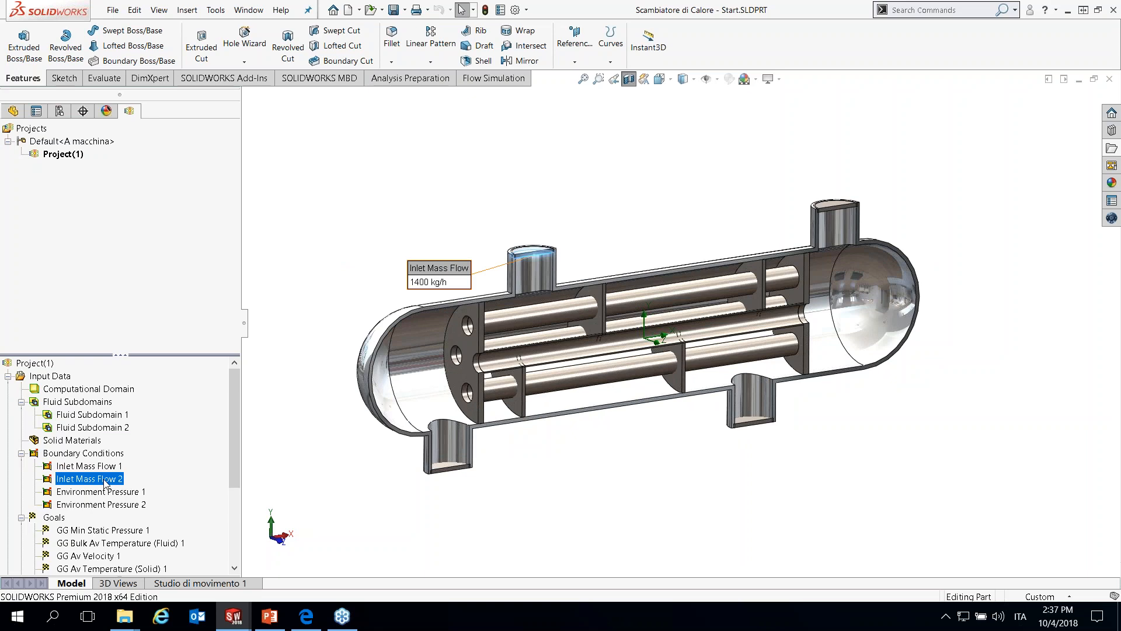
click(108, 492)
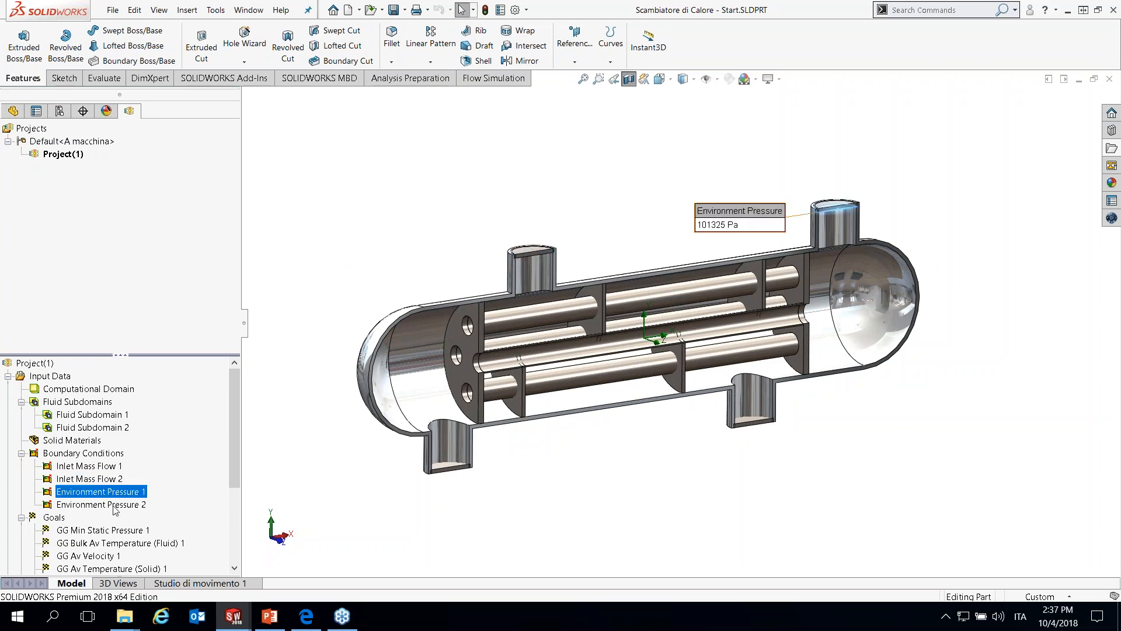
click(114, 506)
click(295, 460)
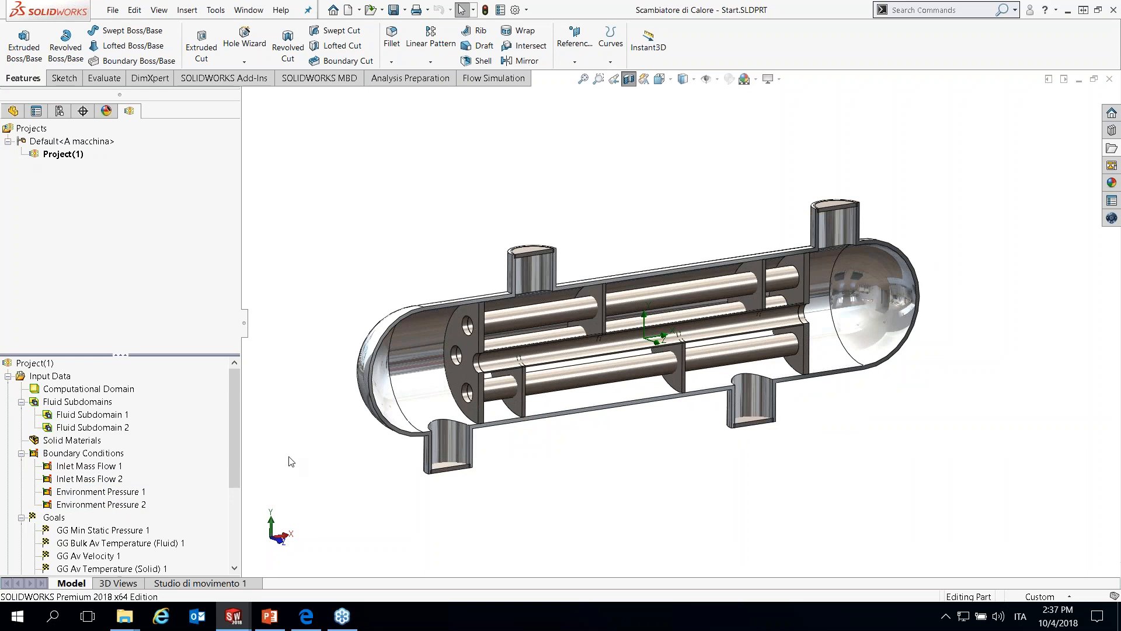
Review the definitions of Fluid Subdomain 1 and Fluid Subdomain 2, closing each without changes
click(111, 416)
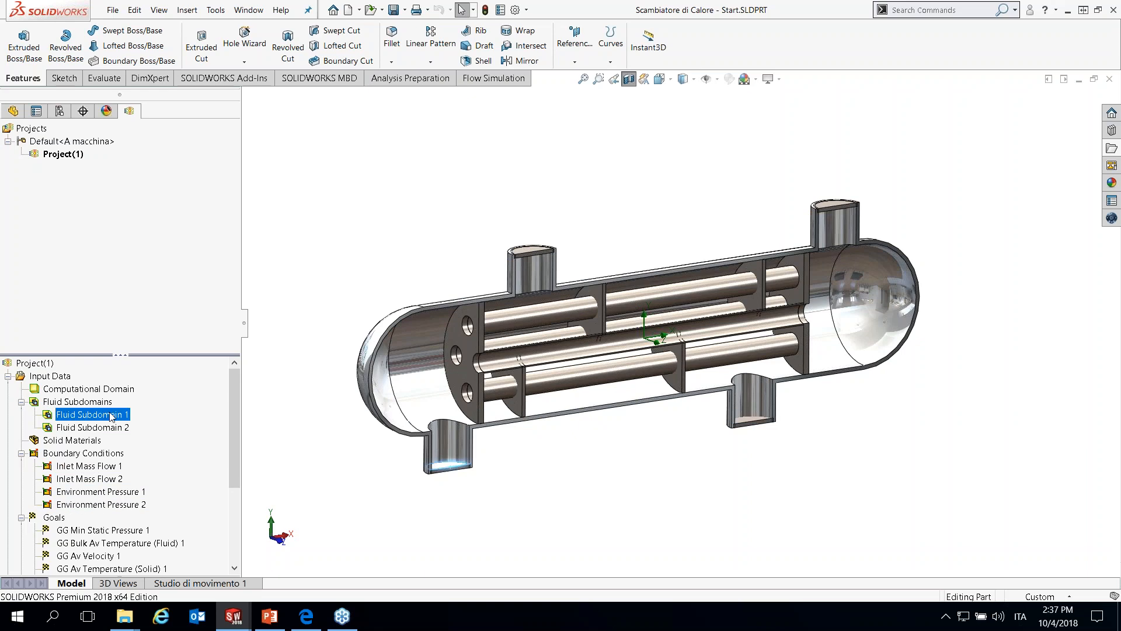
right_click(111, 416)
click(175, 421)
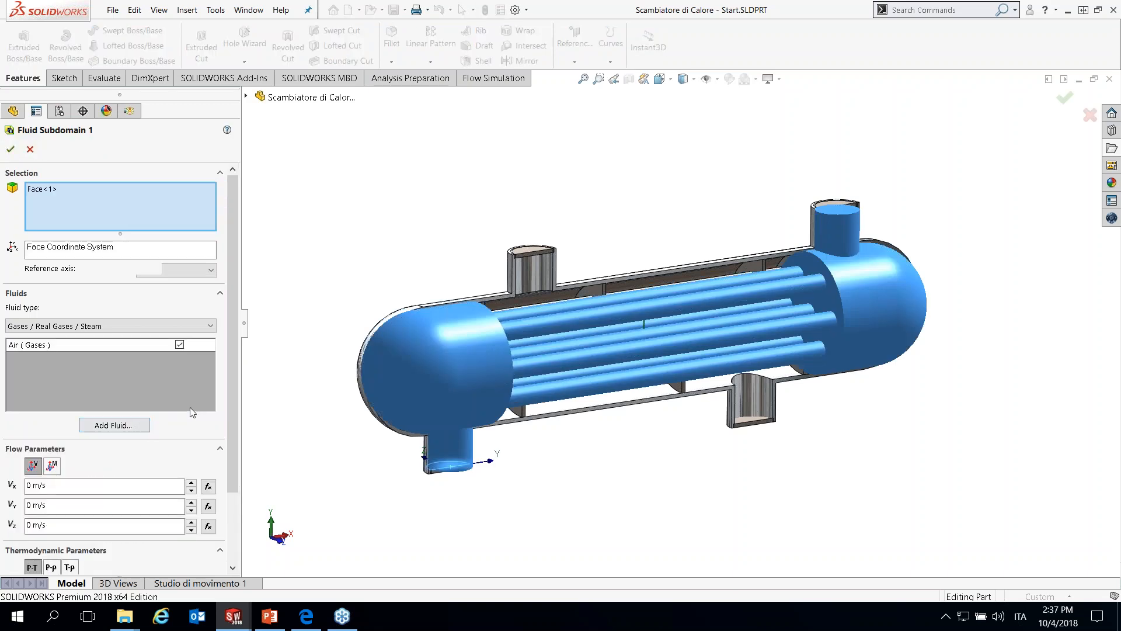
click(30, 149)
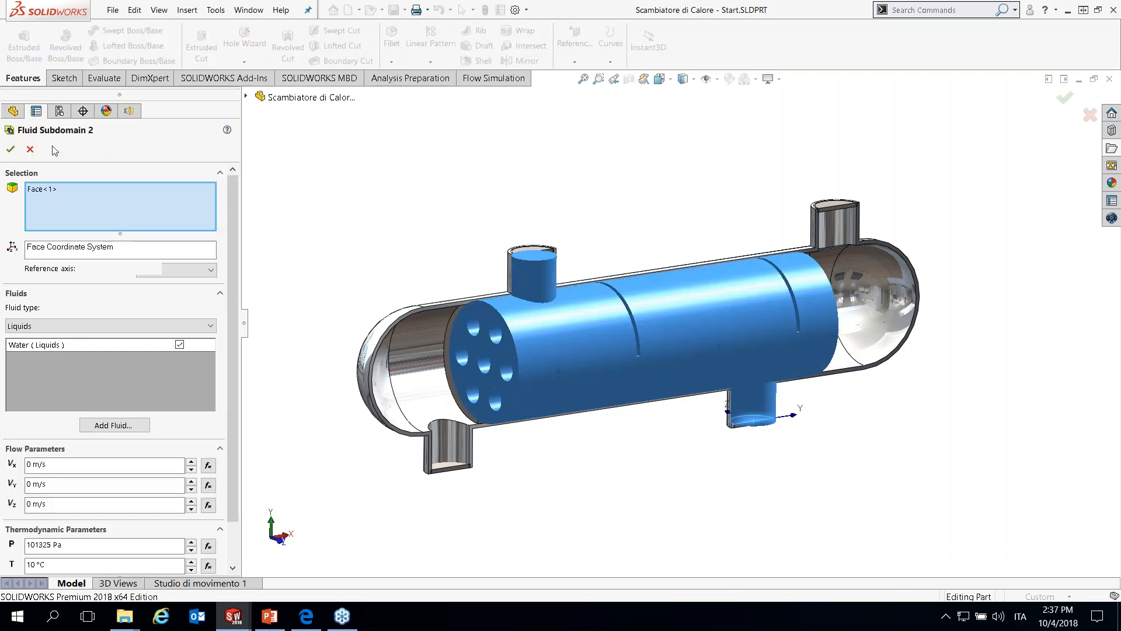
click(30, 149)
Load the flow project's calculated results and expand the Results branch
scroll(195, 490, down, 4)
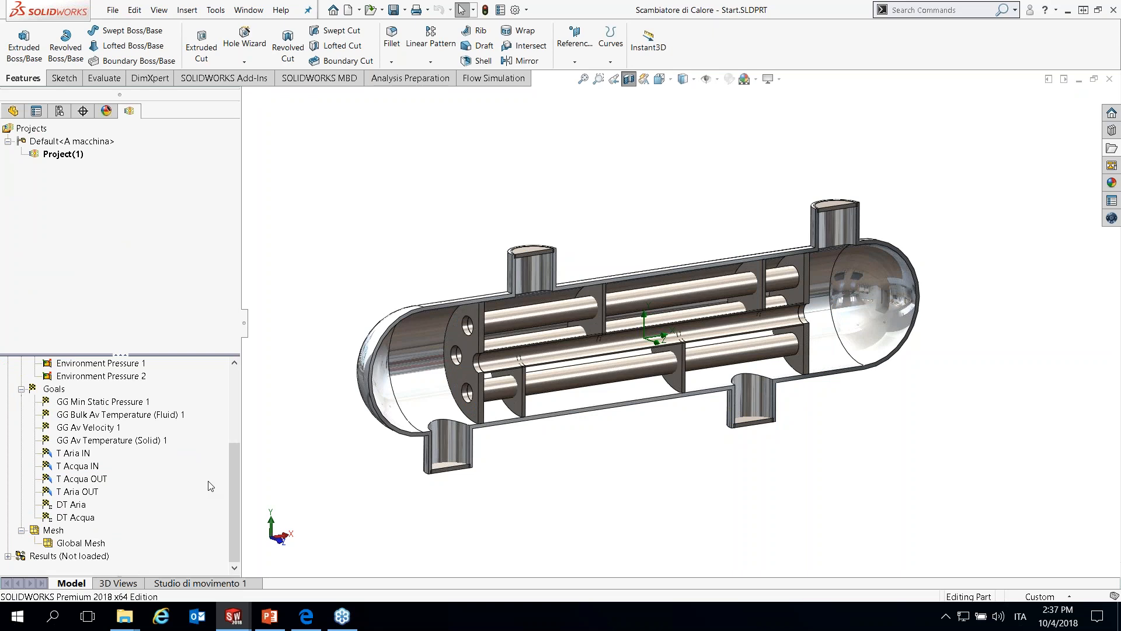
click(75, 558)
right_click(75, 558)
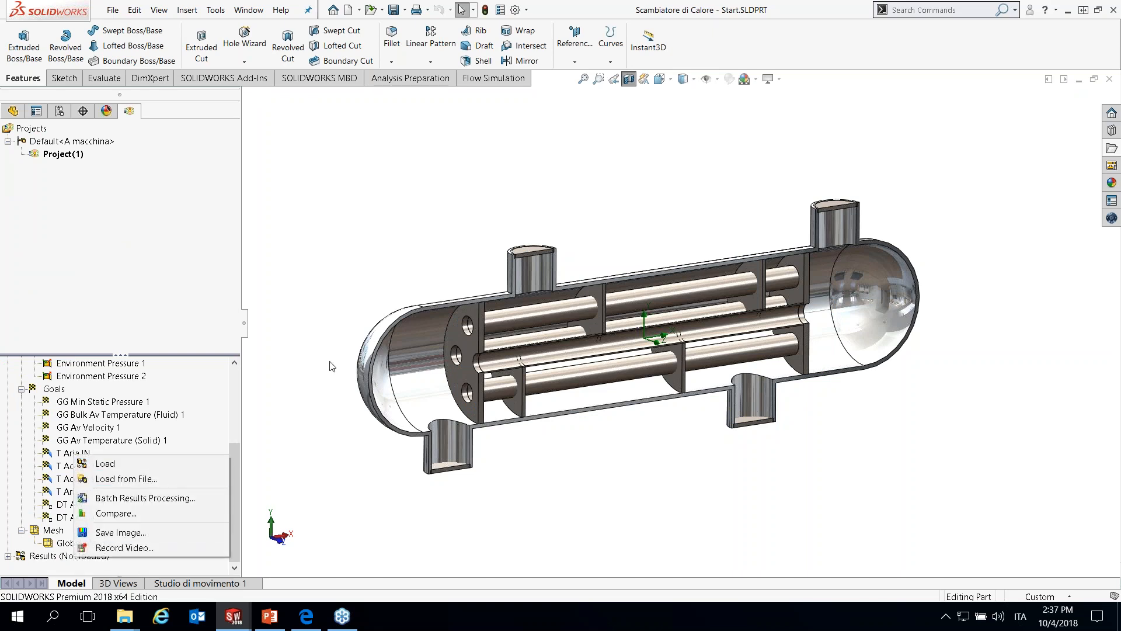
click(325, 308)
right_click(86, 558)
click(120, 463)
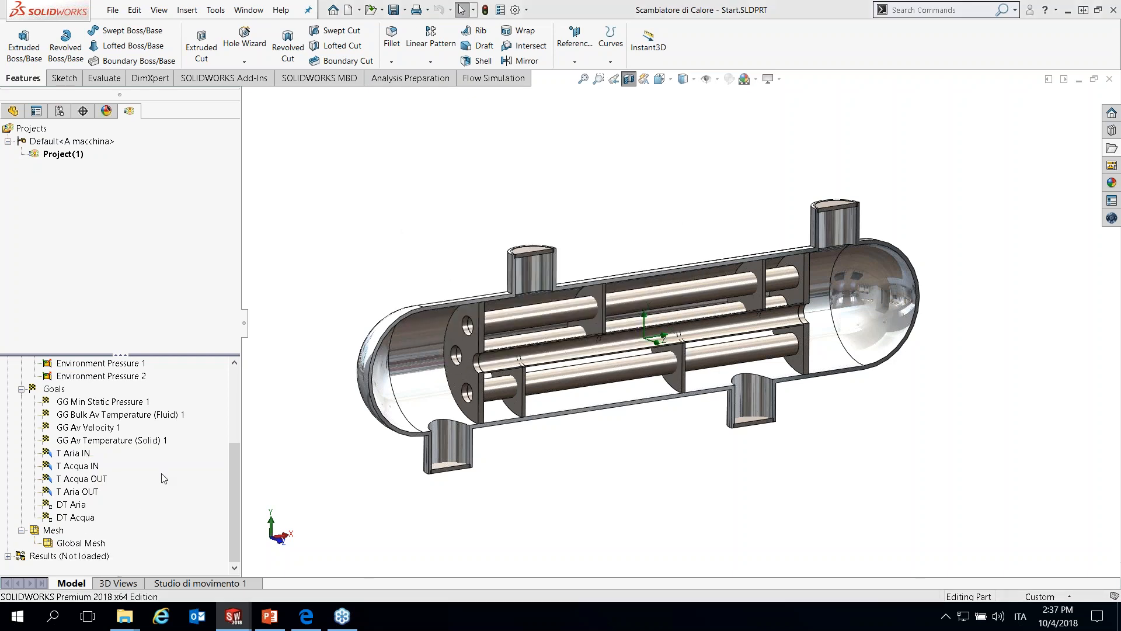
scroll(104, 512, down, 1)
click(8, 556)
scroll(119, 509, down, 1)
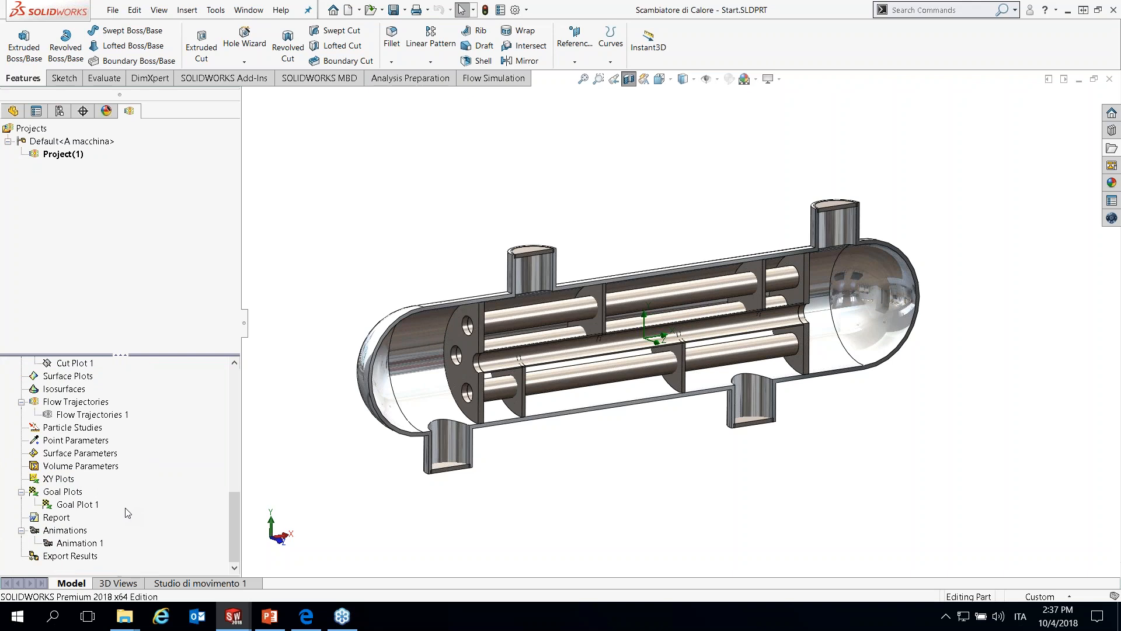
Show Cut Plot 1 and probe the temperature near the upper opening of the air outlet nozzle
scroll(93, 390, up, 2)
click(75, 441)
right_click(75, 441)
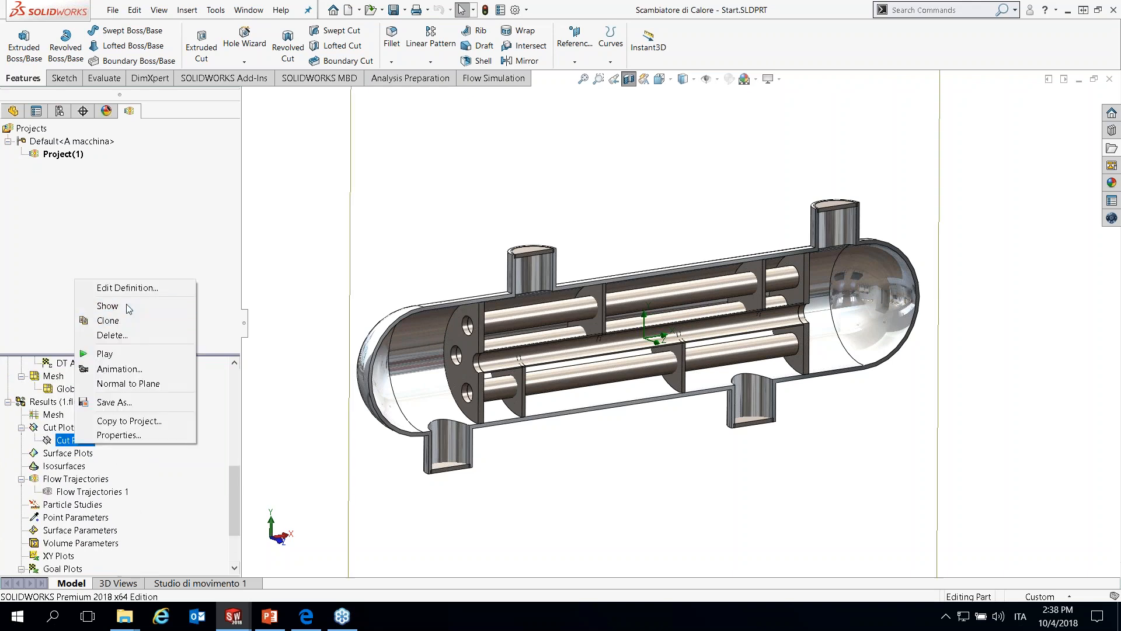
click(144, 307)
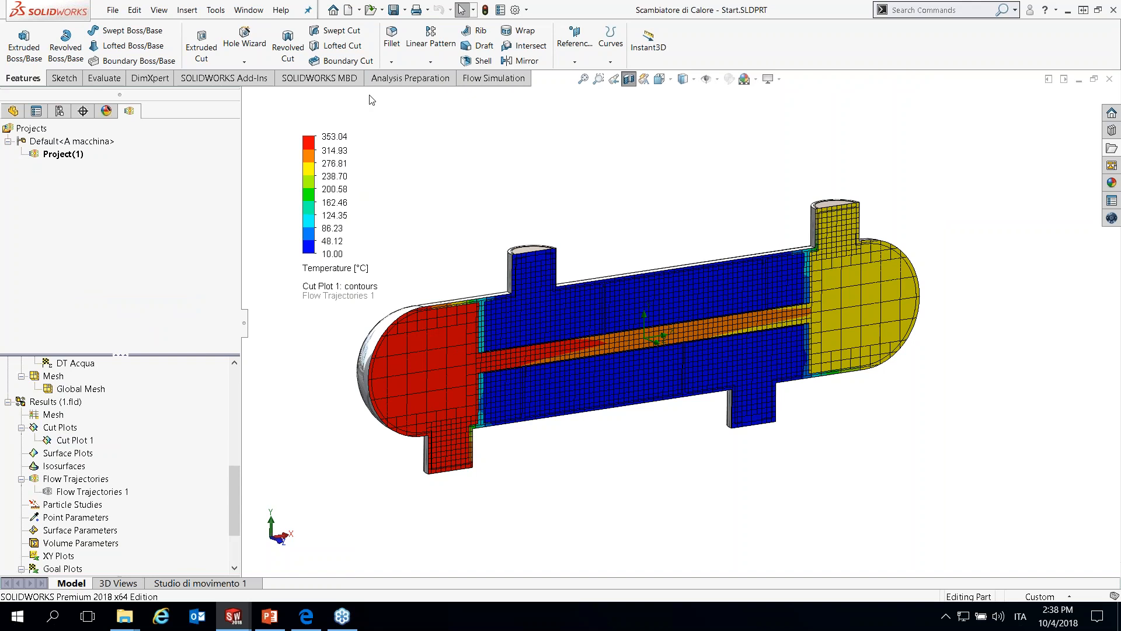
click(494, 78)
click(303, 32)
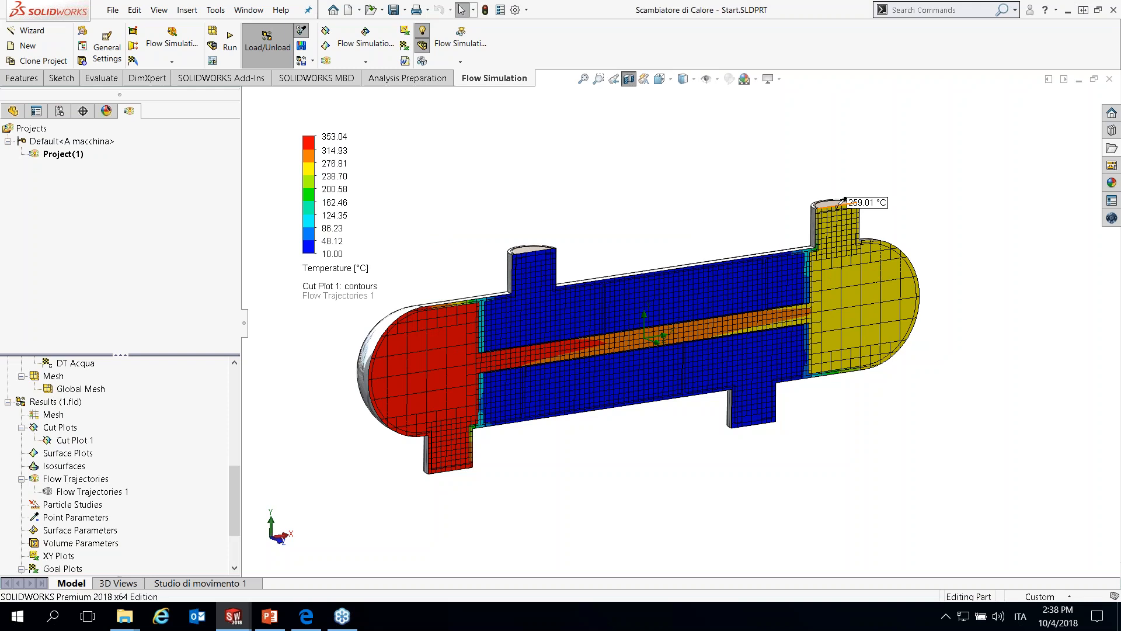
Hide Cut Plot 1 and show Flow Trajectories 1 in its place
click(89, 441)
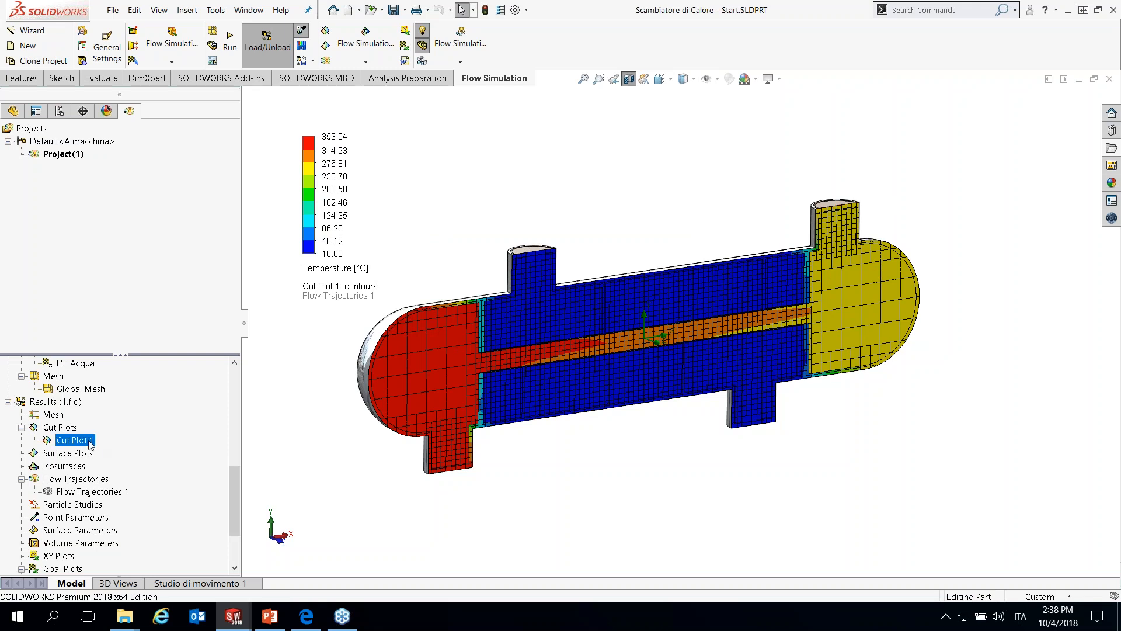
right_click(90, 443)
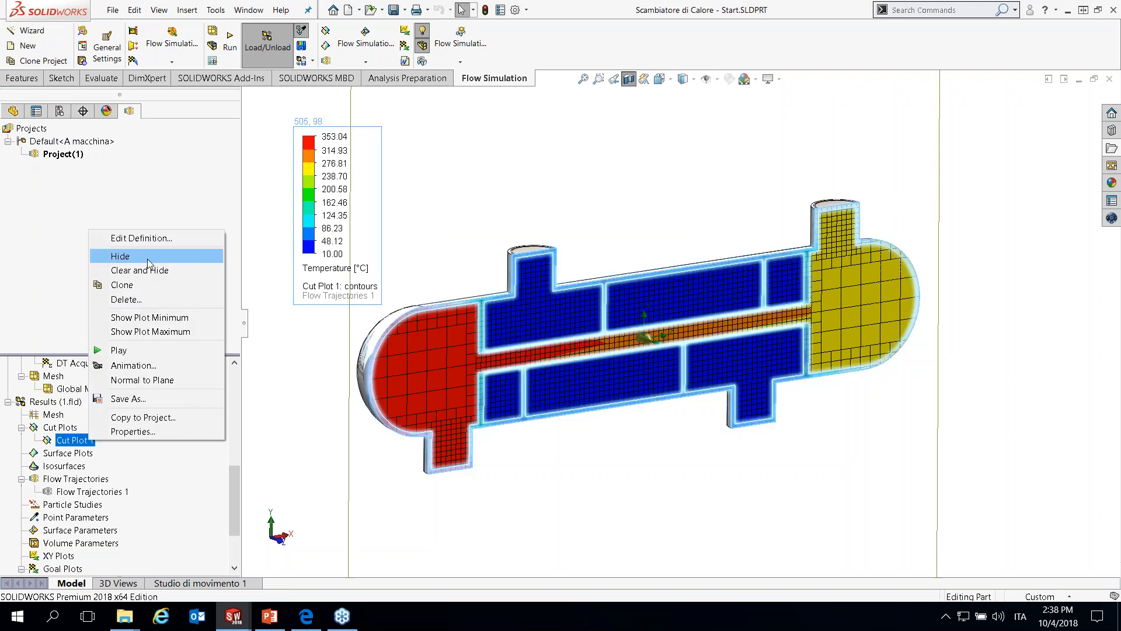
click(148, 262)
scroll(193, 518, down, 2)
click(85, 415)
right_click(83, 415)
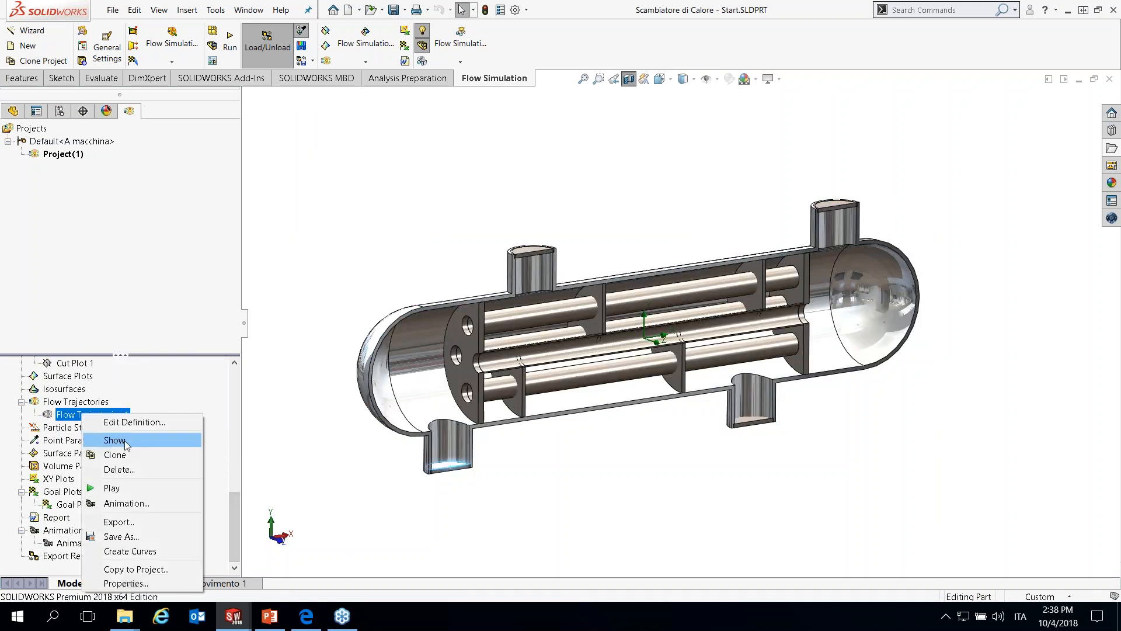
click(126, 444)
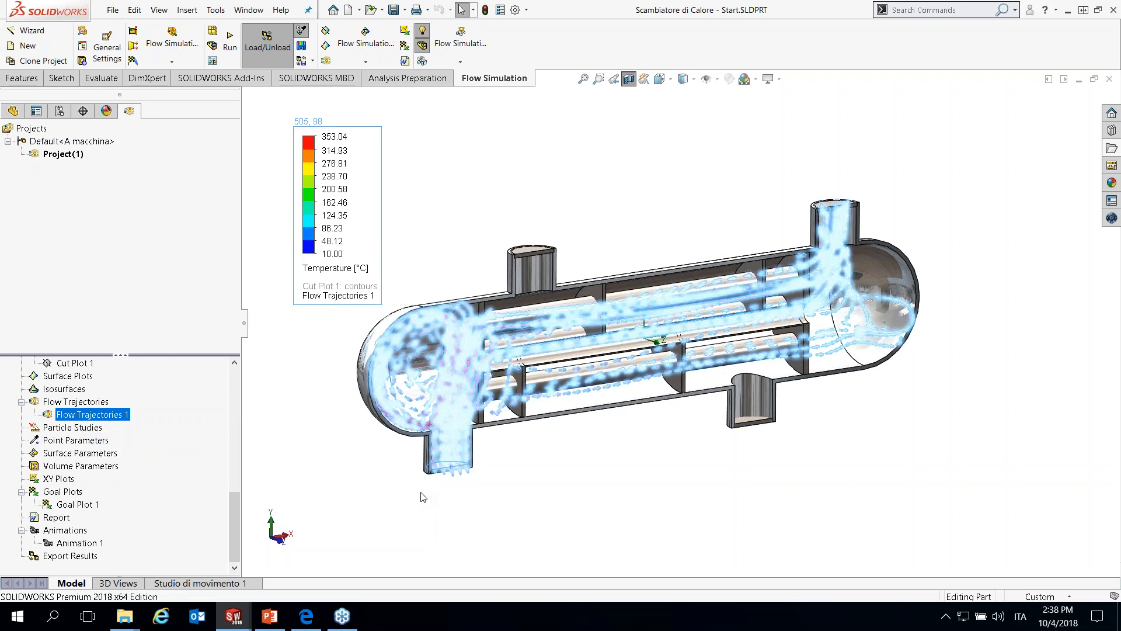
Play the animation of Flow Trajectories 1, and hide the trajectories when done viewing
right_click(94, 418)
click(153, 310)
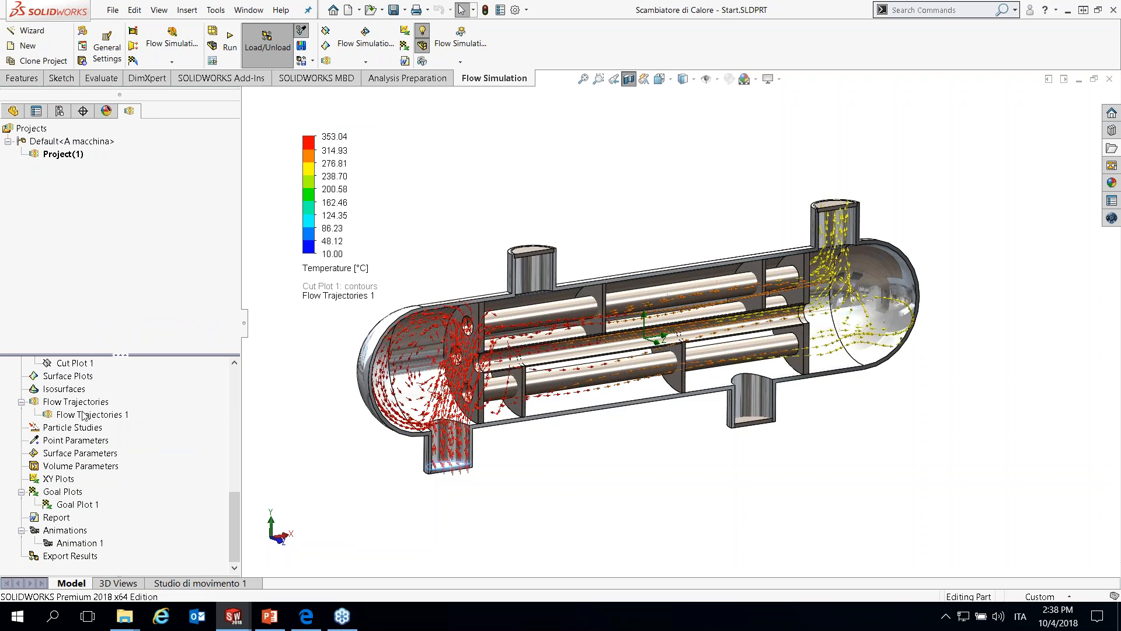
right_click(84, 415)
click(131, 244)
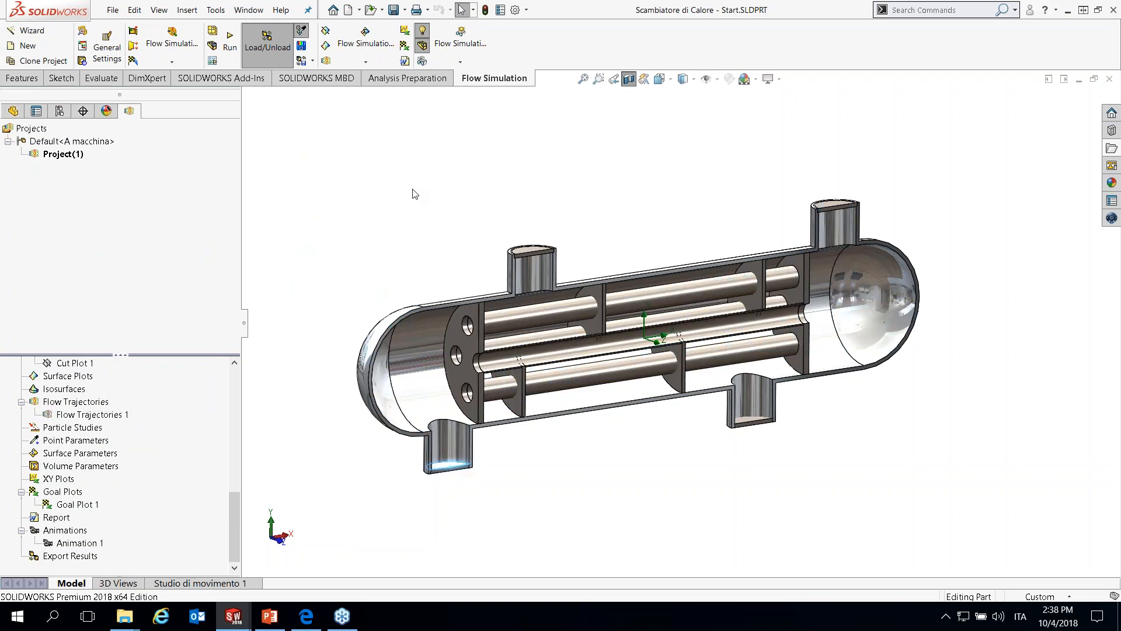
Unload the flow results, return to the part's feature tree and turn off the section view
click(266, 44)
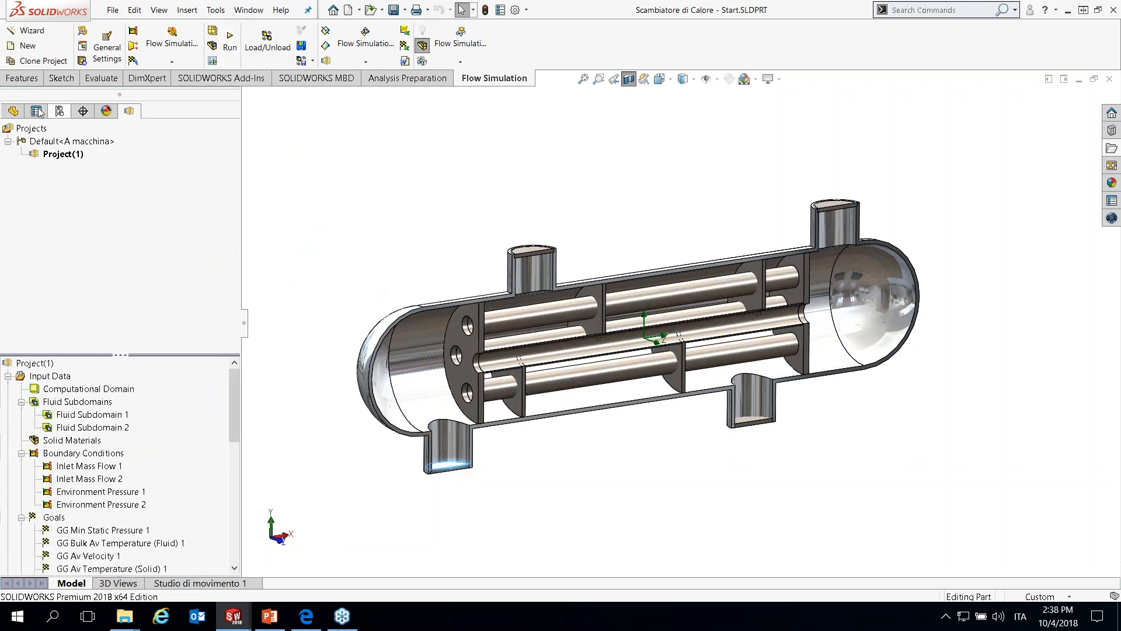
click(13, 110)
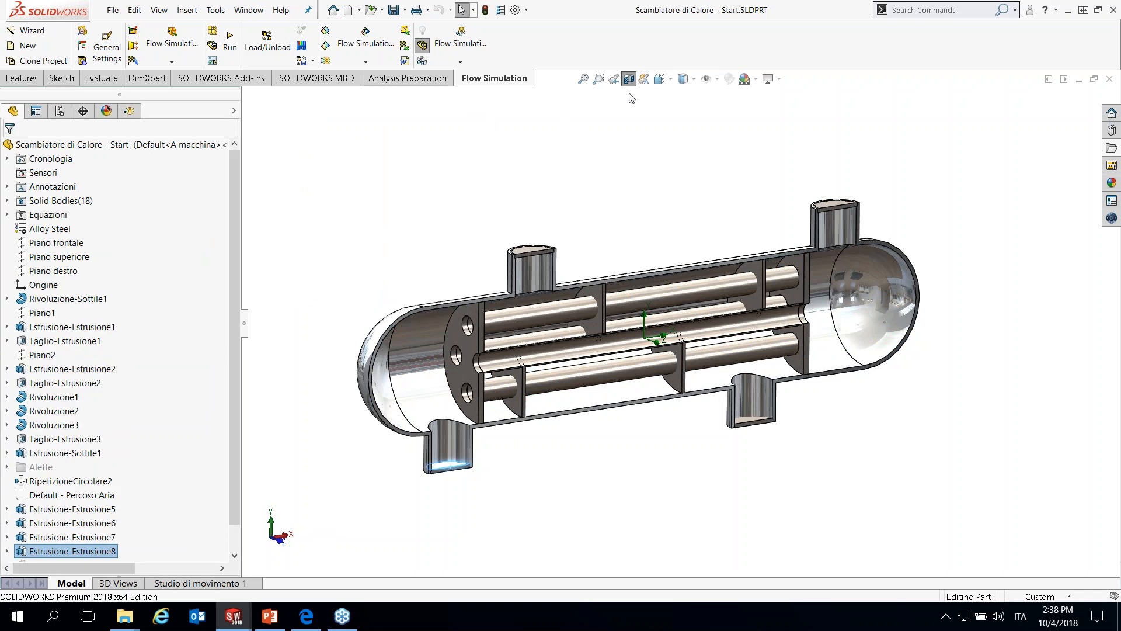
click(629, 79)
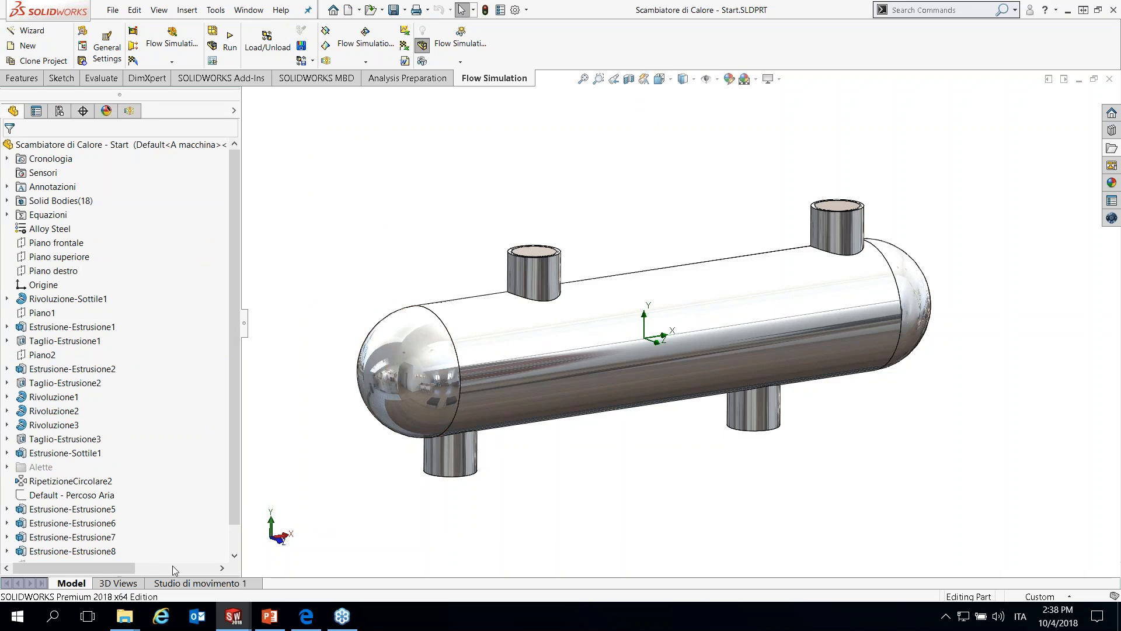
Browse the saved 3D views of the base design: DEFAULT, DEFAULT - A-A and DEFAULT - Front
click(118, 583)
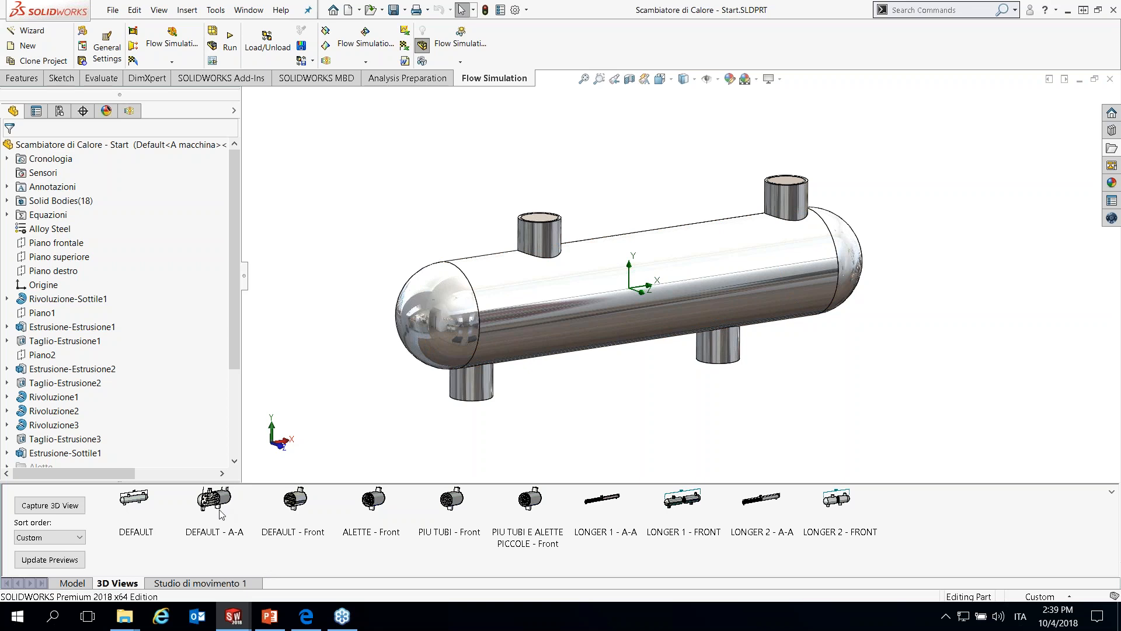
click(135, 501)
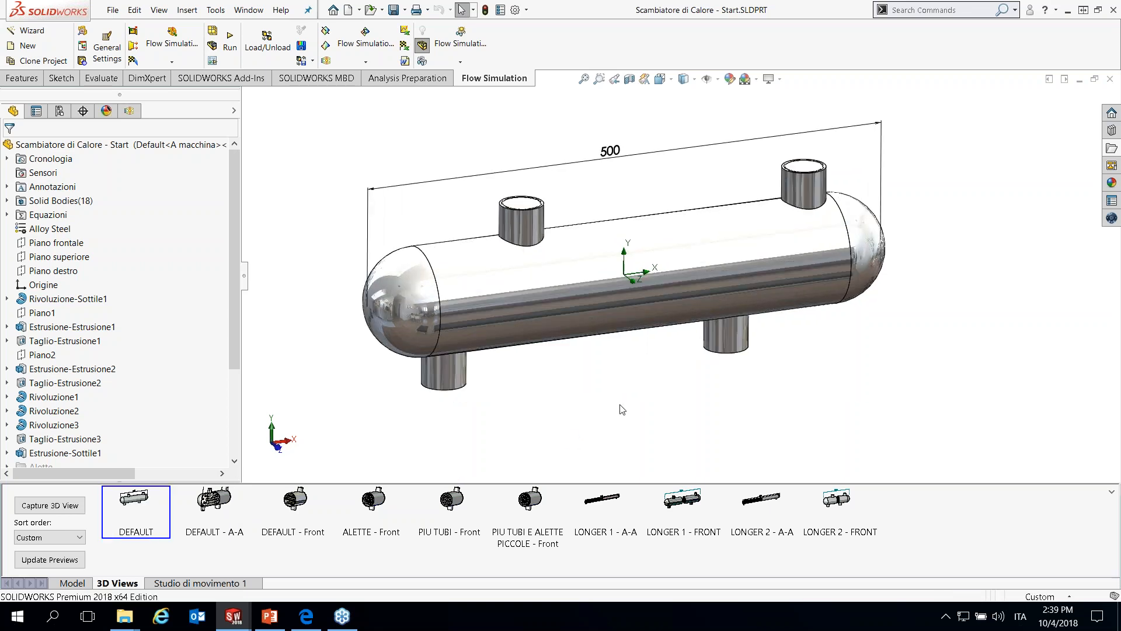
click(212, 510)
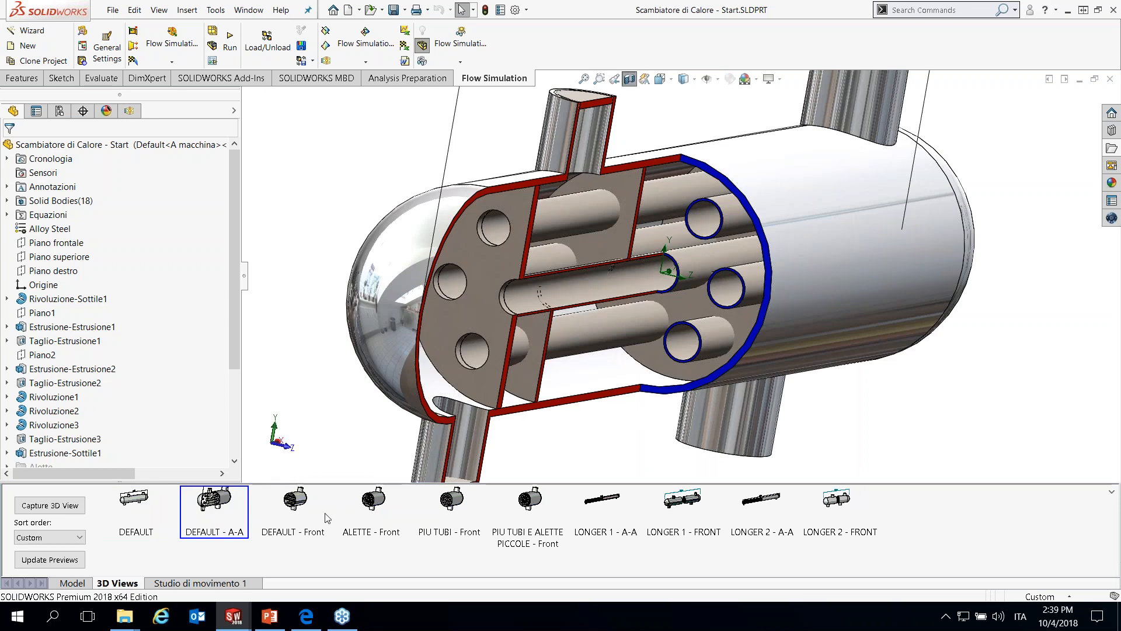
click(296, 502)
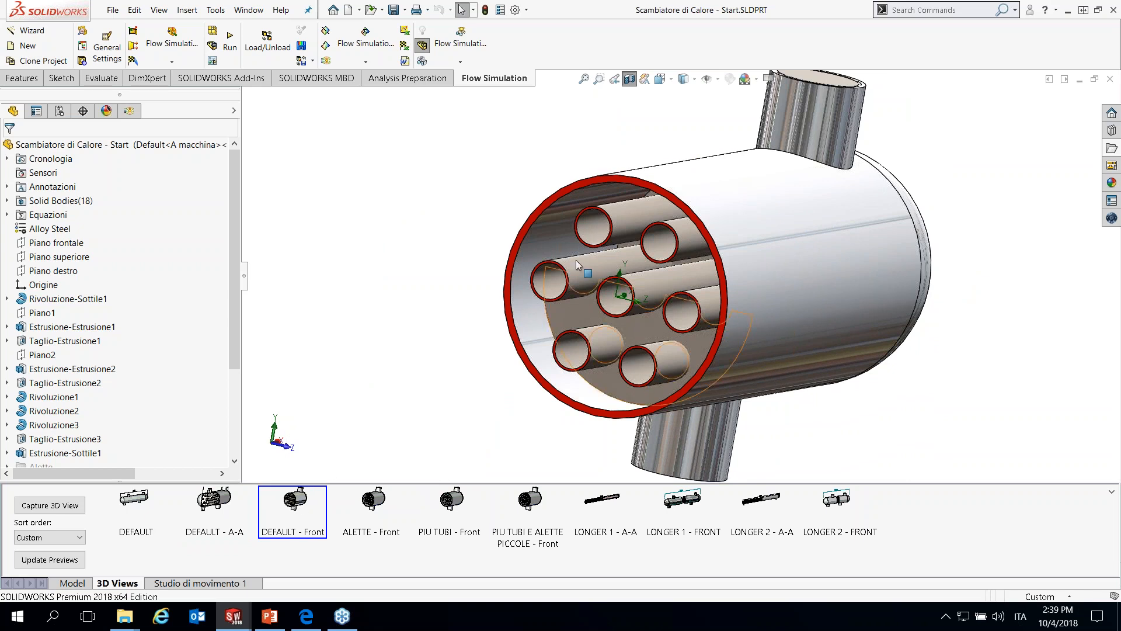
Compare the tube variants through the 3D views ALETTE - Front, PIU TUBI - Front and PIU TUBI E ALETTE PICCOLE - Front
click(372, 502)
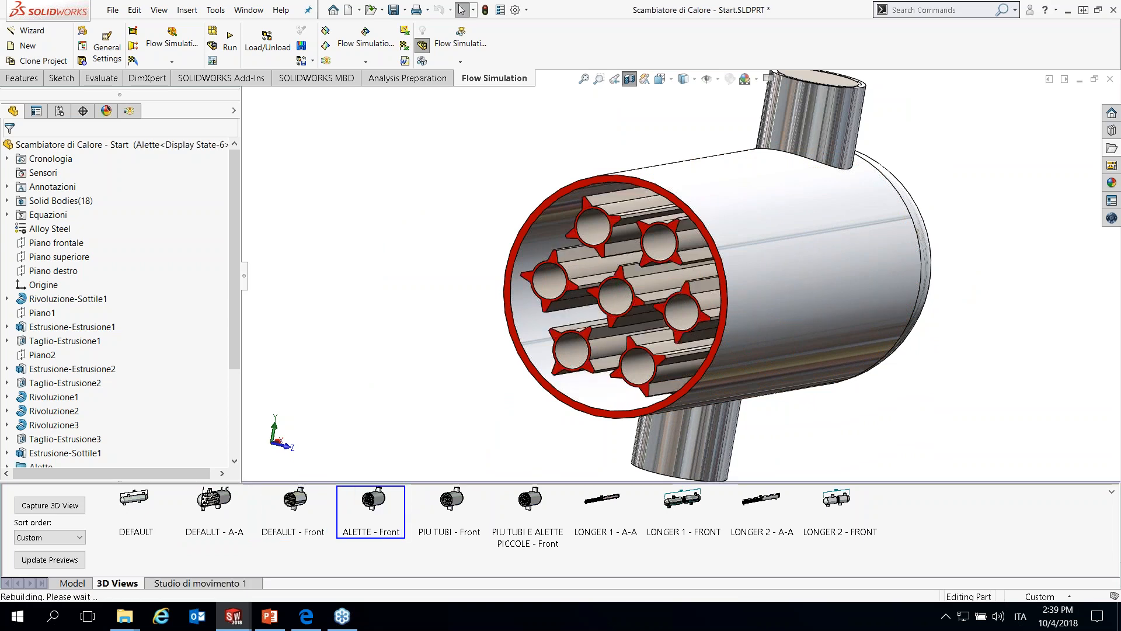
click(450, 502)
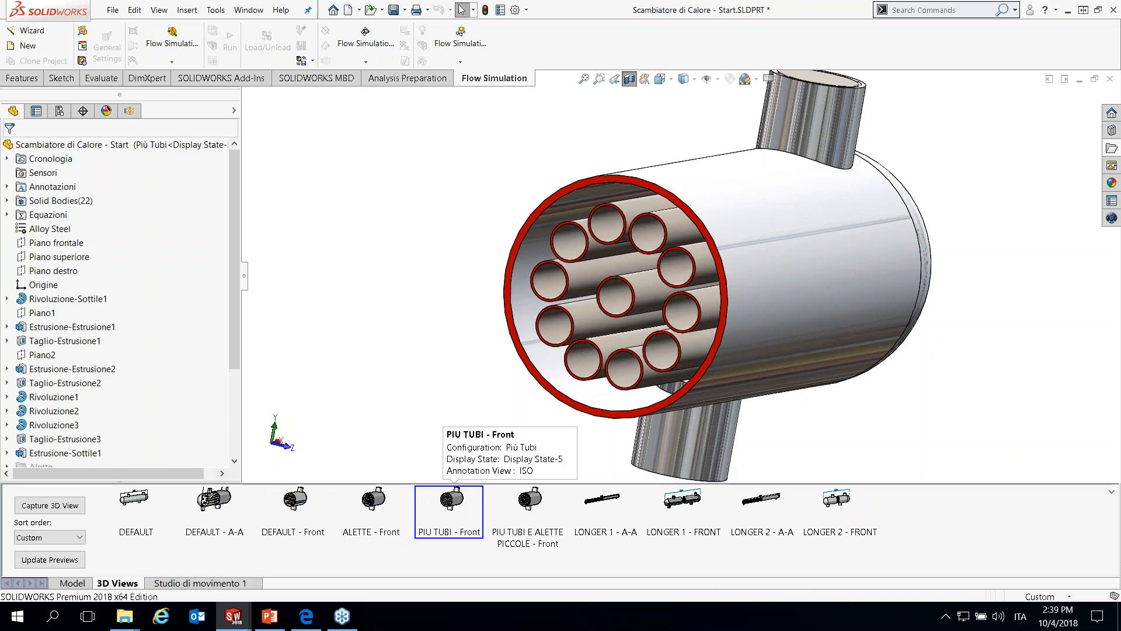
click(529, 503)
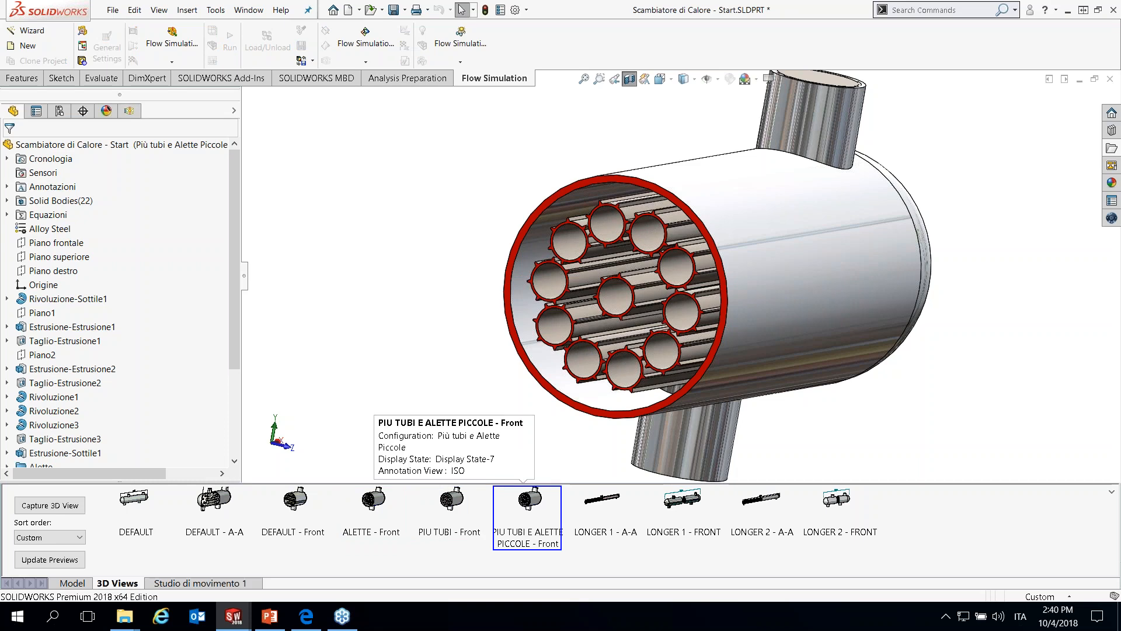
Activate the LONGER 1 - A-A and LONGER 1 - FRONT 3D views and inspect the finned tubes at the shell's break
click(612, 504)
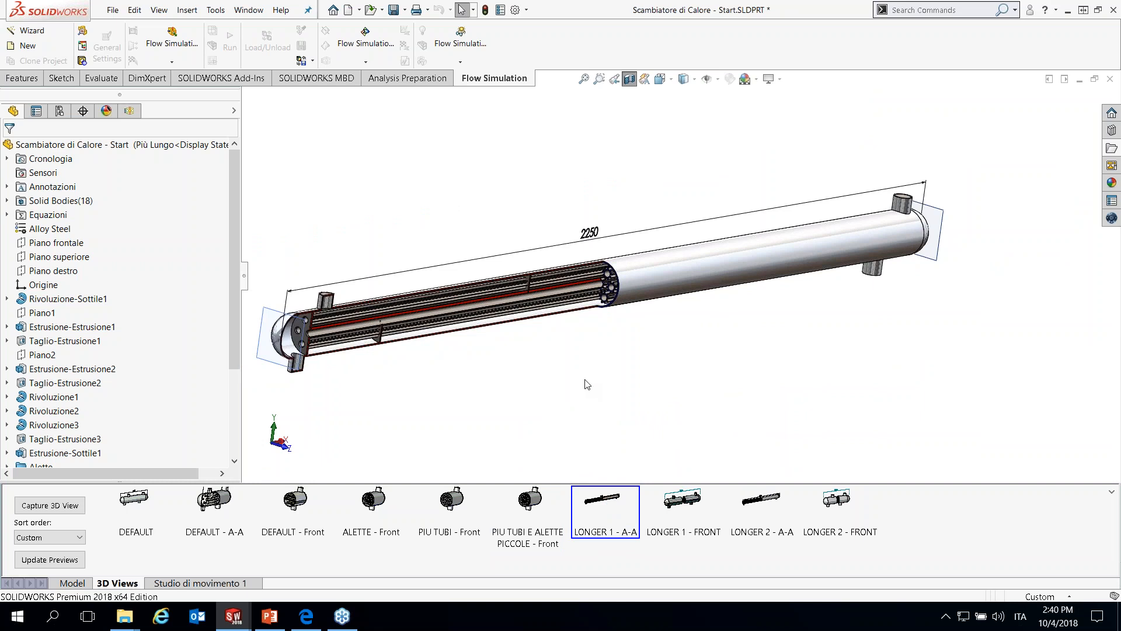
click(677, 506)
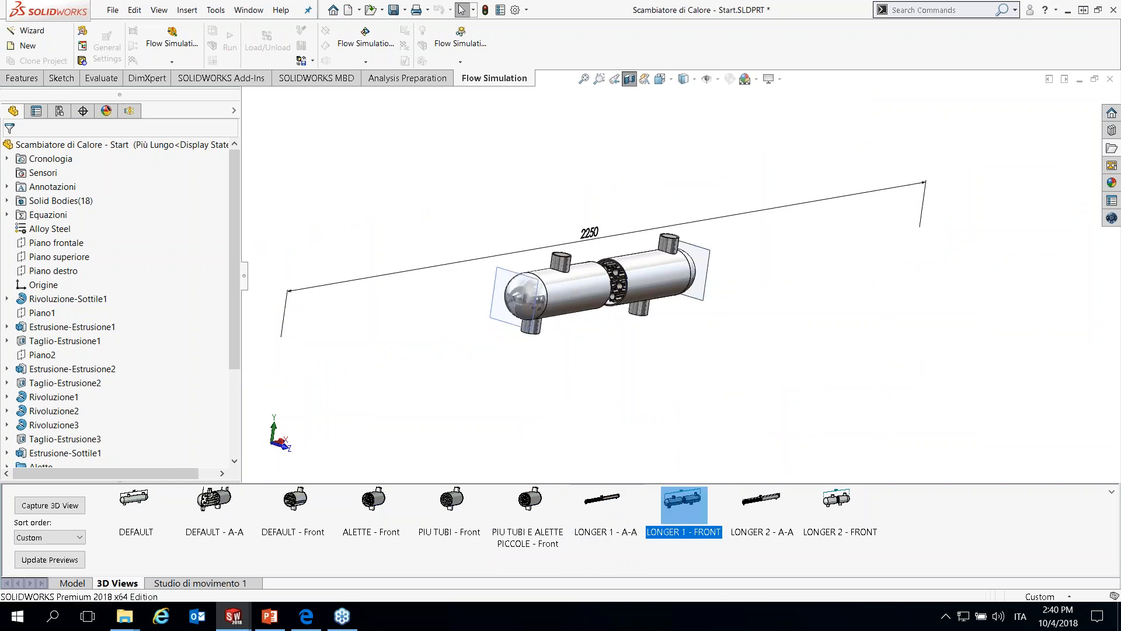
scroll(643, 295, down, 6)
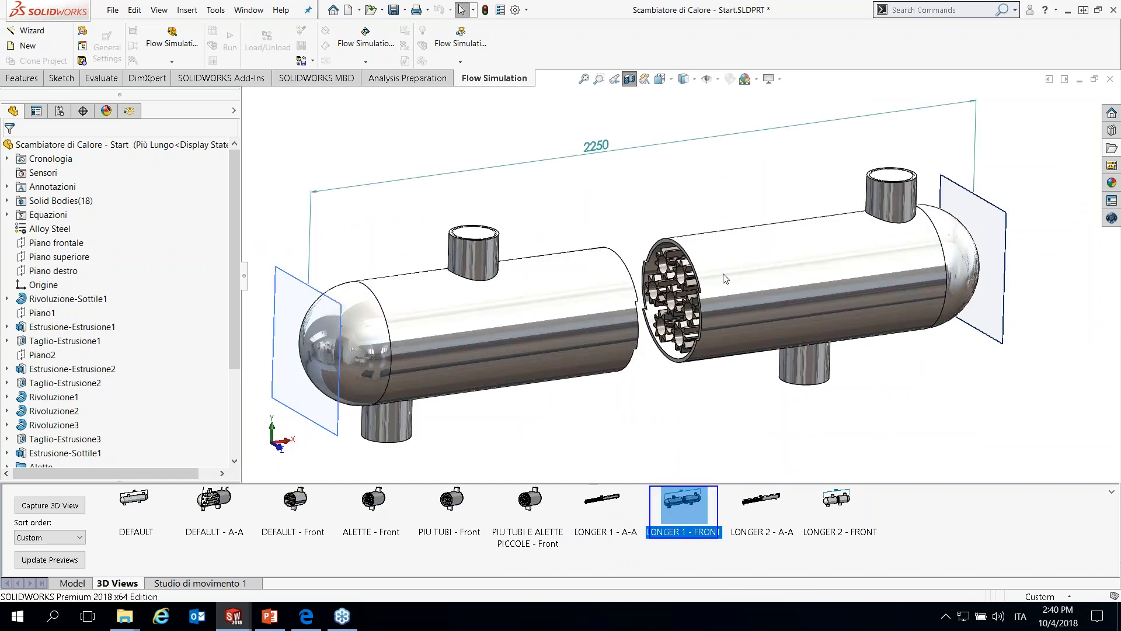
scroll(698, 295, up, 5)
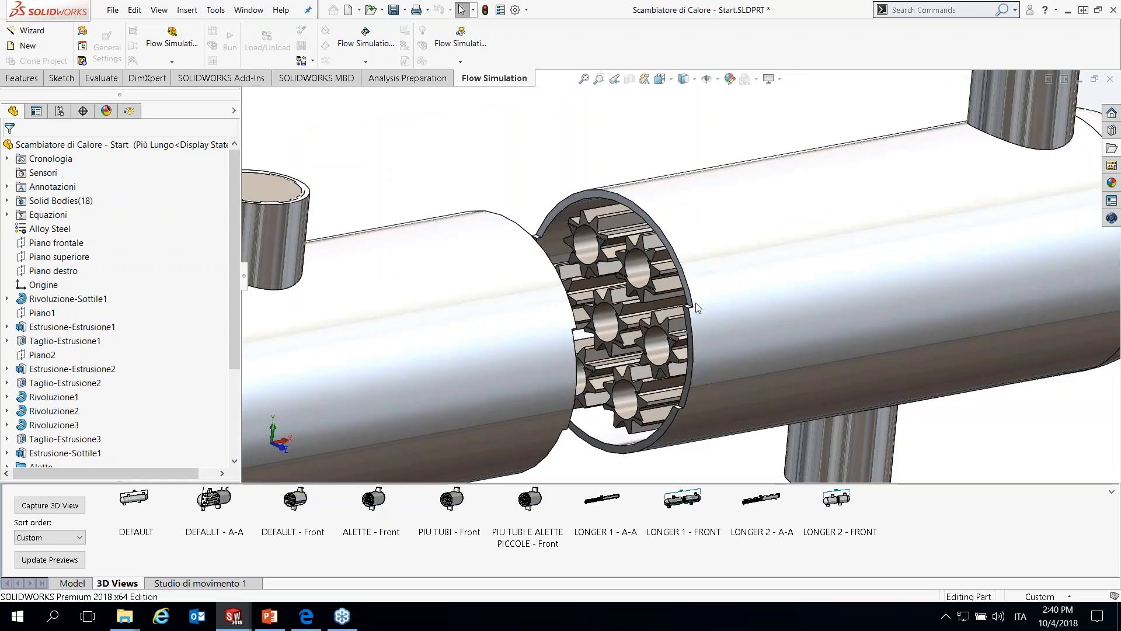
middle_drag(698, 304, 659, 304)
scroll(689, 313, down, 3)
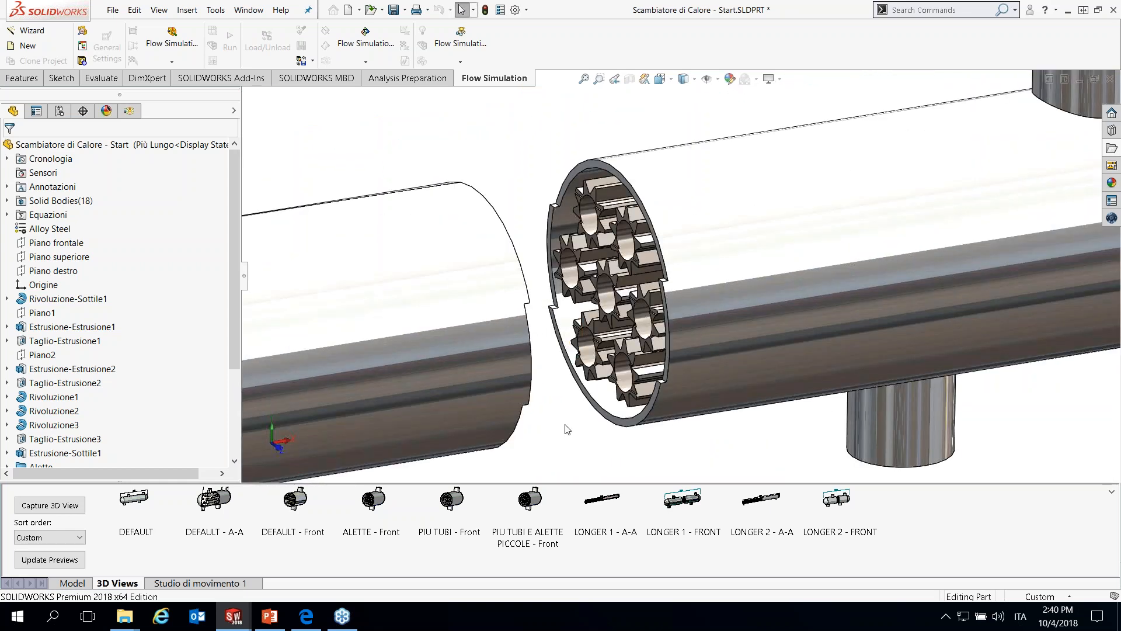
Activate the LONGER 2 - A-A 3D view to examine the second longer exchanger variant in section
click(762, 514)
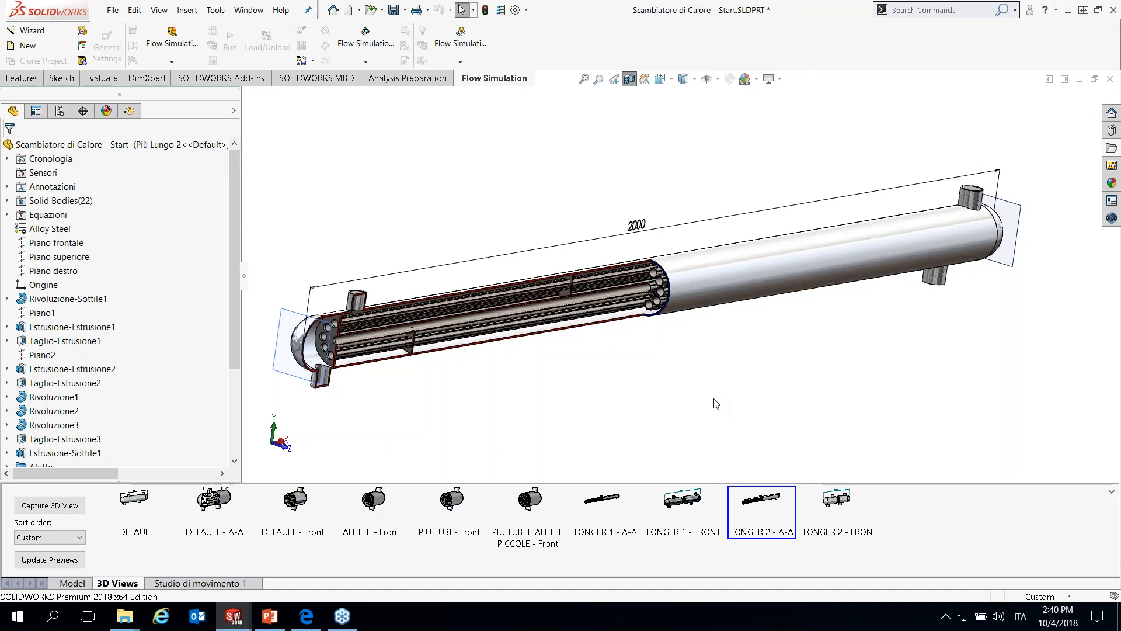
Activate the LONGER 2 - FRONT 3D view and inspect the finned tubes at the shell's break up close
click(837, 506)
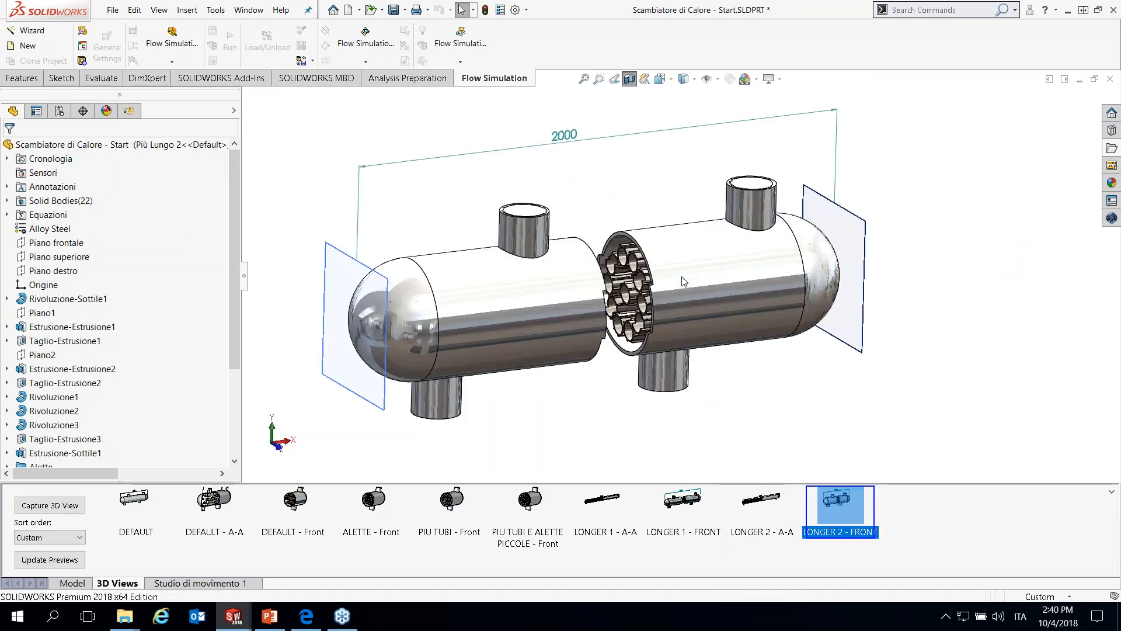
scroll(642, 282, down, 5)
mouse_move(617, 287)
middle_down()
mouse_move(589, 286)
mouse_move(622, 286)
middle_up()
scroll(622, 287, up, 5)
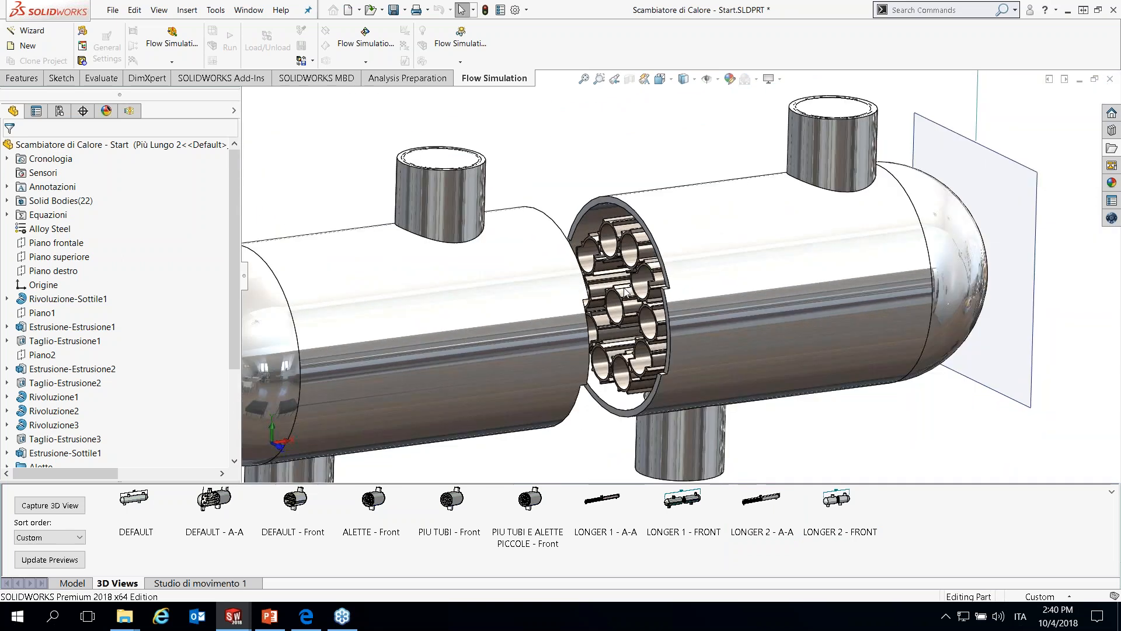
Activate the DEFAULT 3D view and check the part's flow projects and list of configurations
click(136, 501)
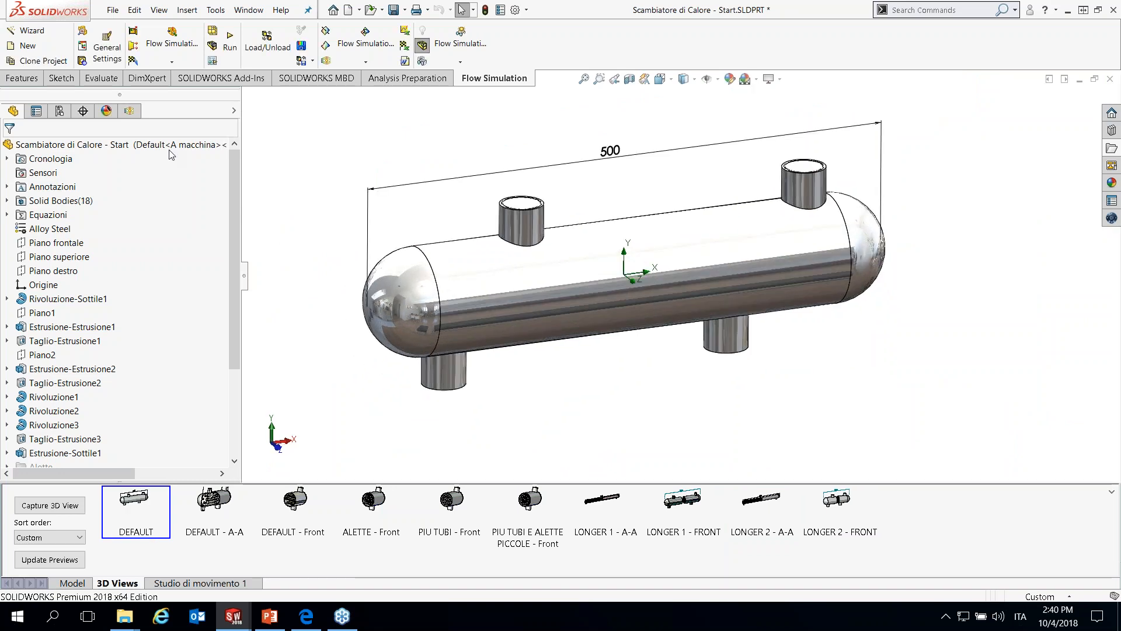
click(129, 112)
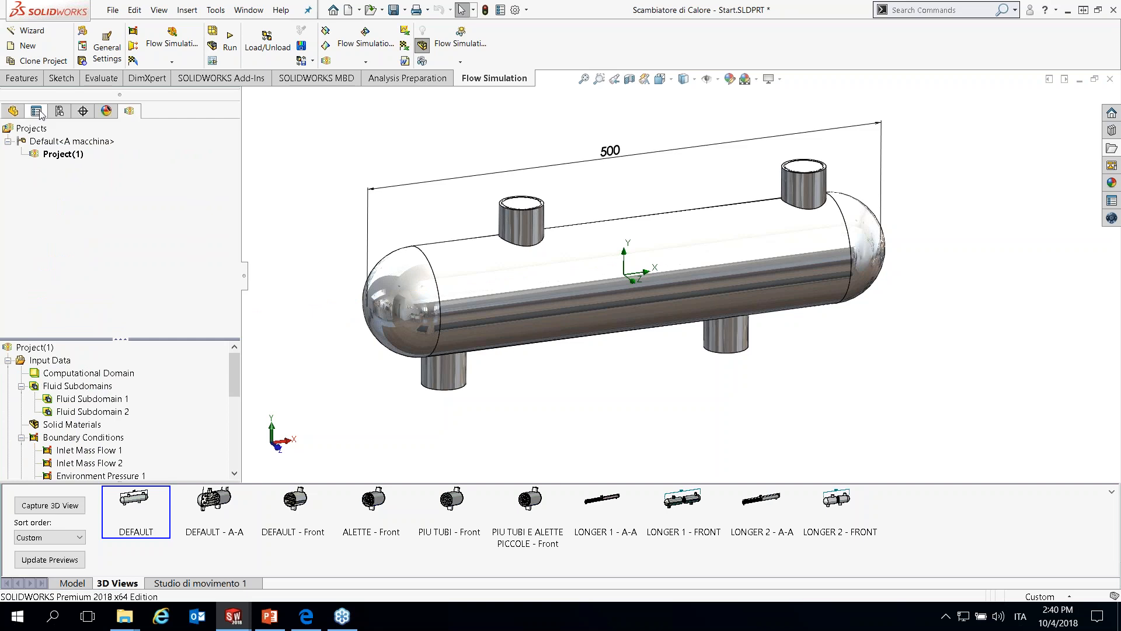
click(59, 111)
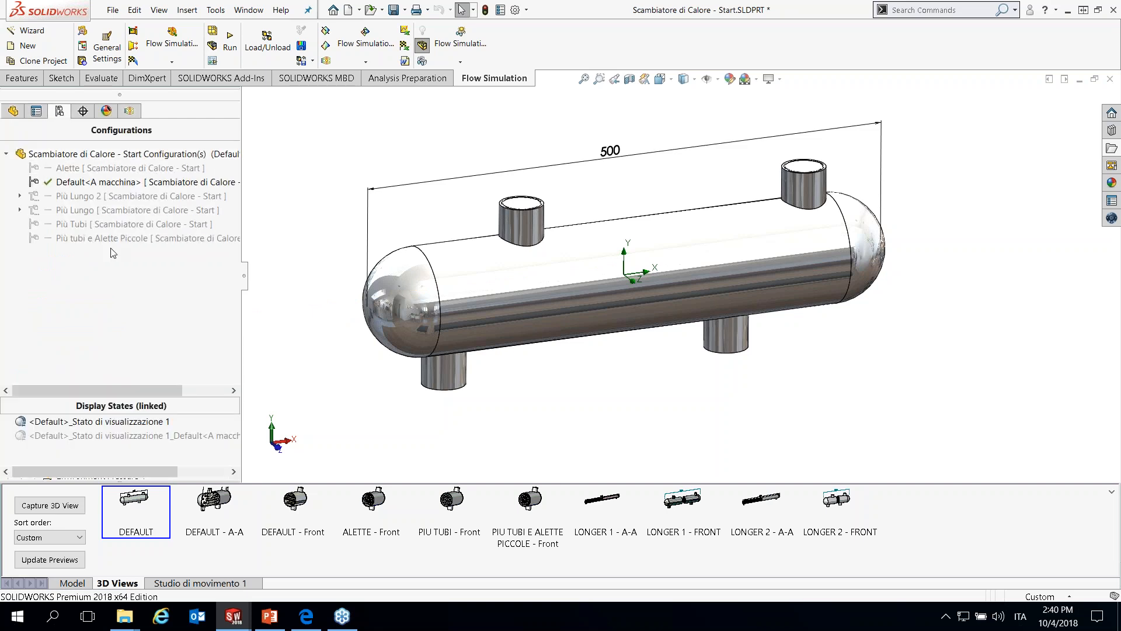
Clone Project(1) with its results into the Più Lungo, Più Tubi, Alette, Più tubi e Alette Piccole and Più Lungo 2 configurations
click(129, 111)
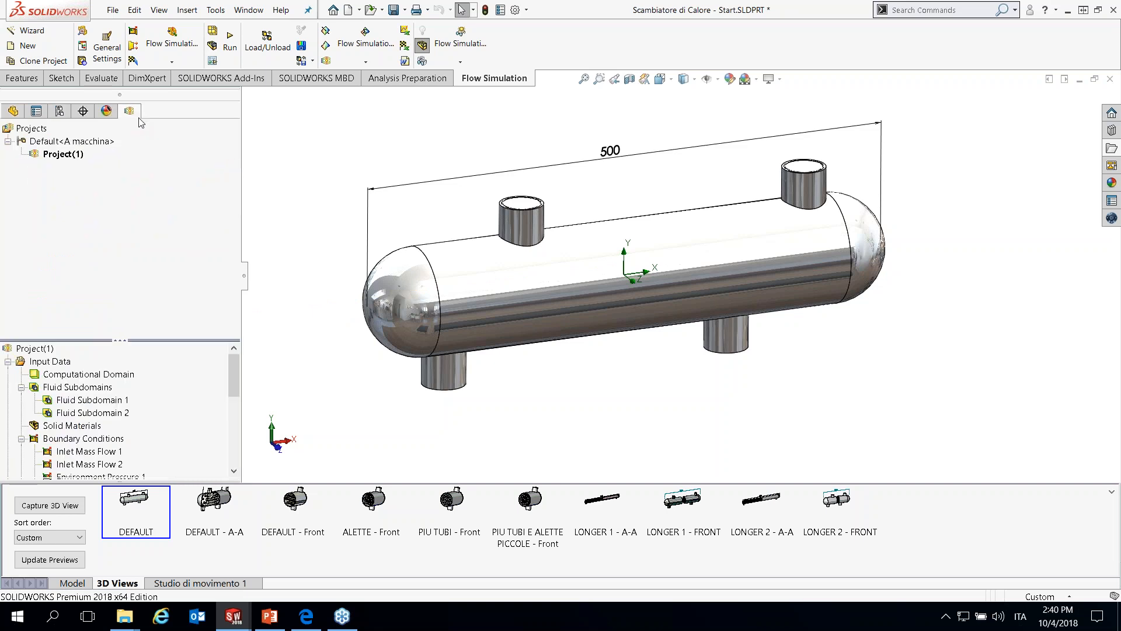
right_click(78, 156)
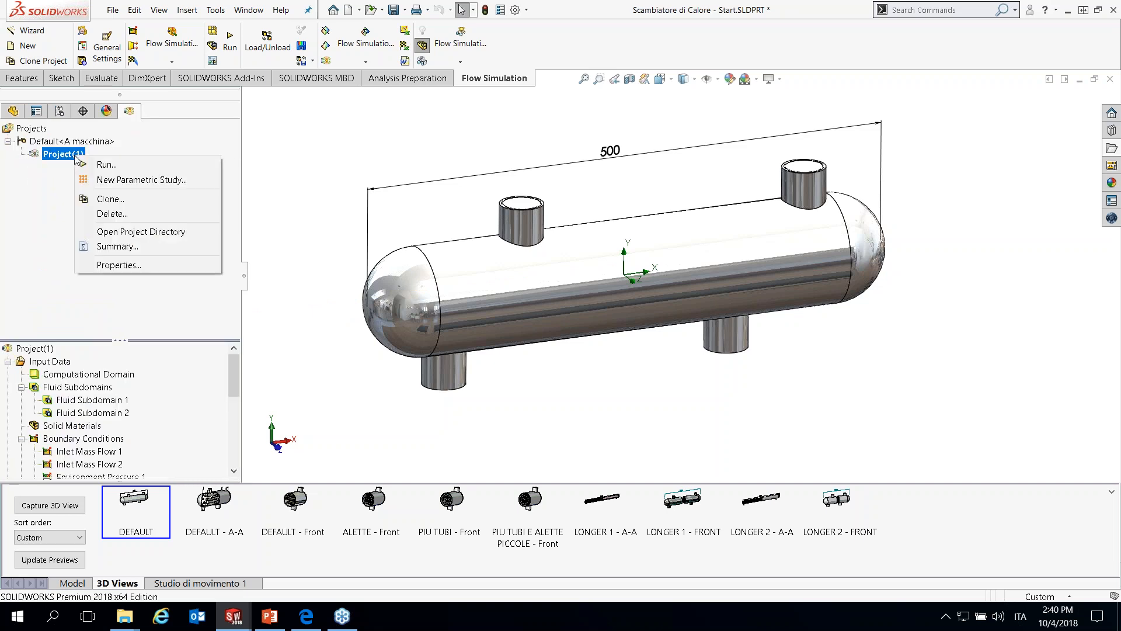
click(138, 199)
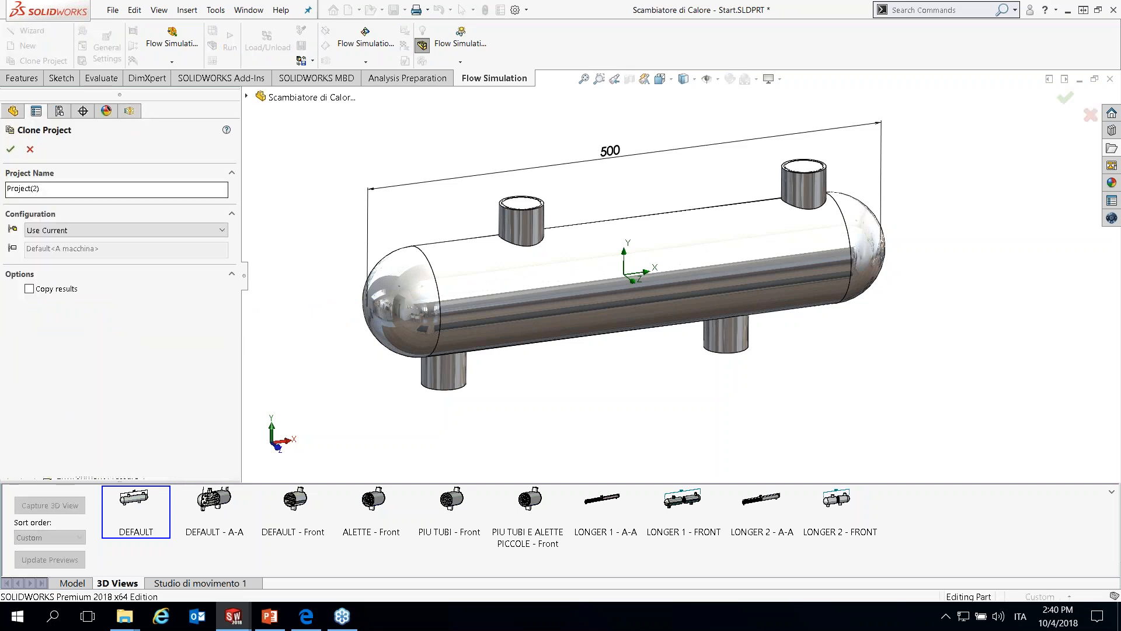
click(117, 230)
click(103, 260)
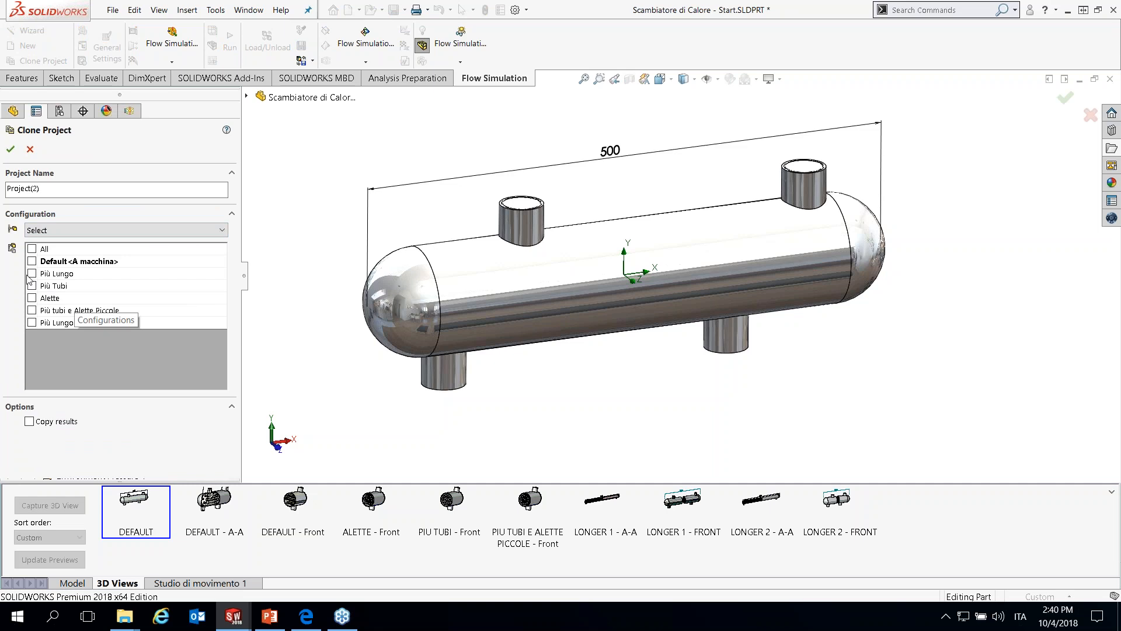
click(32, 273)
click(32, 286)
click(32, 298)
click(32, 310)
click(32, 322)
click(29, 421)
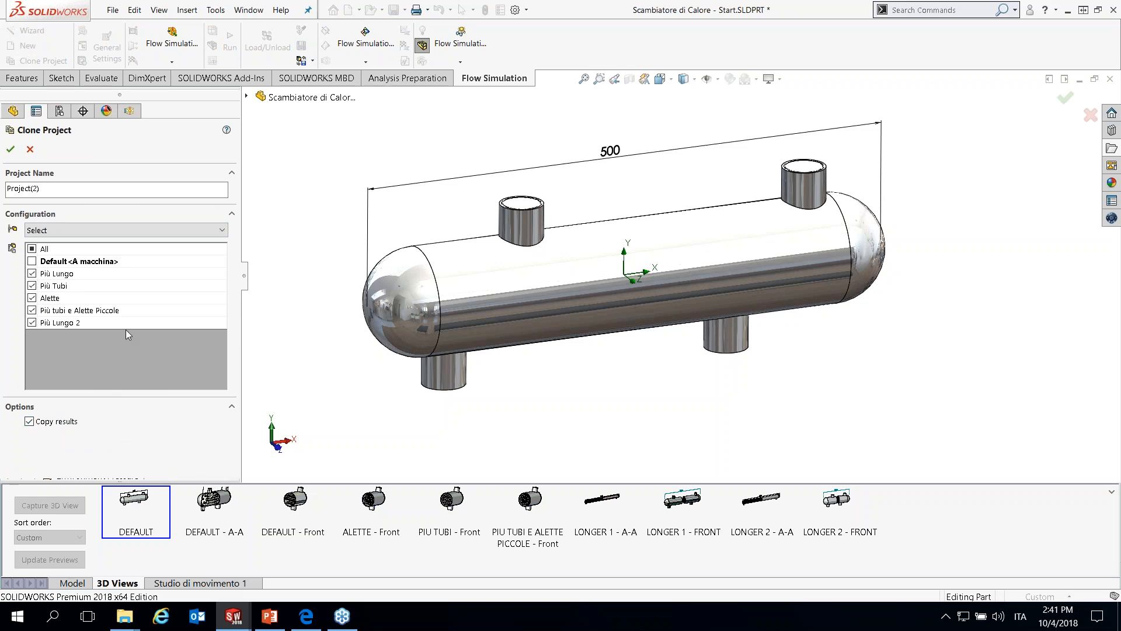
click(11, 151)
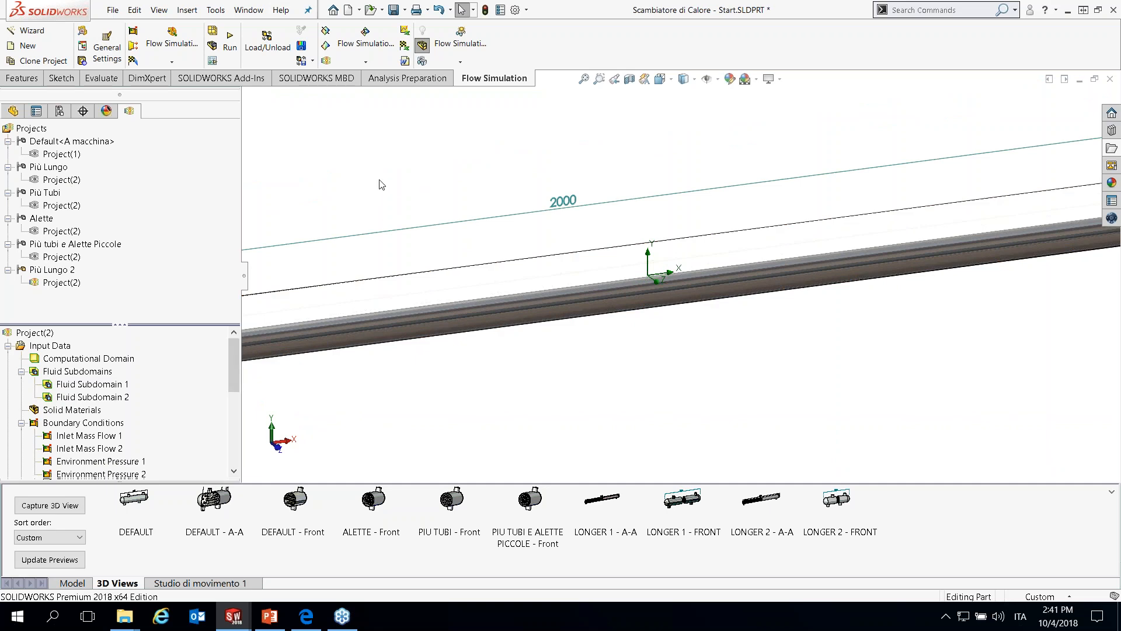
Open the Batch Run setup, collapse the other two documents' projects, and view the core options for Project(1) of the Default configuration
right_drag(429, 172, 390, 170)
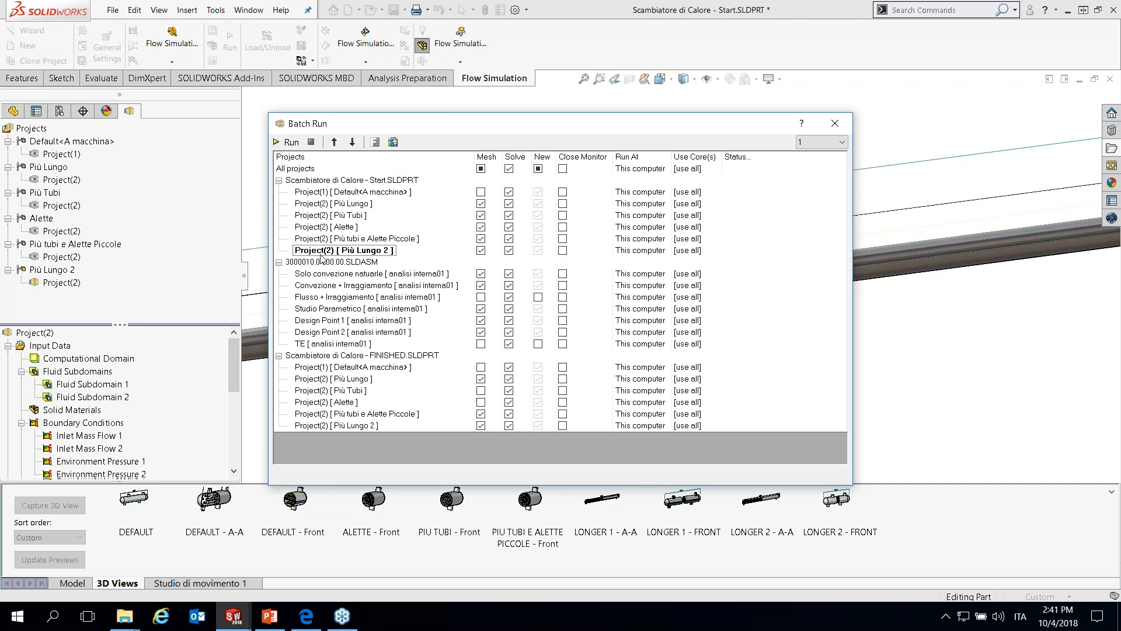
click(278, 262)
click(280, 274)
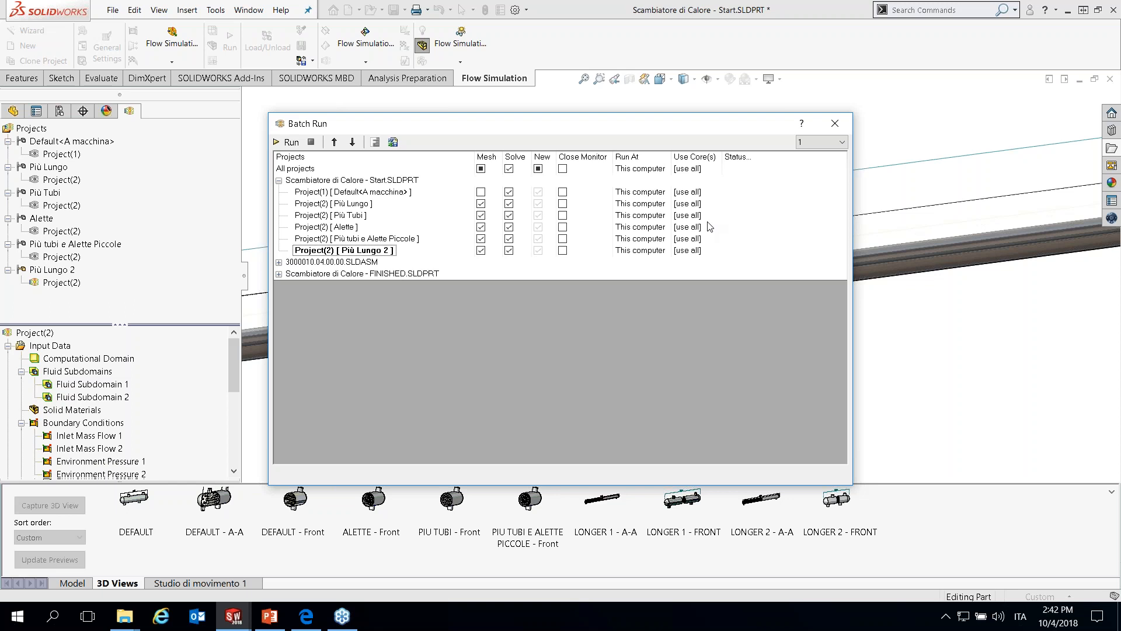
click(699, 193)
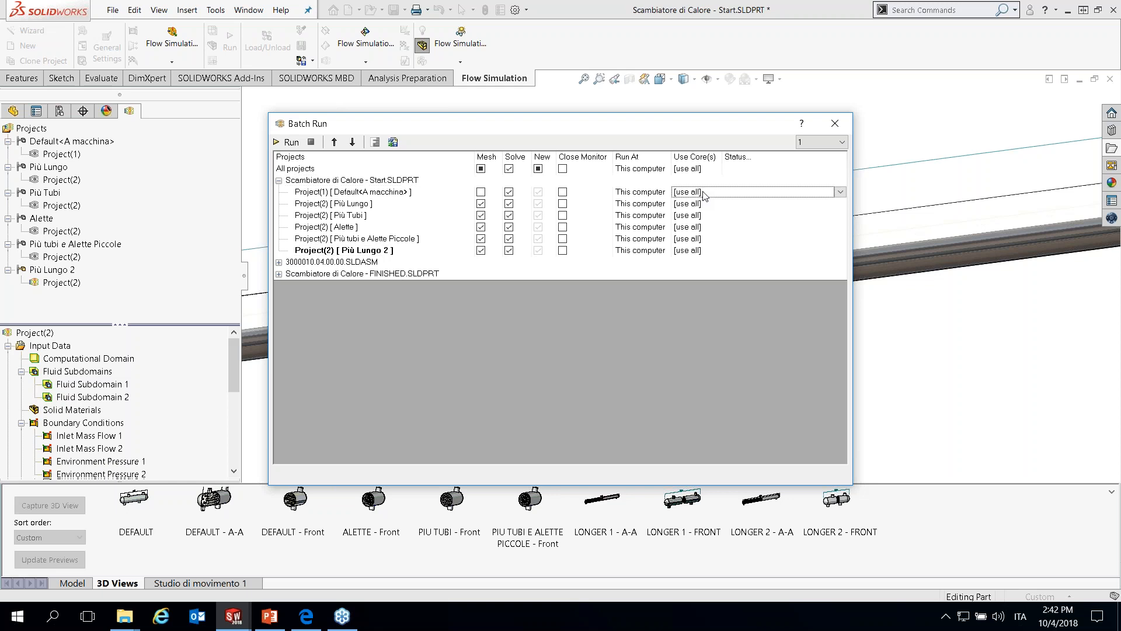
click(840, 193)
click(841, 192)
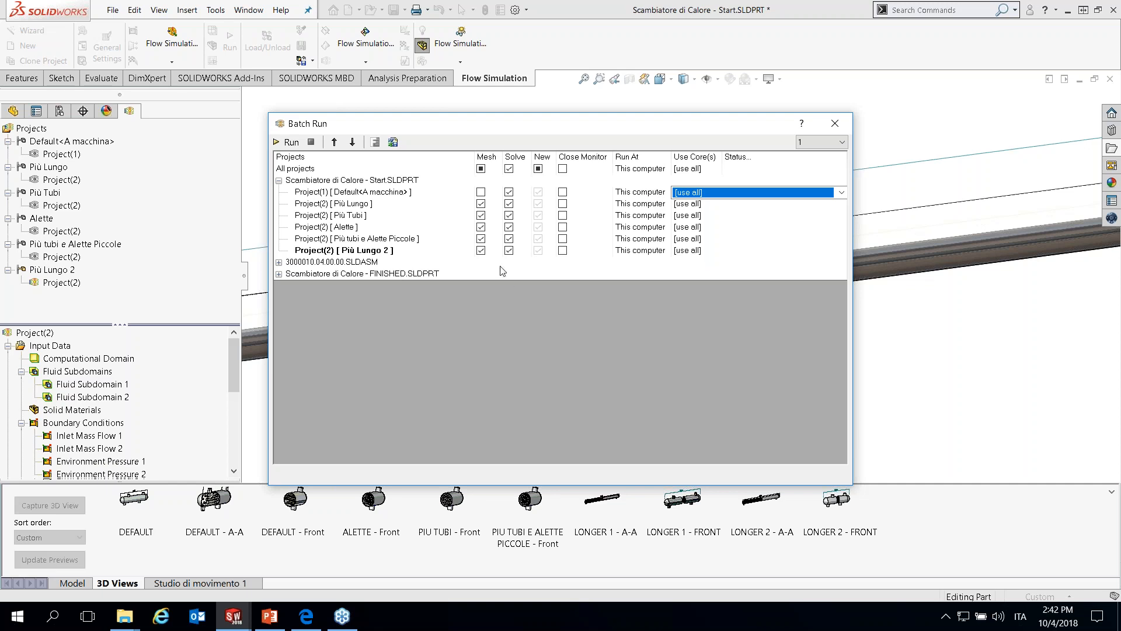
Examine the Batch Results Processing options for projects and results, and close the batch setup without running it
click(394, 142)
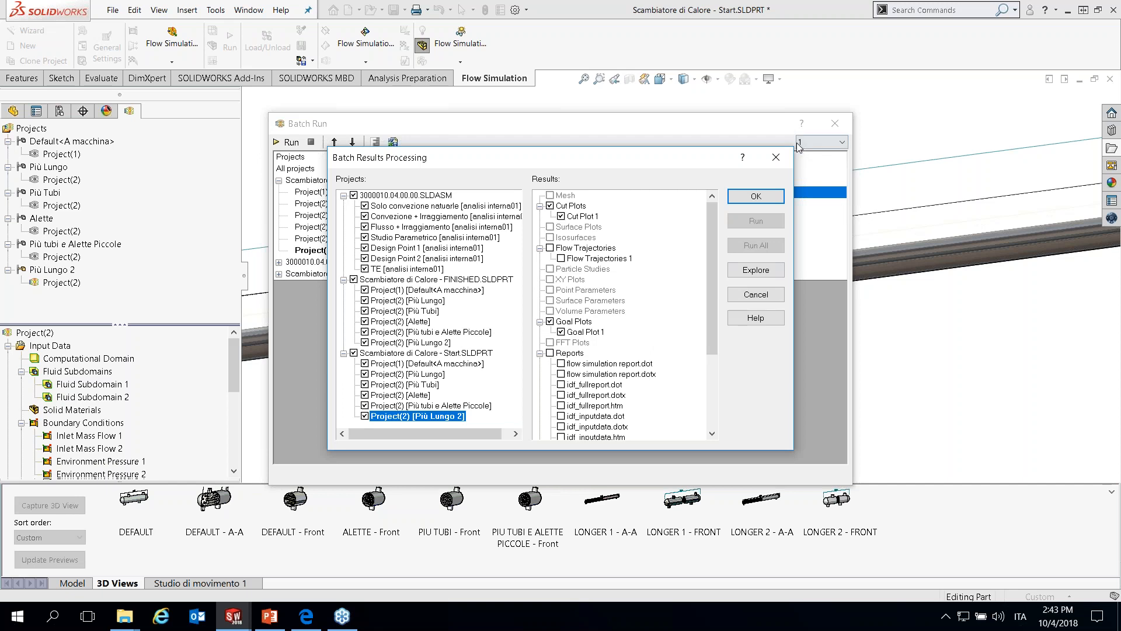
click(776, 157)
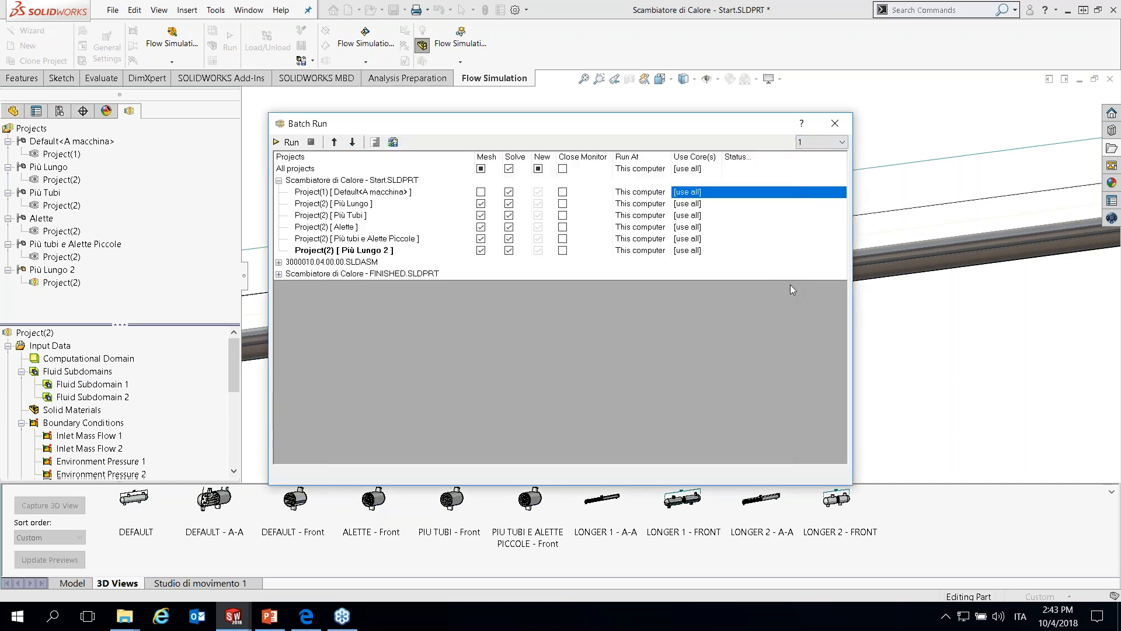
click(835, 124)
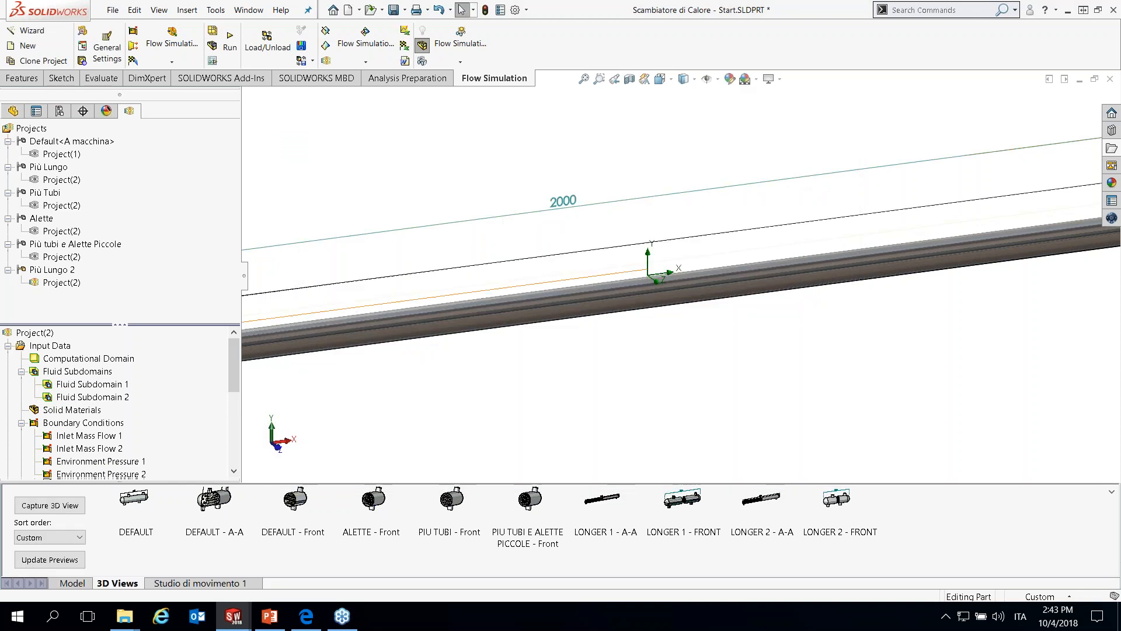
Switch to PowerPoint and present slide 43, revealing the Alette, Più Lungo, Più Tubi e Alette Piccole and Più Lungo 2 variants
click(270, 616)
scroll(154, 507, down, 2)
click(154, 507)
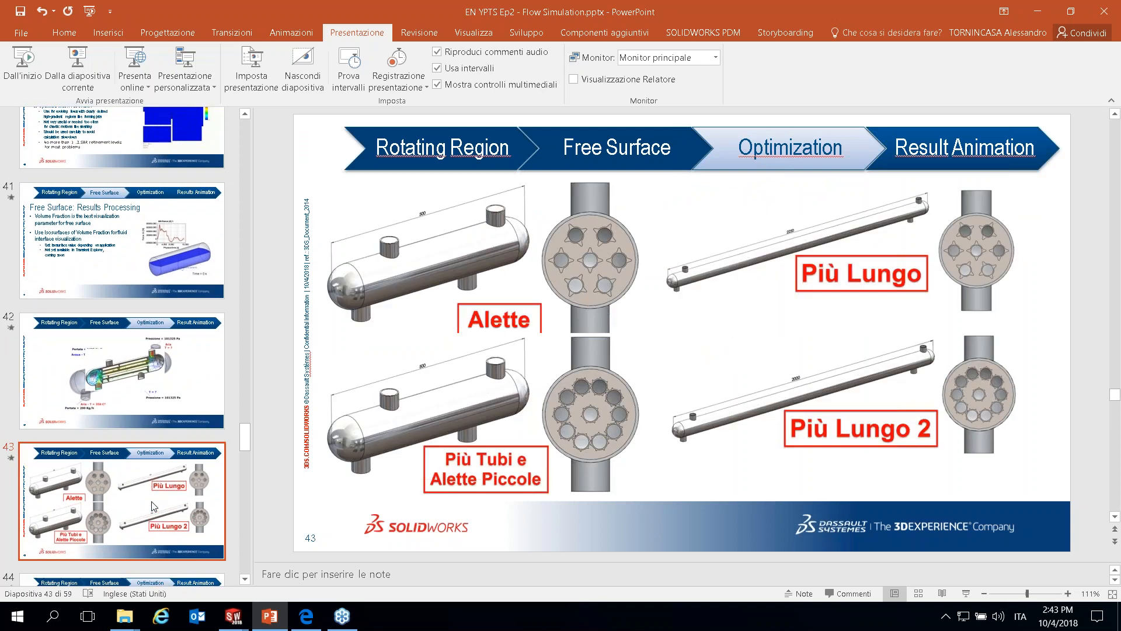
key(shift+F5)
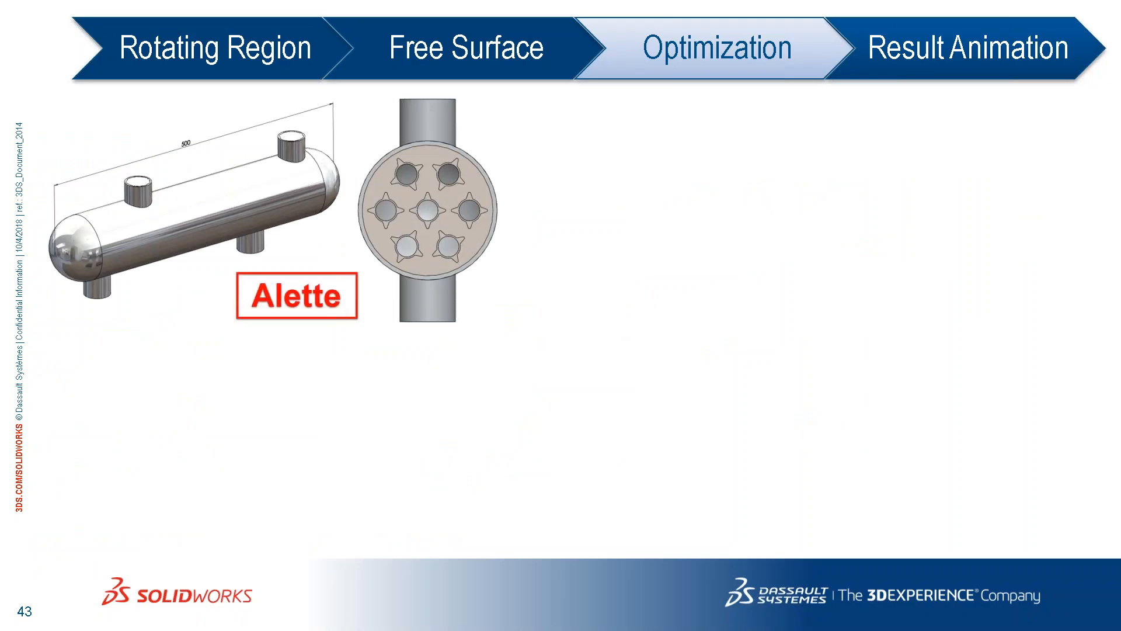
click(542, 423)
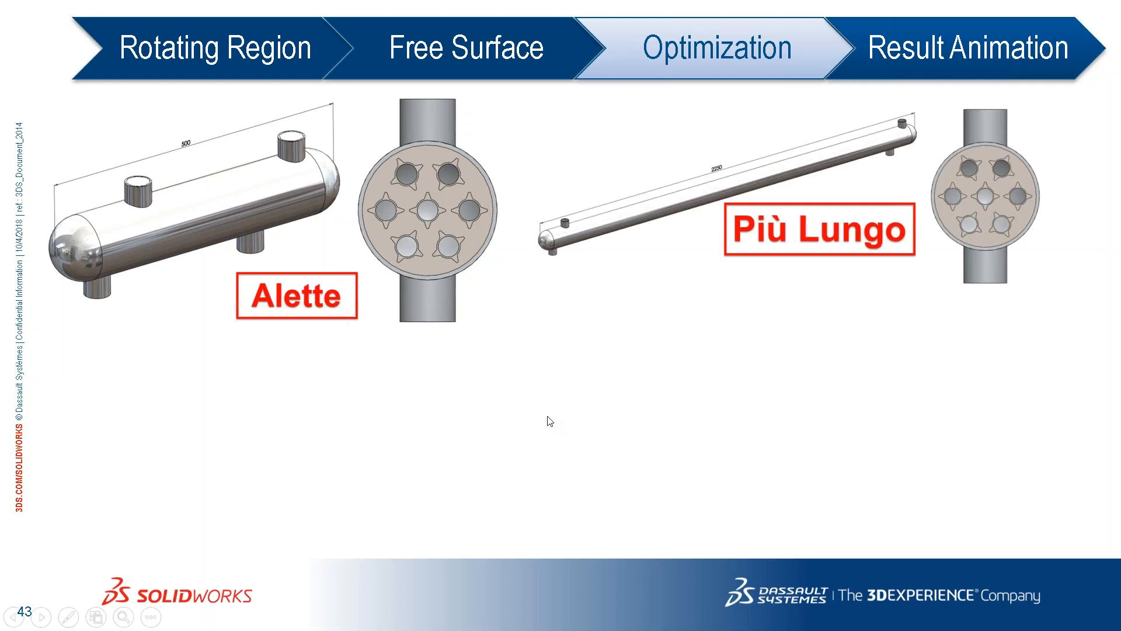
click(548, 416)
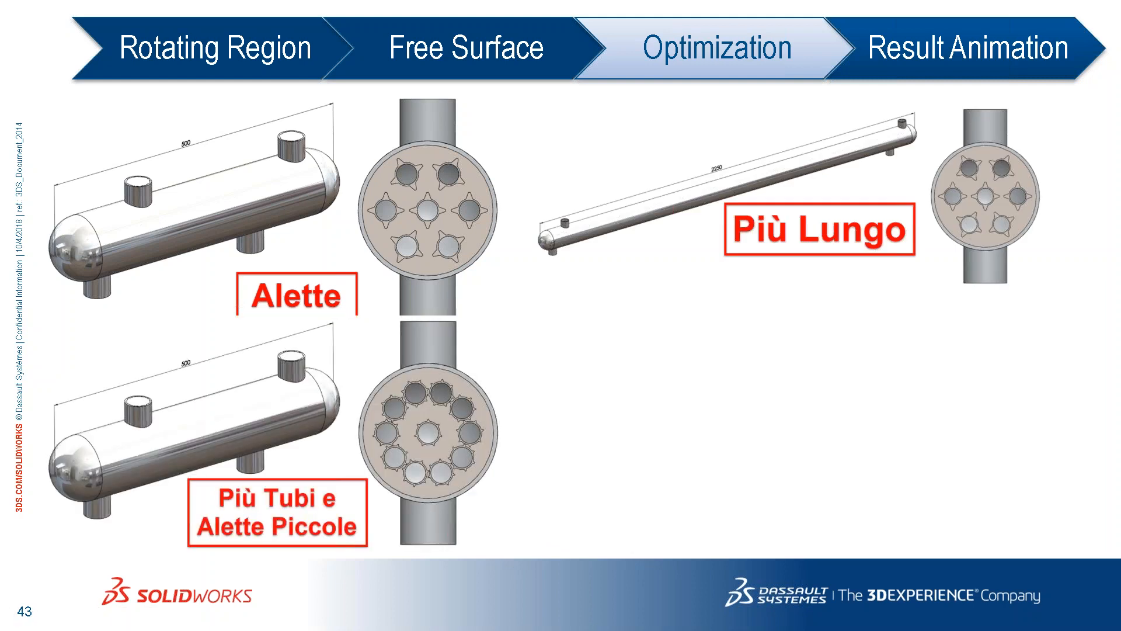
click(783, 376)
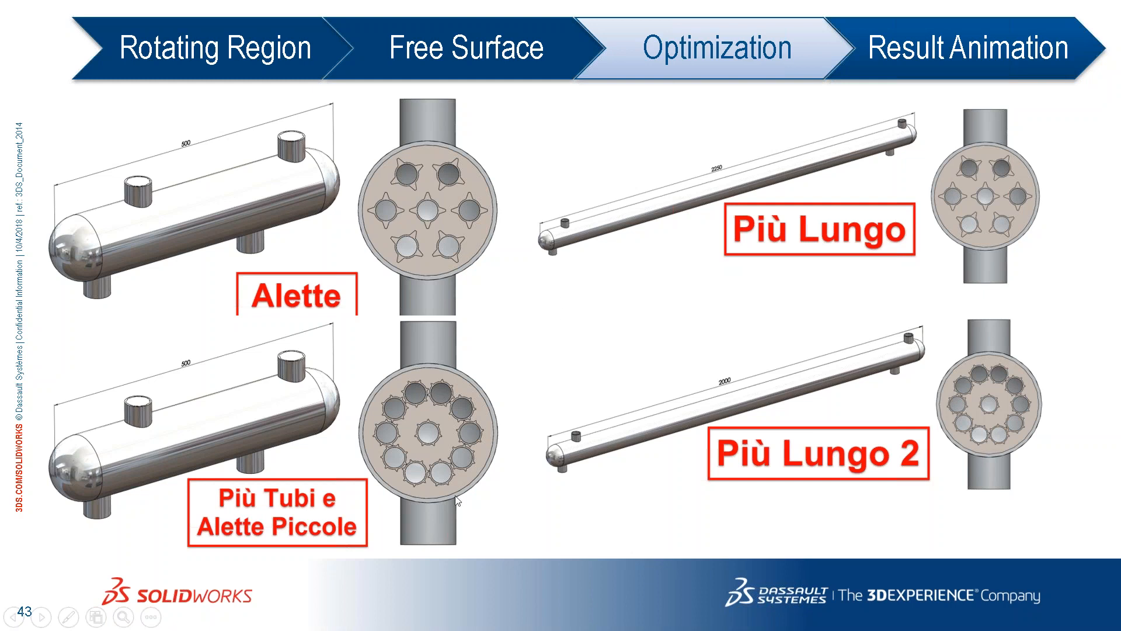
key(Escape)
Return to SOLIDWORKS, close the Scambiatore di Calore - Start part and bring up Scambiatore di Calore - FINISHED.SLDPRT
mouse_move(237, 624)
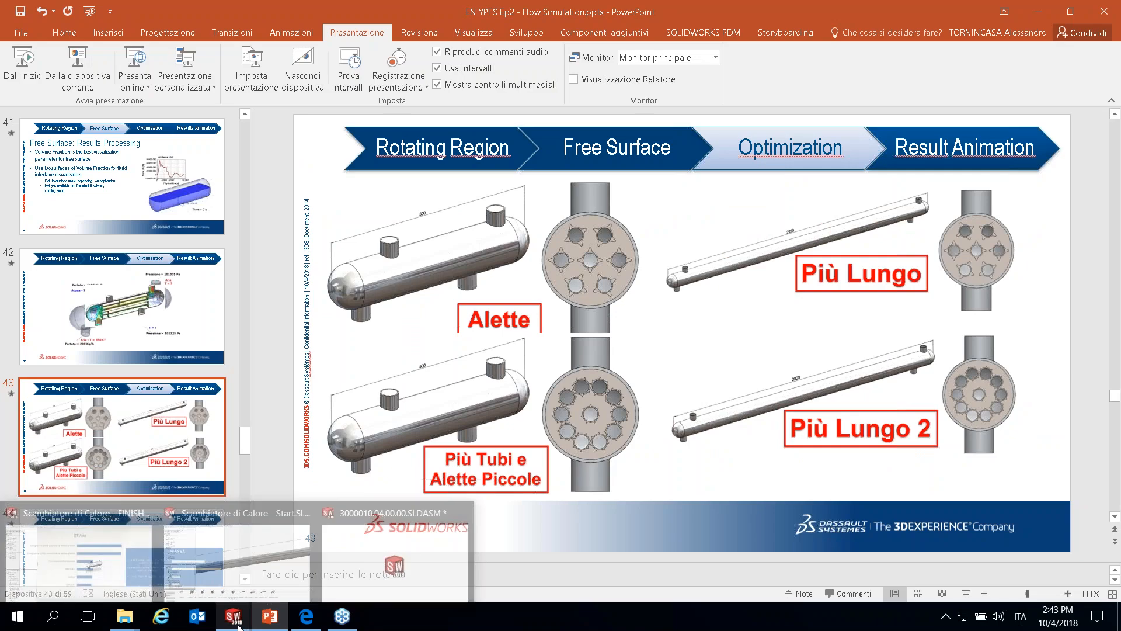
click(226, 545)
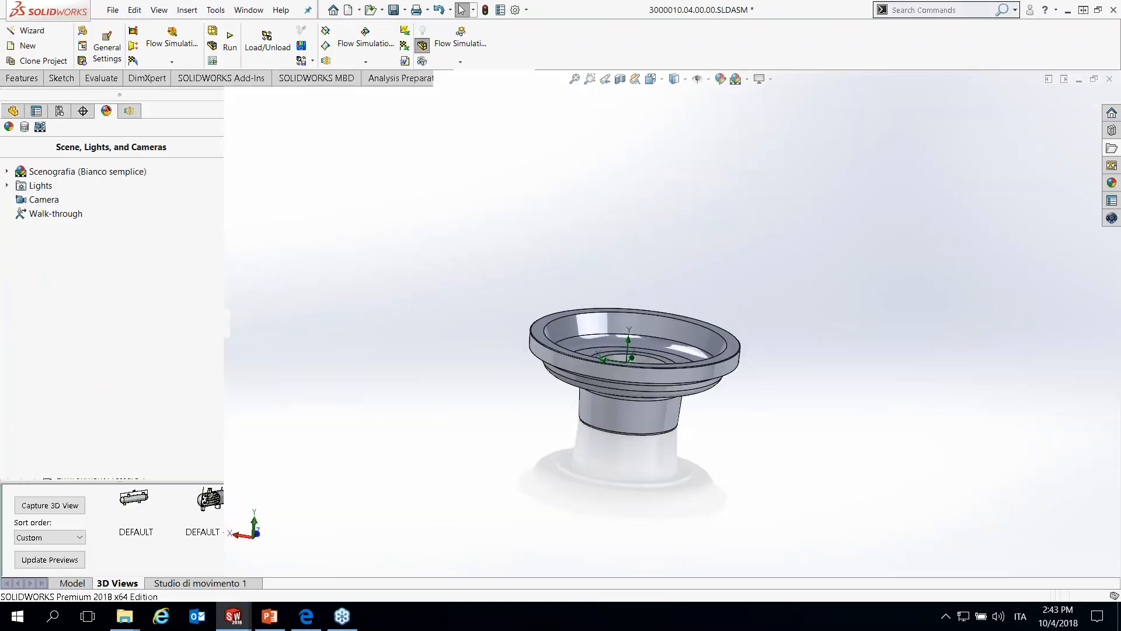
mouse_move(234, 618)
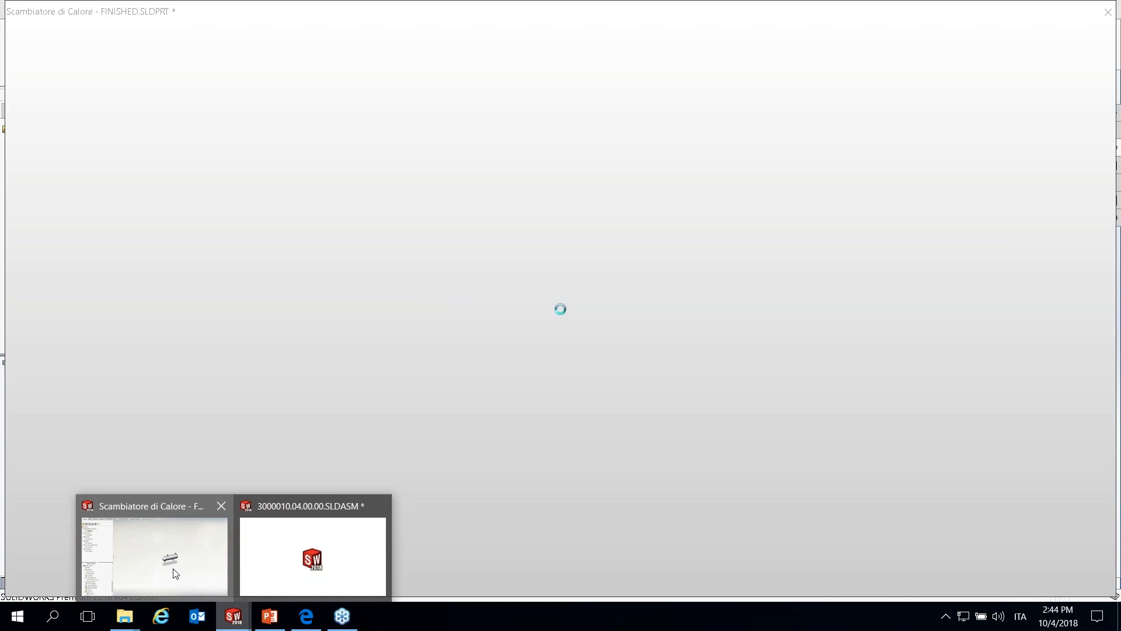
click(173, 570)
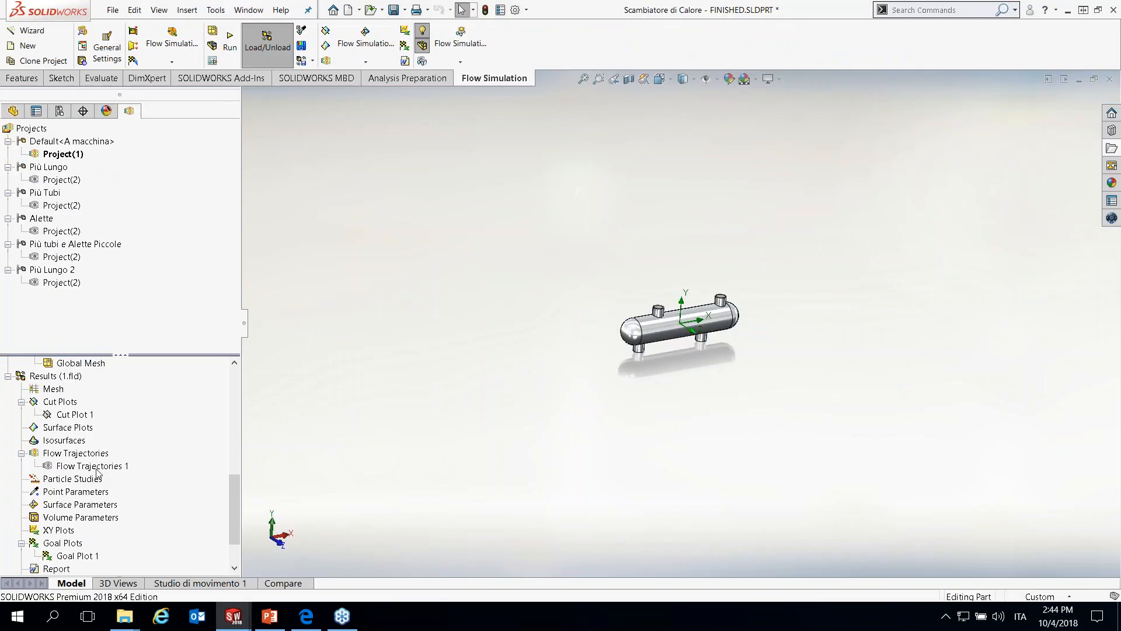
Review the boundary conditions, goals and result plots in Project(1) of the Default configuration
scroll(108, 456, down, 2)
scroll(108, 455, up, 8)
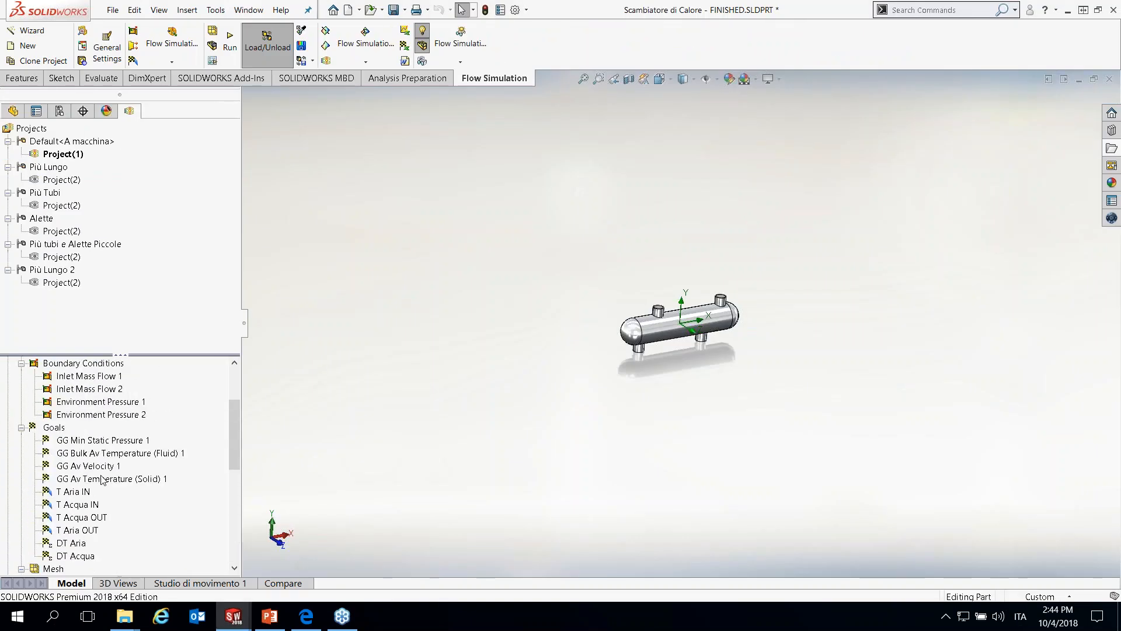
scroll(104, 474, down, 3)
scroll(104, 475, down, 3)
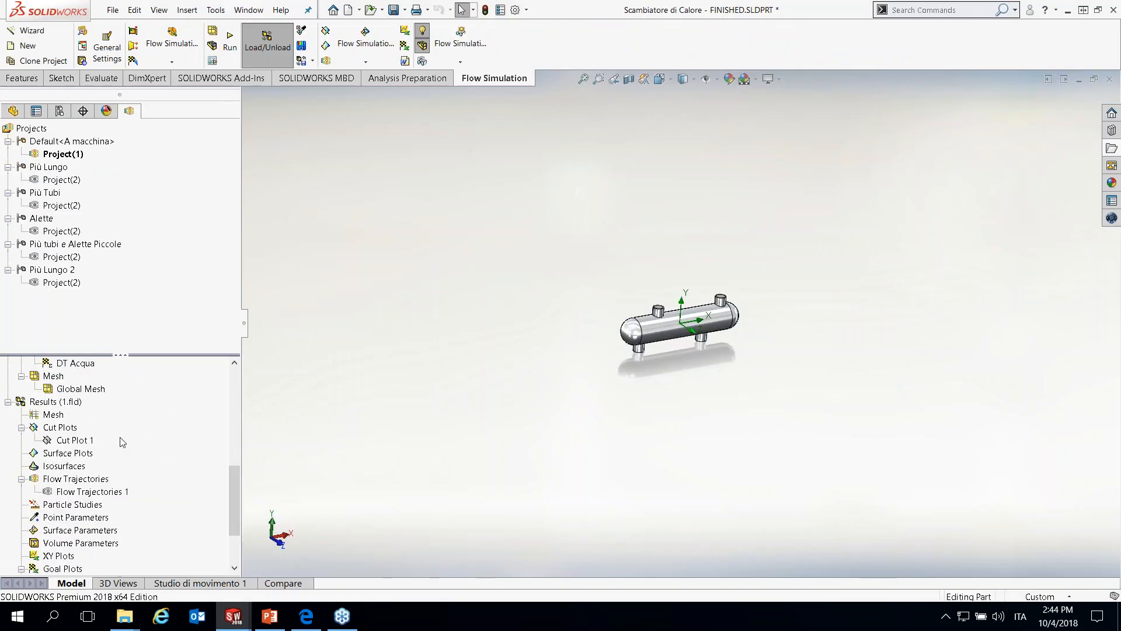
scroll(122, 442, down, 2)
scroll(71, 533, up, 2)
Activate Project(2) of the Più Lungo configuration, saving the open comparison, and look over its input data and results
double_click(74, 180)
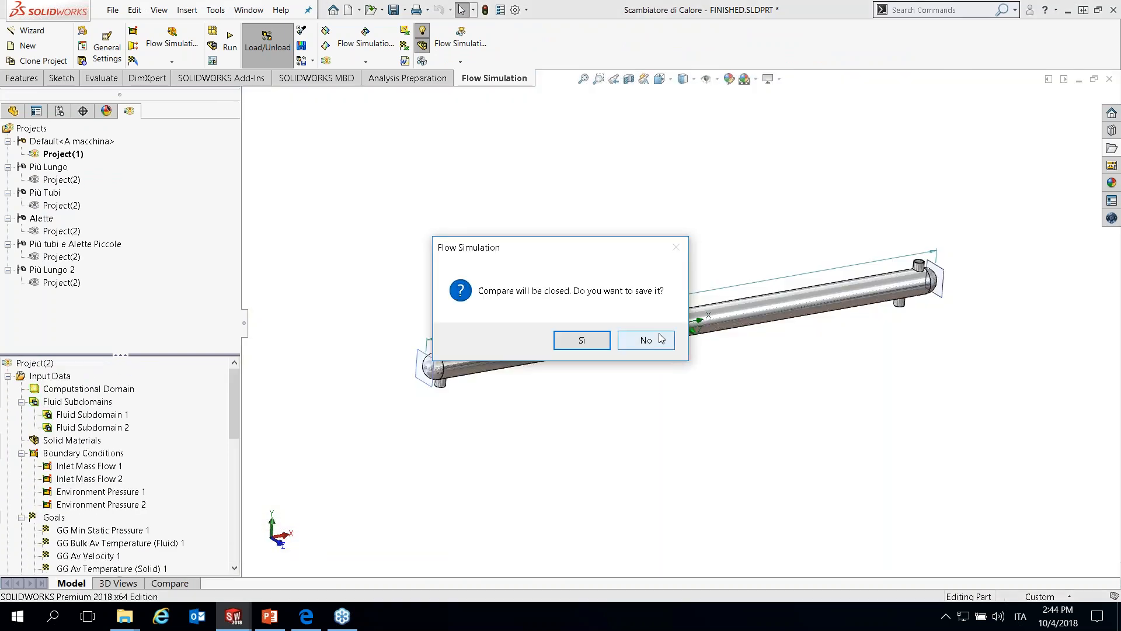
click(581, 341)
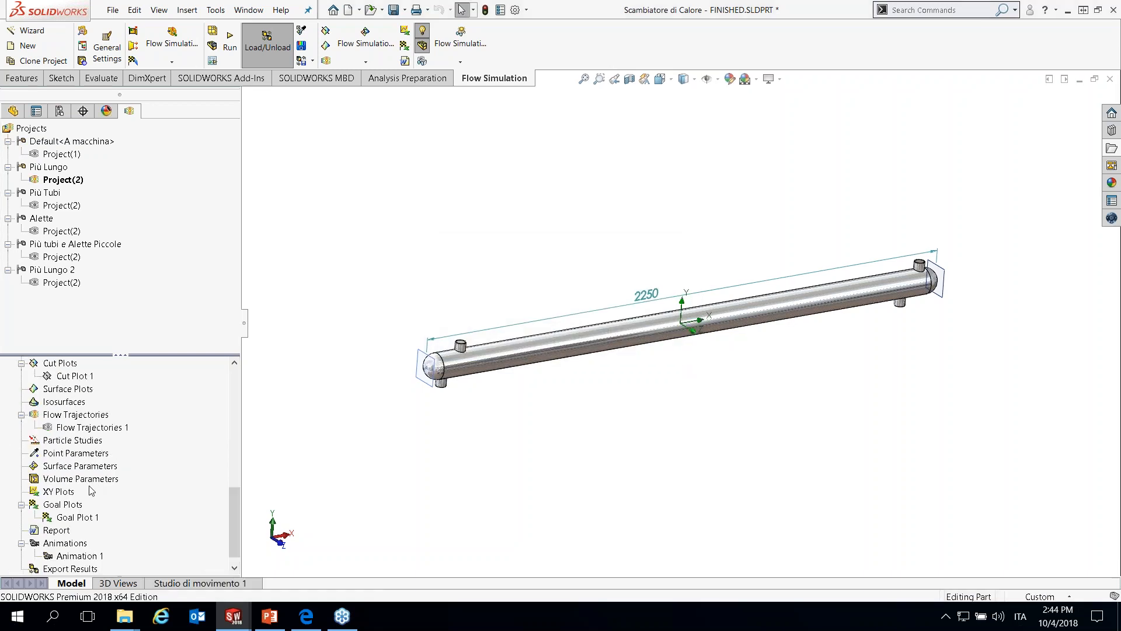
scroll(73, 505, up, 5)
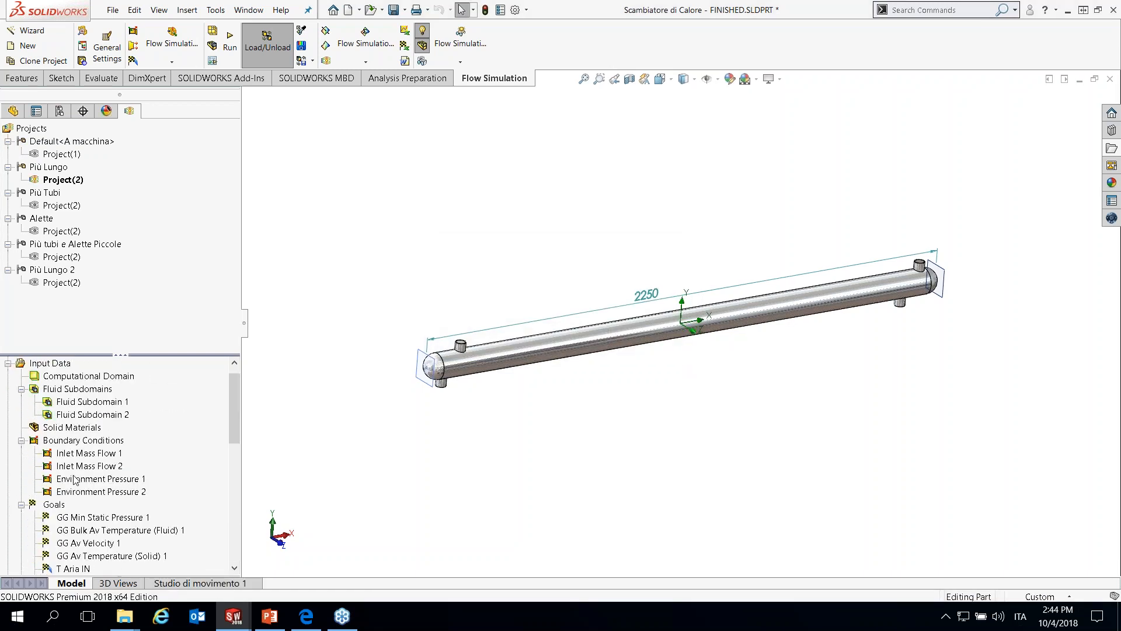
Start a results comparison and include the Default, Più Tubi, Alette, Più tubi e Alette Piccole and Più Lungo 2 projects alongside Più Lungo
right_click(56, 517)
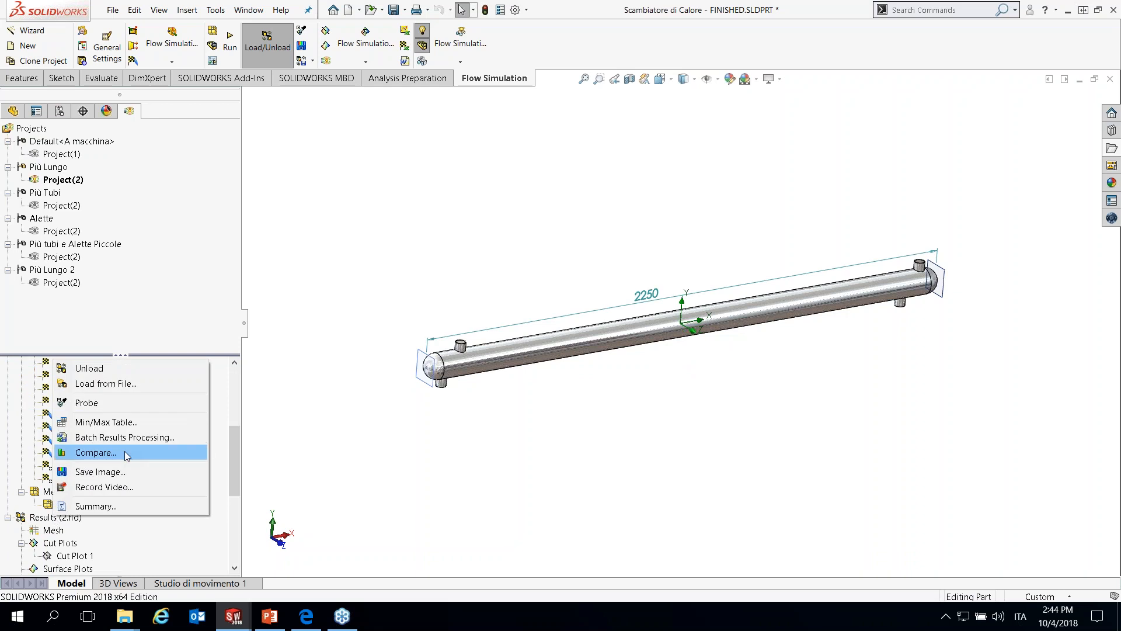
click(88, 453)
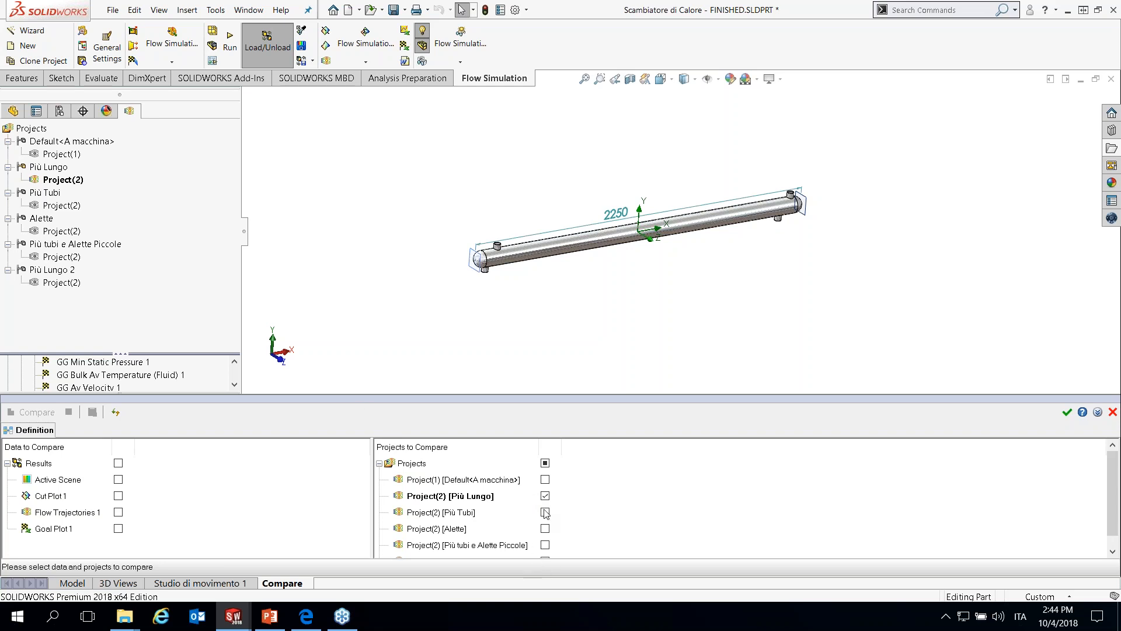
click(545, 480)
click(545, 512)
click(545, 528)
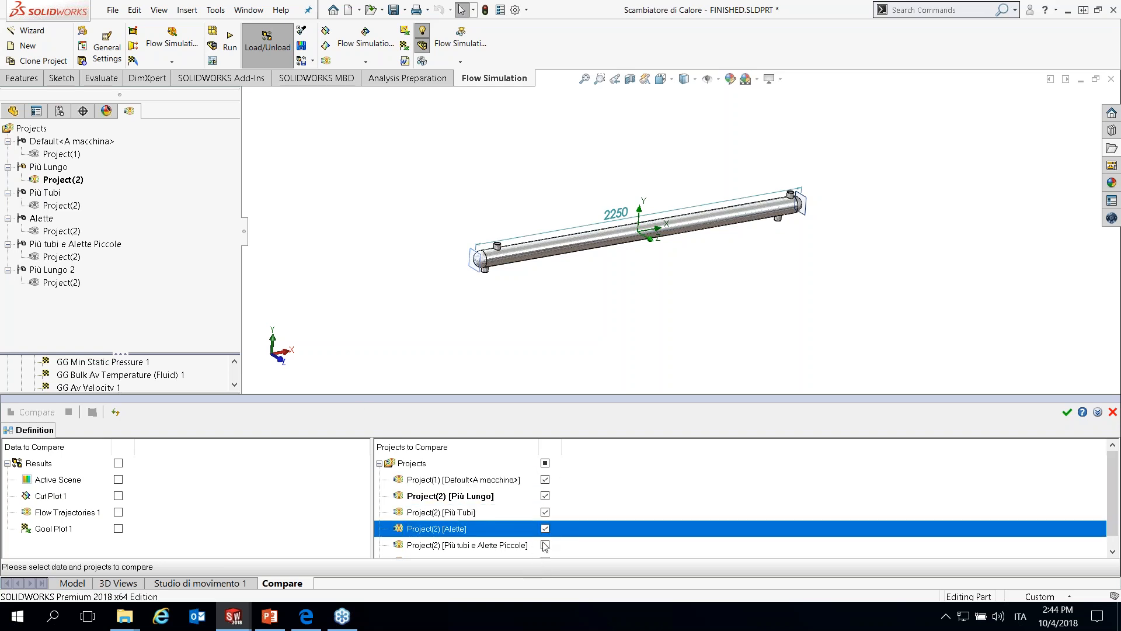
click(544, 545)
scroll(547, 545, down, 1)
click(546, 545)
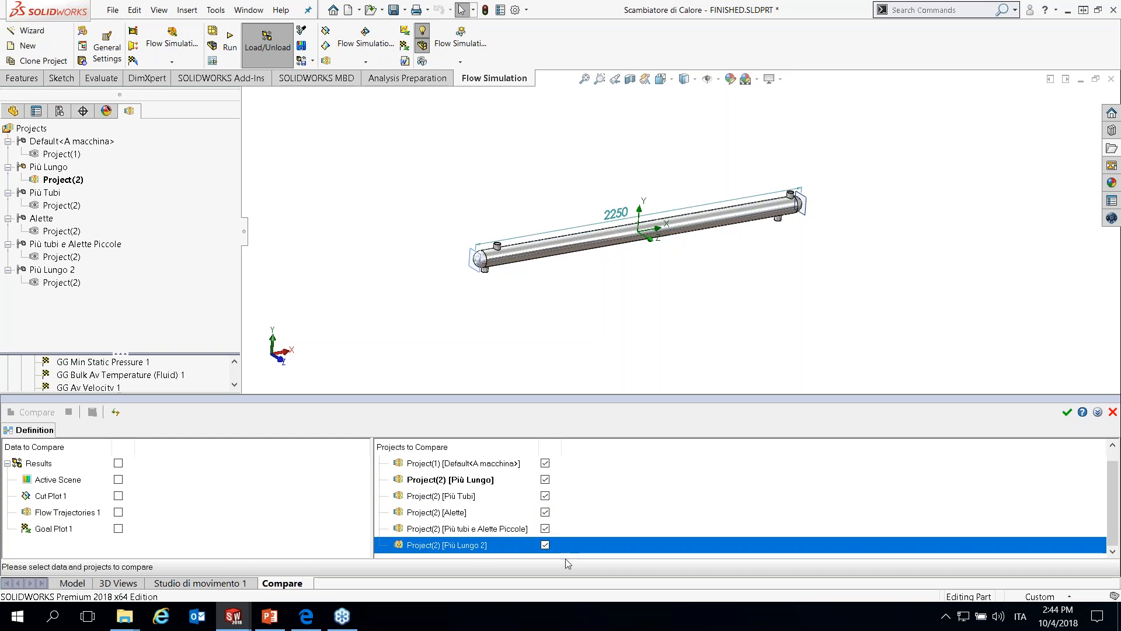
Add Goal Plot 1 to the comparison and examine its table, using minimum and maximum highlighting to check DT Aria across the variants
click(118, 529)
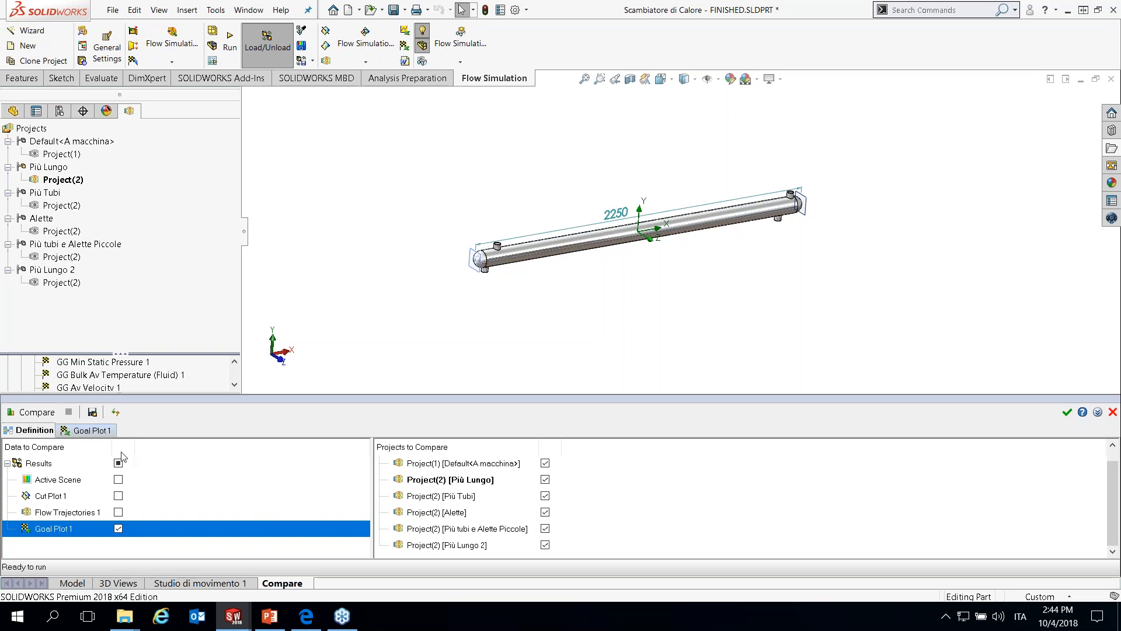
click(88, 432)
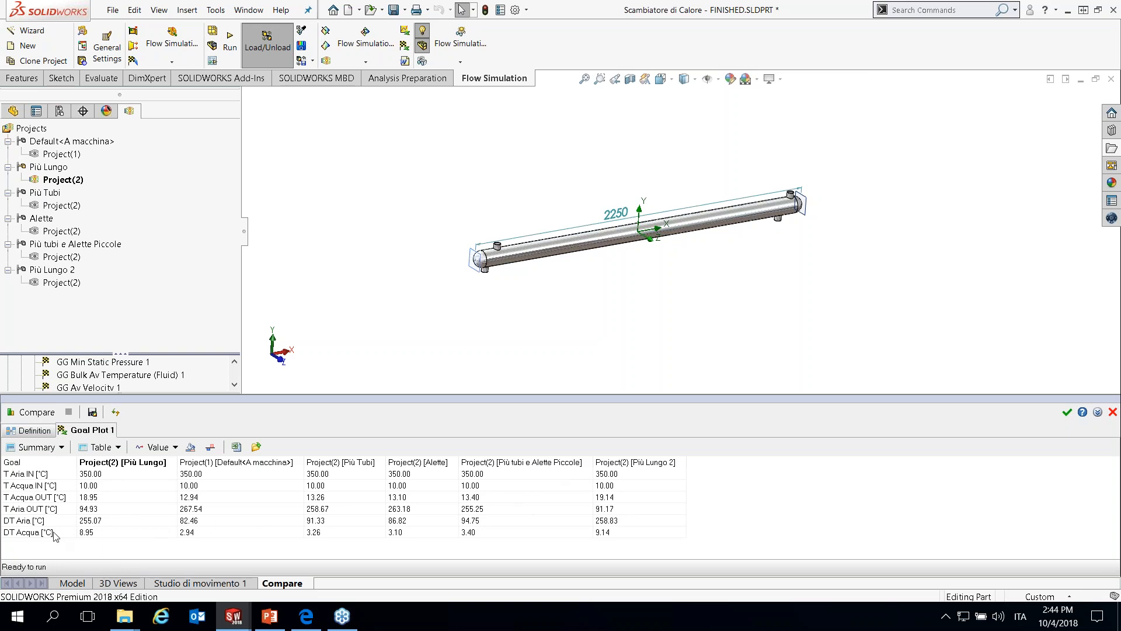
click(18, 523)
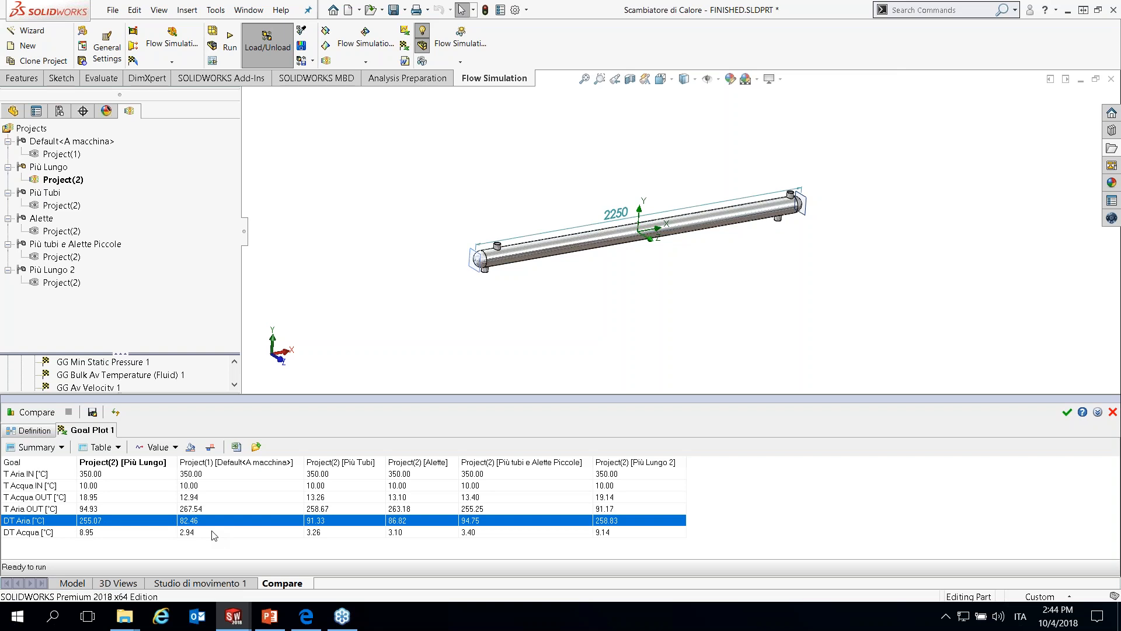
click(191, 447)
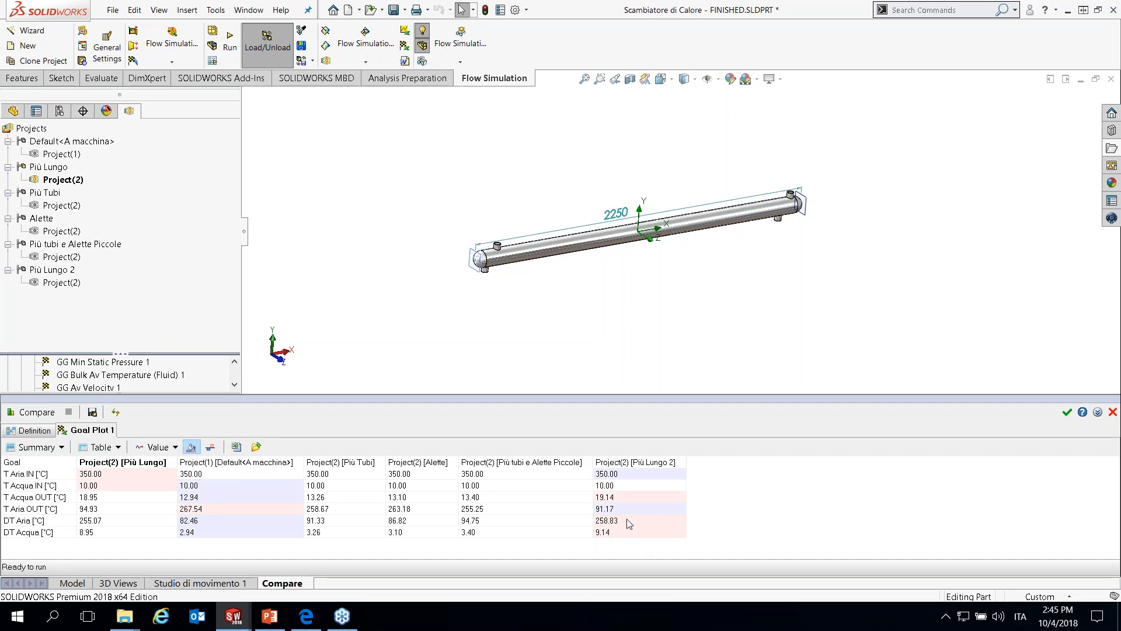
click(625, 523)
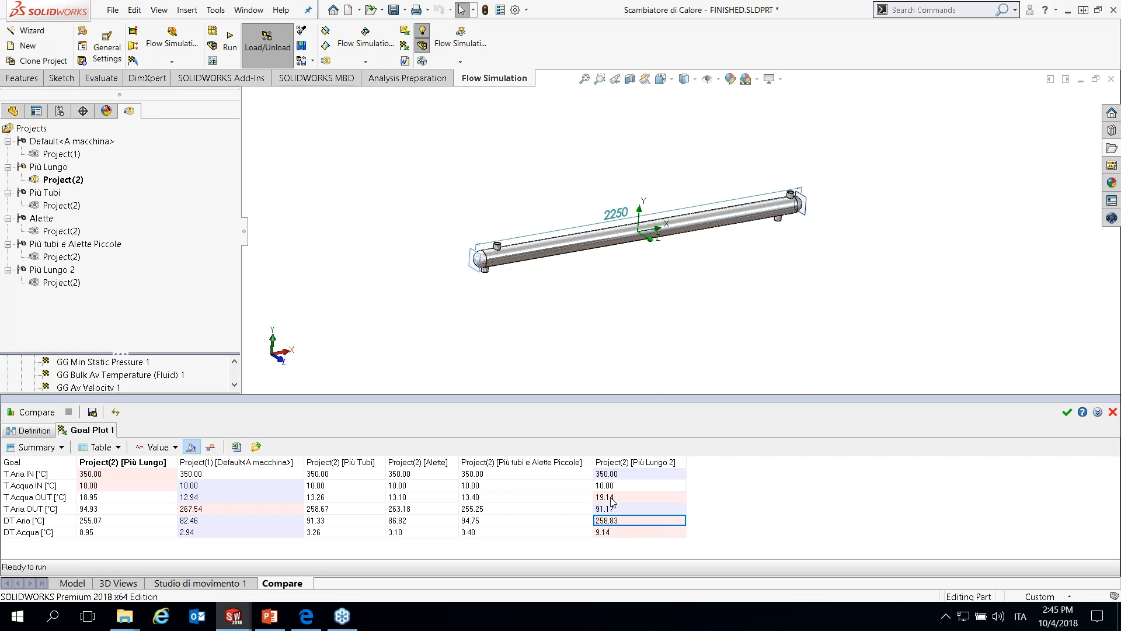
click(193, 448)
Display the goal comparison as bar charts, examine DT Aria and DT Acqua for each variant, and close the comparison
click(114, 448)
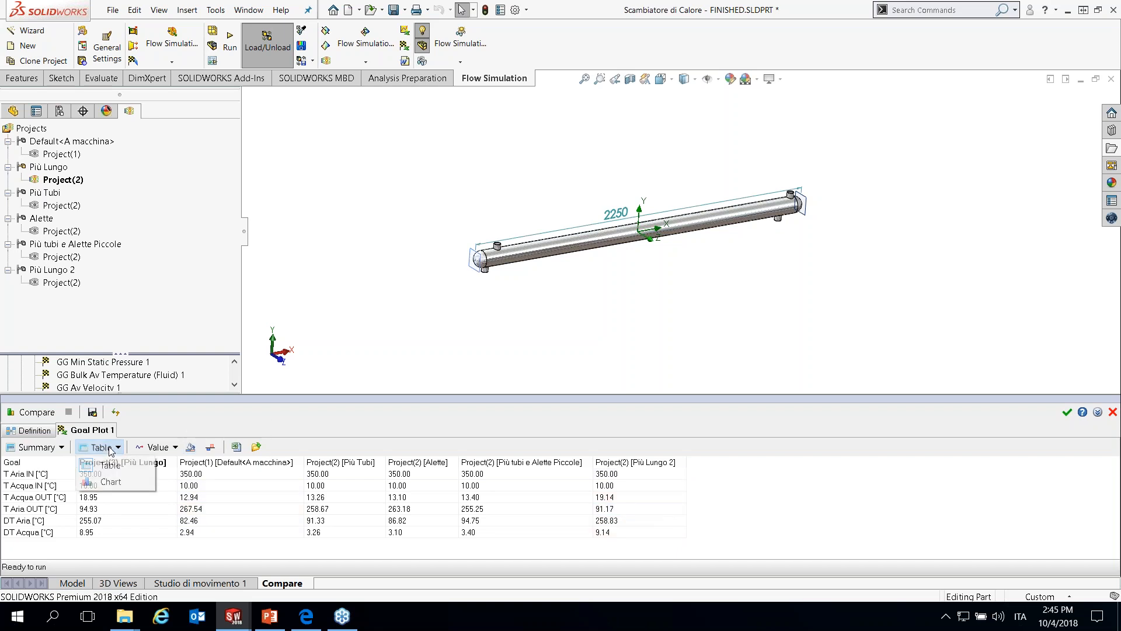
click(111, 482)
click(153, 447)
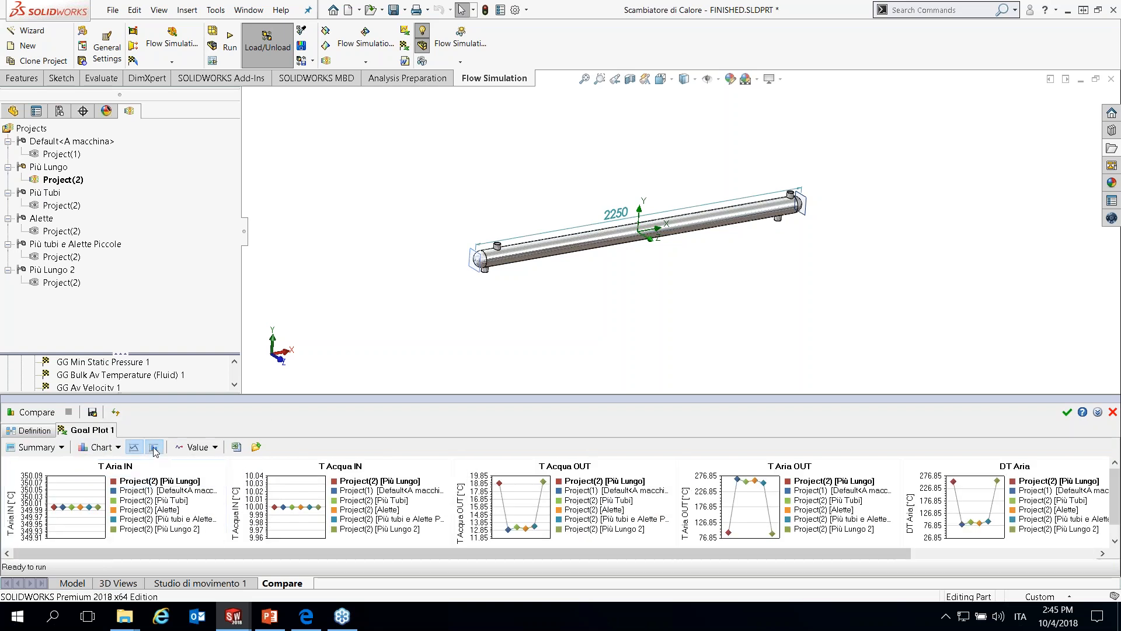
drag(860, 552, 1061, 566)
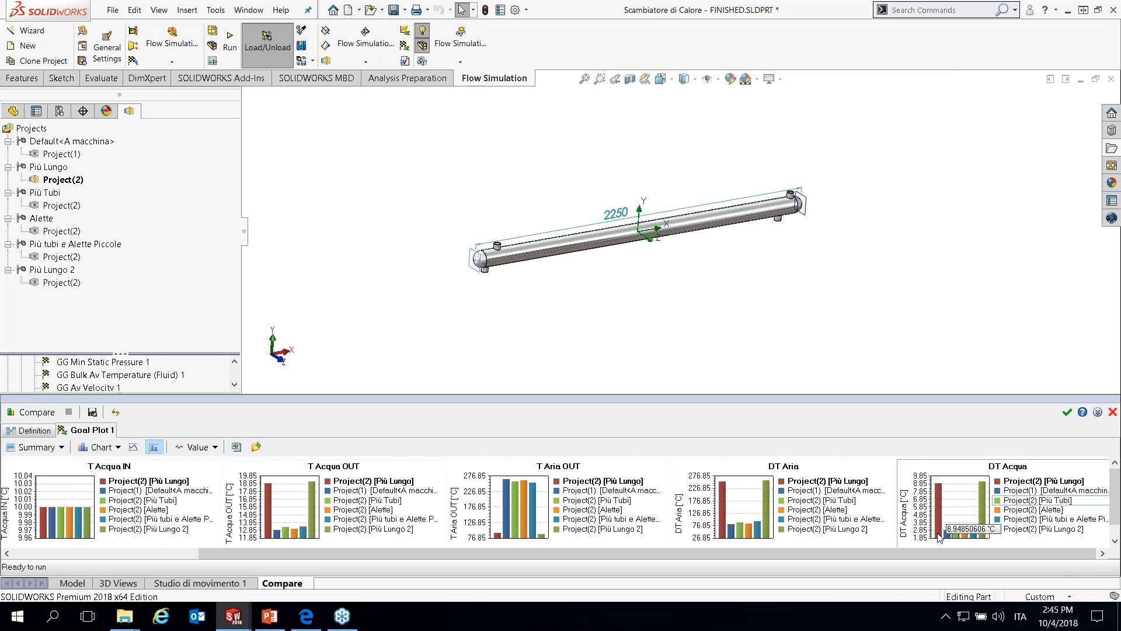
mouse_move(985, 494)
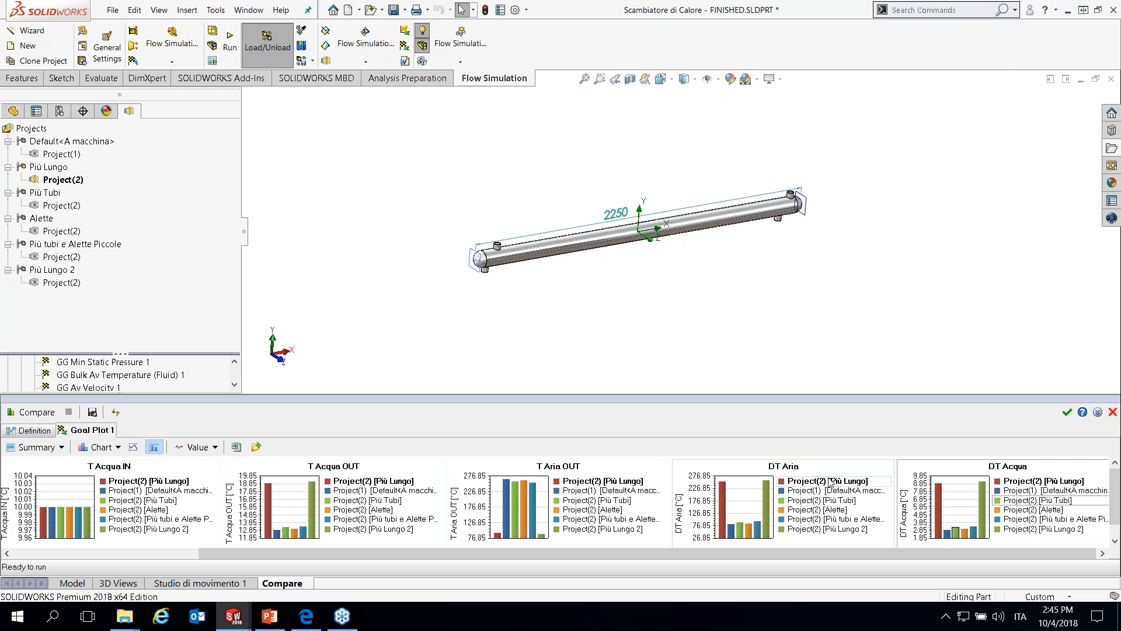
click(1113, 412)
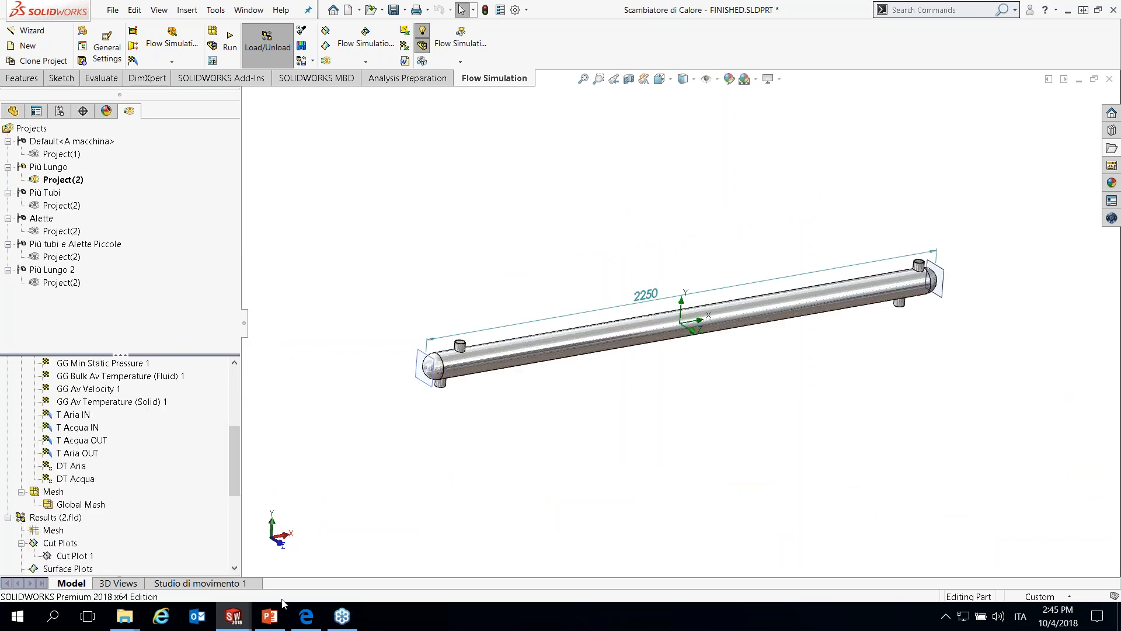
Switch to PowerPoint and present the slide show from slide 44
click(269, 616)
key(shift+F5)
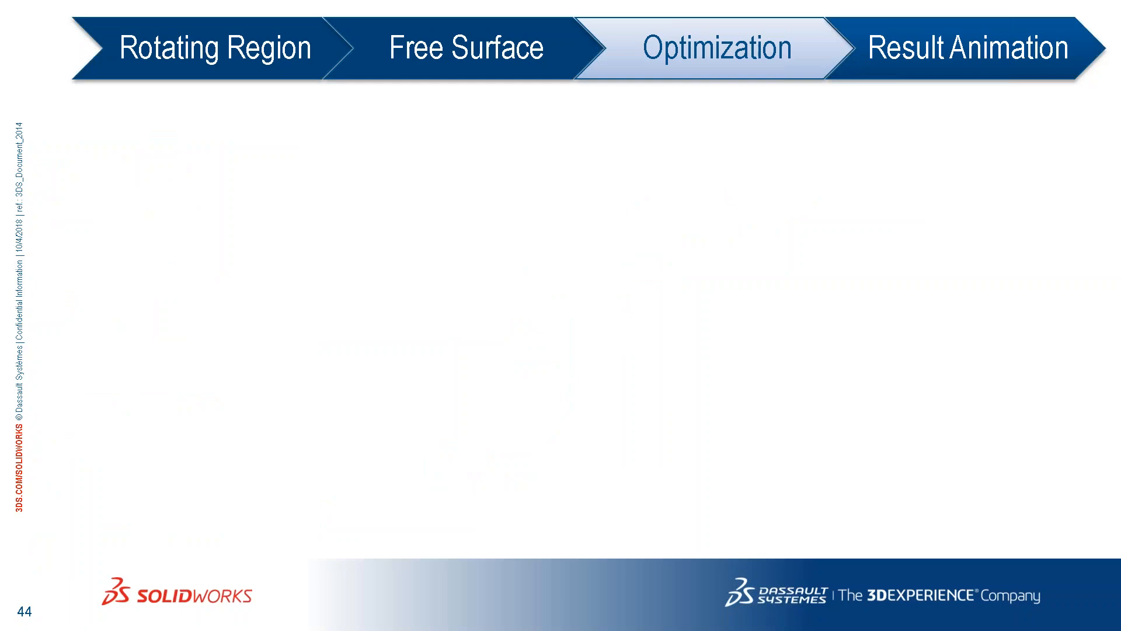
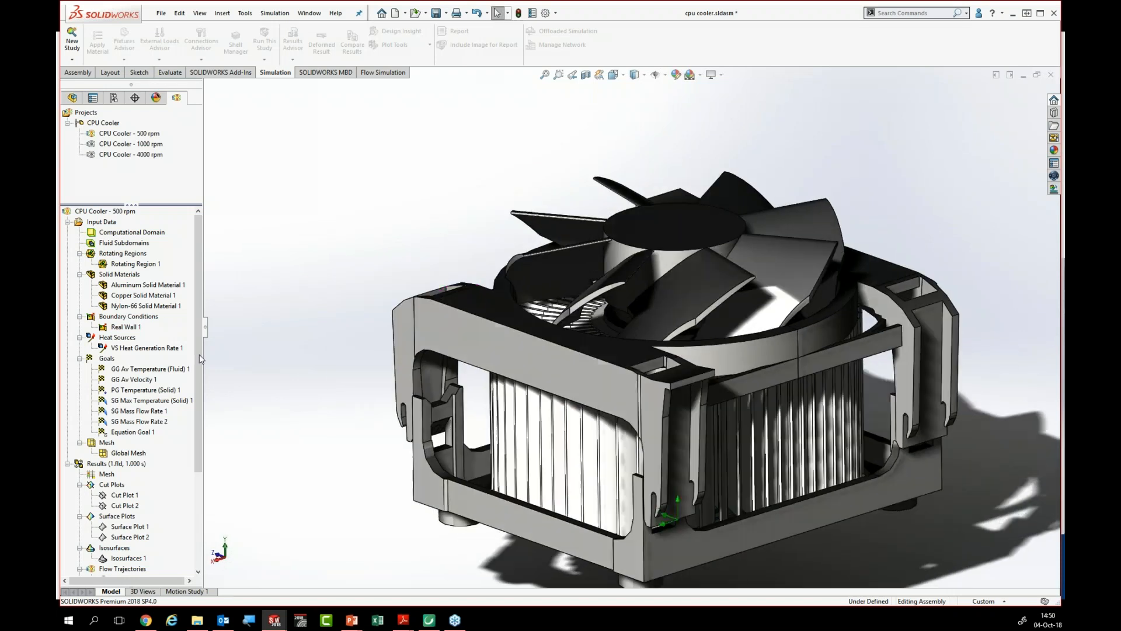
Hide the fan and the heatsink in the cpu cooler assembly
click(560, 269)
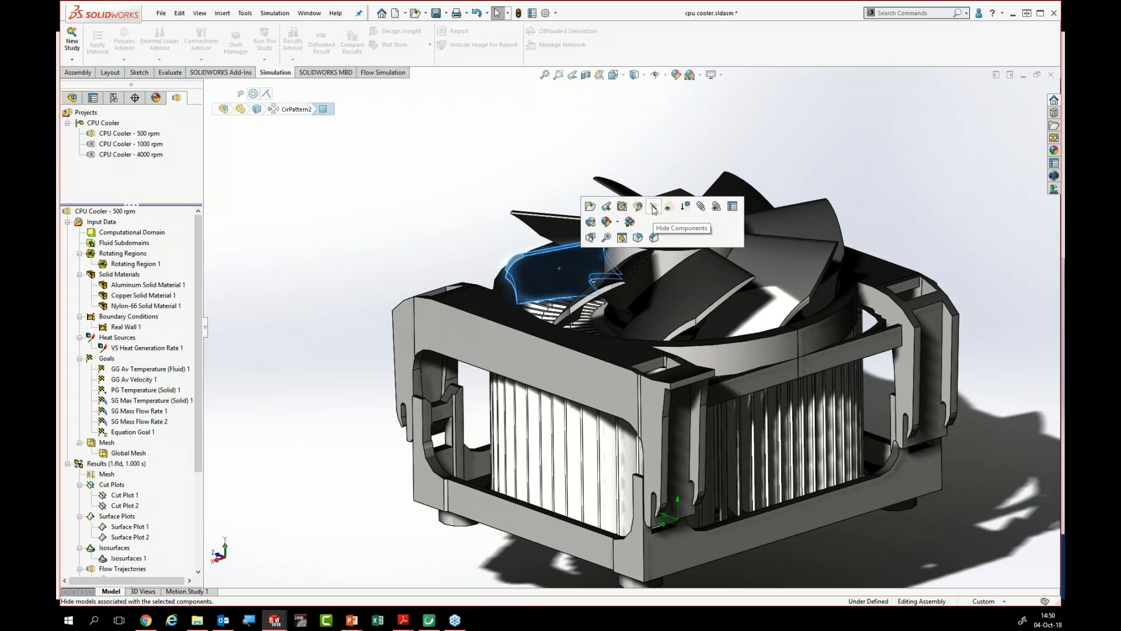
click(554, 411)
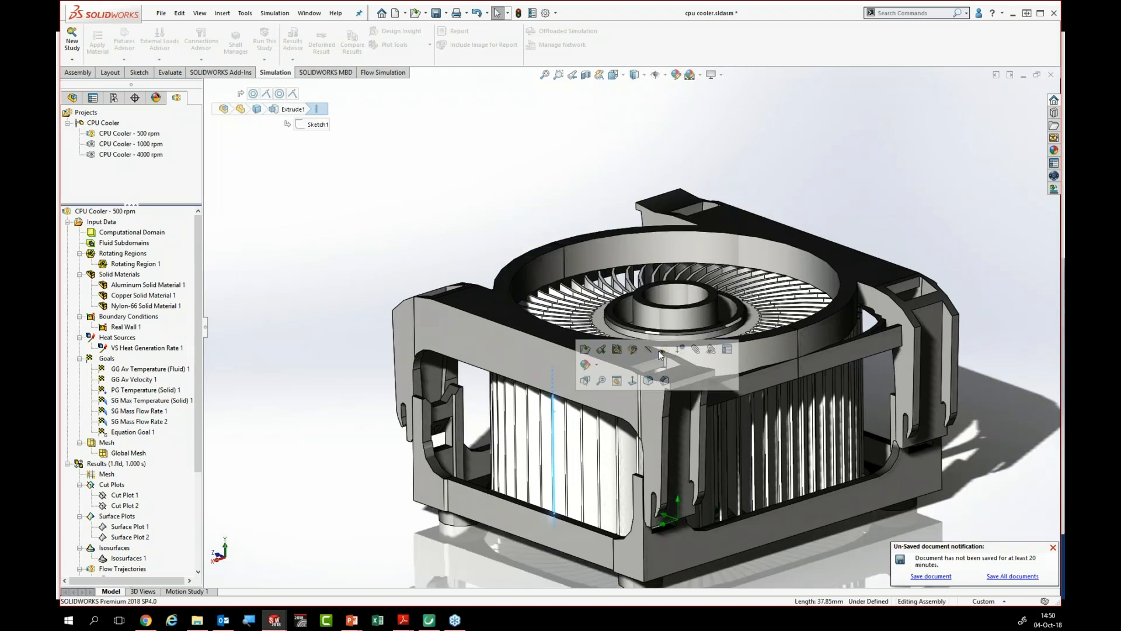
click(659, 350)
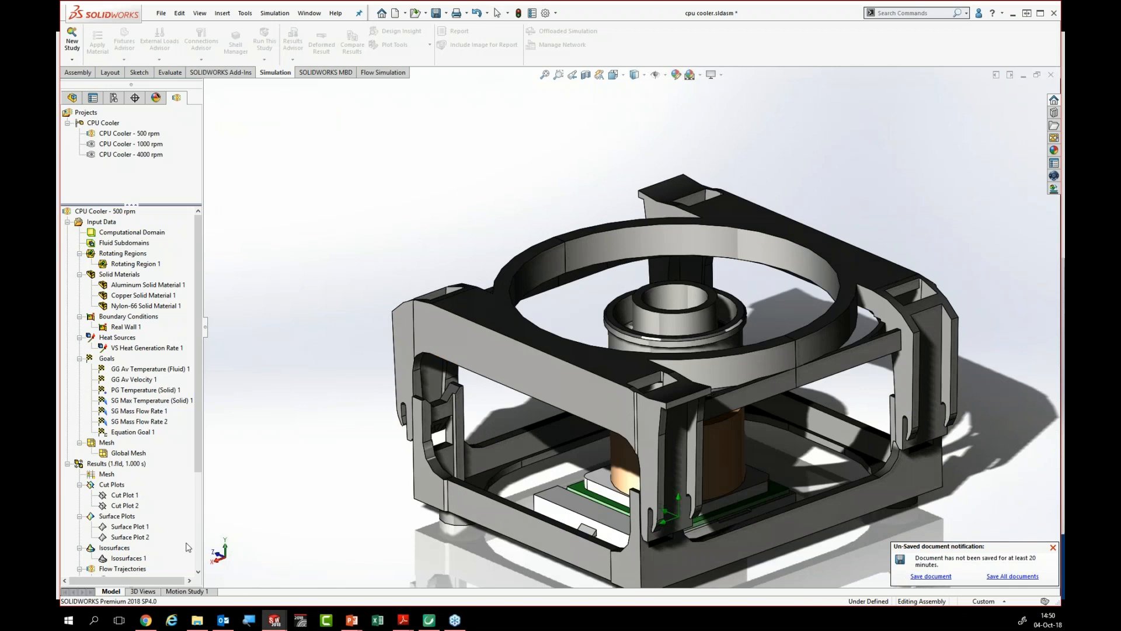
Check Surface Plot 1's fan and heatsink selections and Temperature (Solid) contours, and show the plot on the cooler
scroll(188, 547, down, 5)
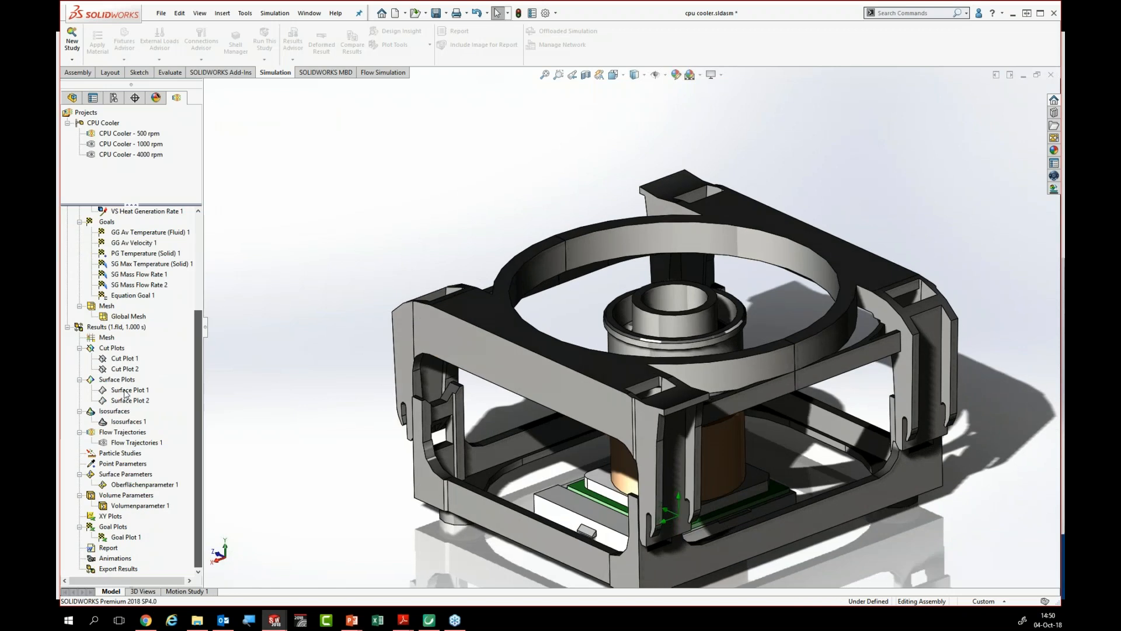
right_click(124, 390)
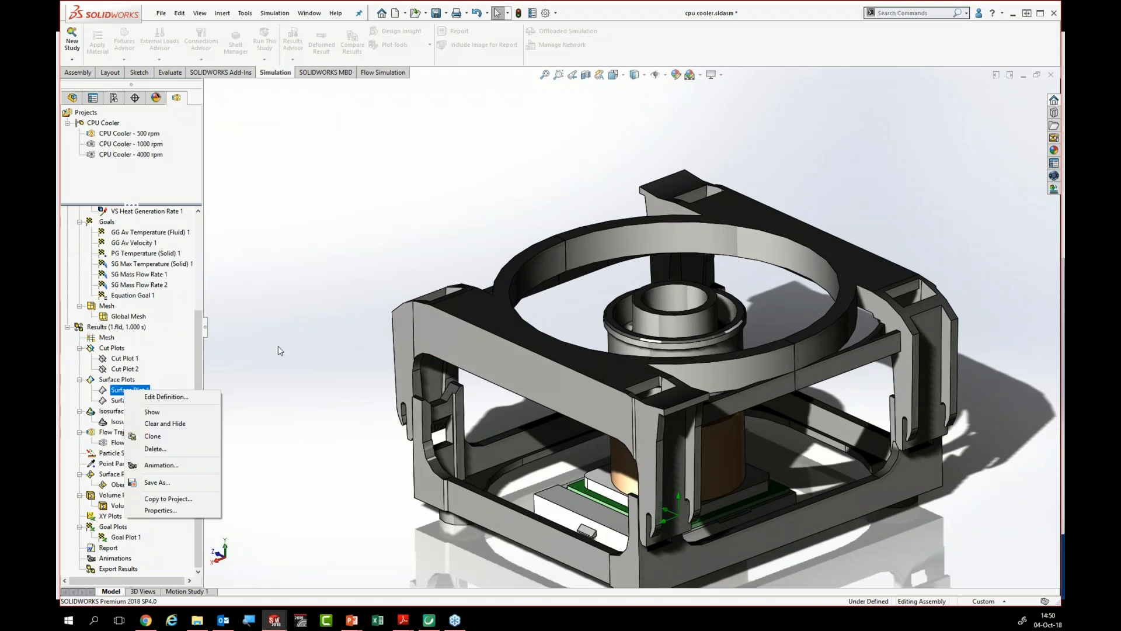
click(166, 397)
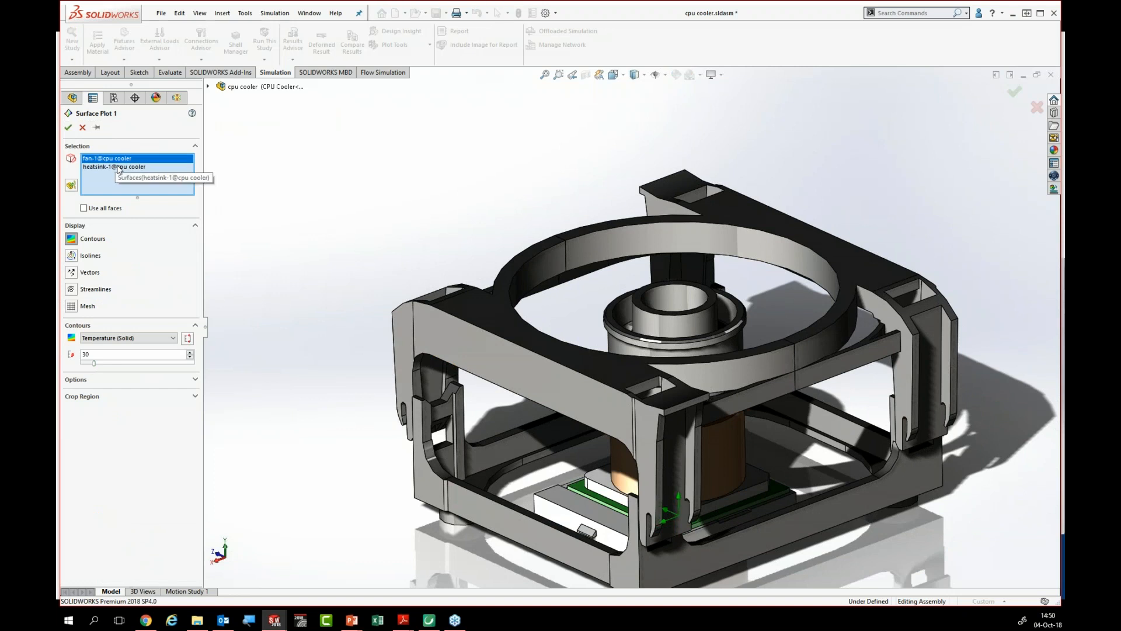
click(119, 167)
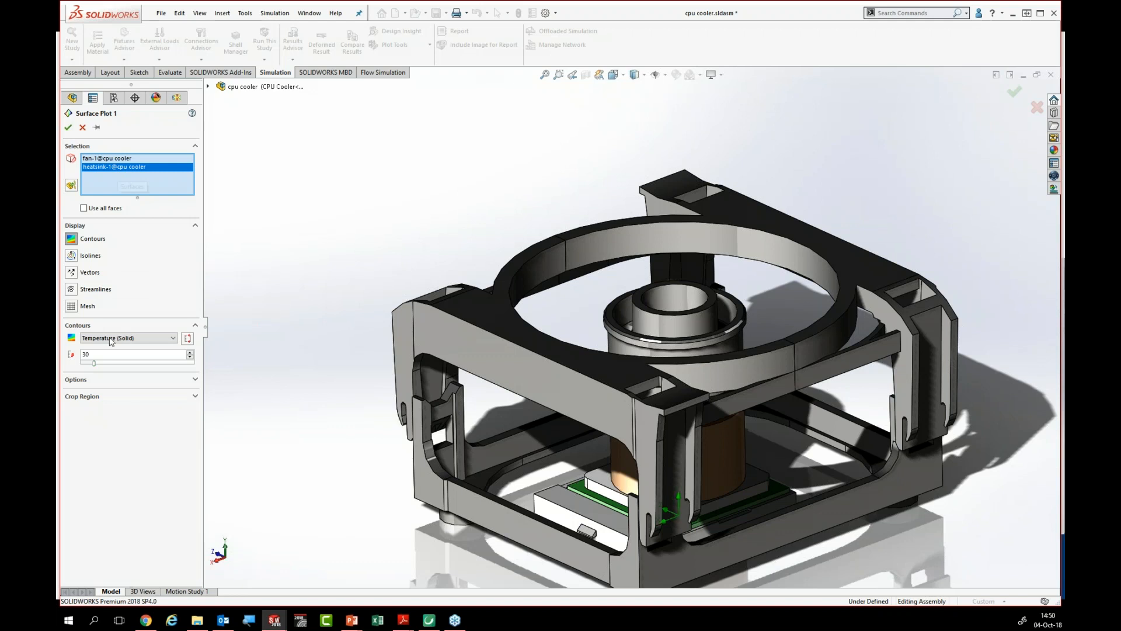
key(Escape)
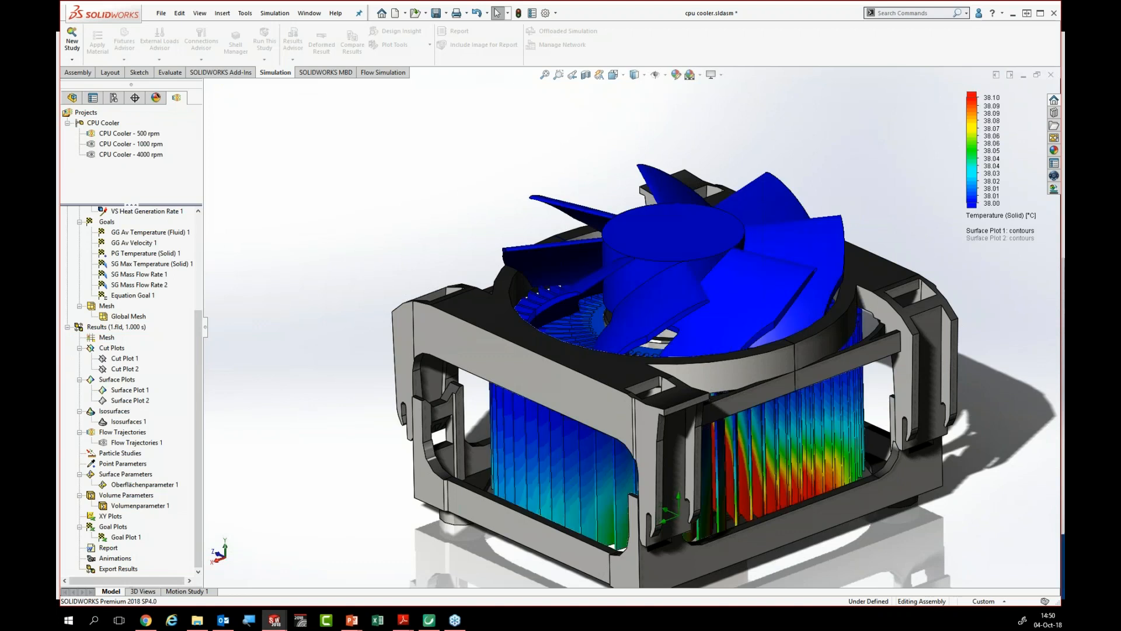
ctrl+middle_drag(873, 342, 816, 332)
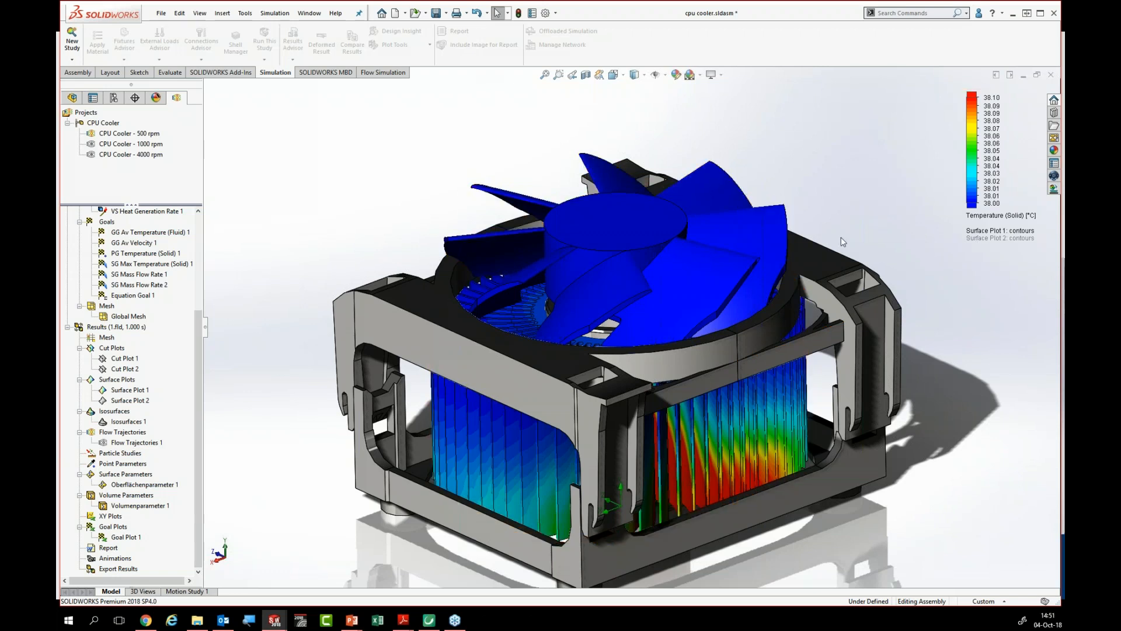
key(z)
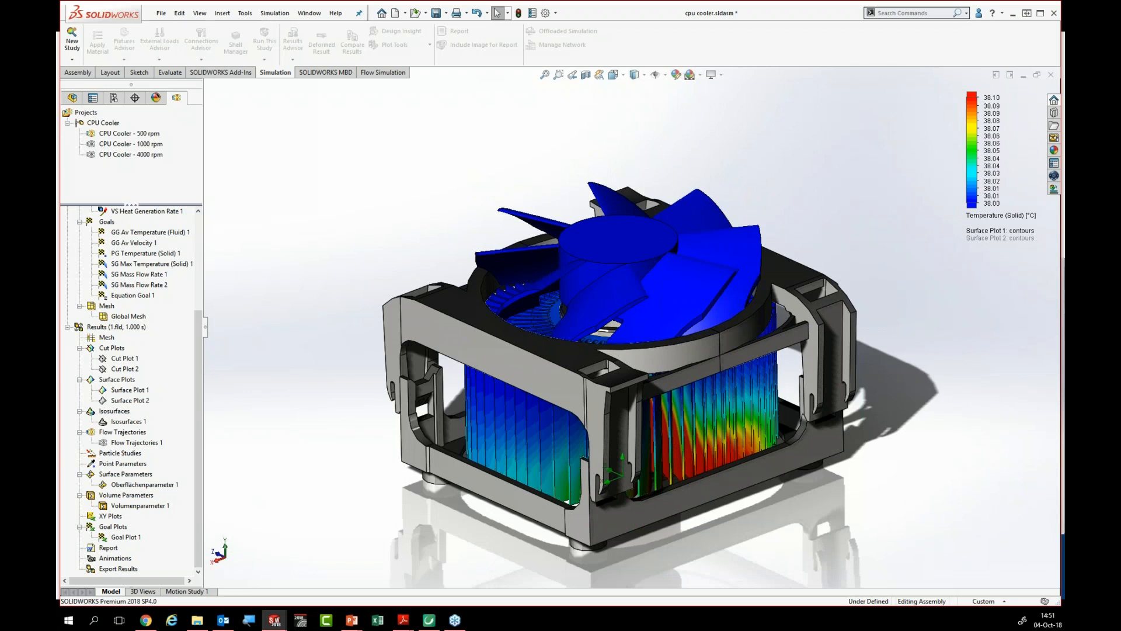
scroll(682, 465, down, 1)
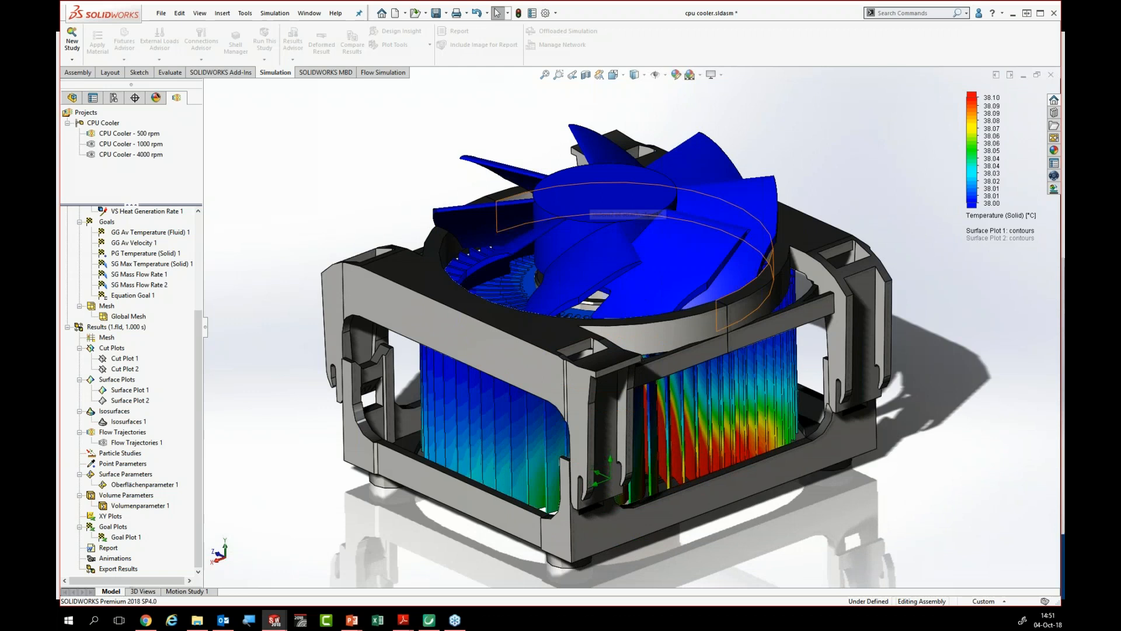
Insert a new results animation and use its wizard to set a 10 s duration with all existing tracks deleted
right_click(143, 570)
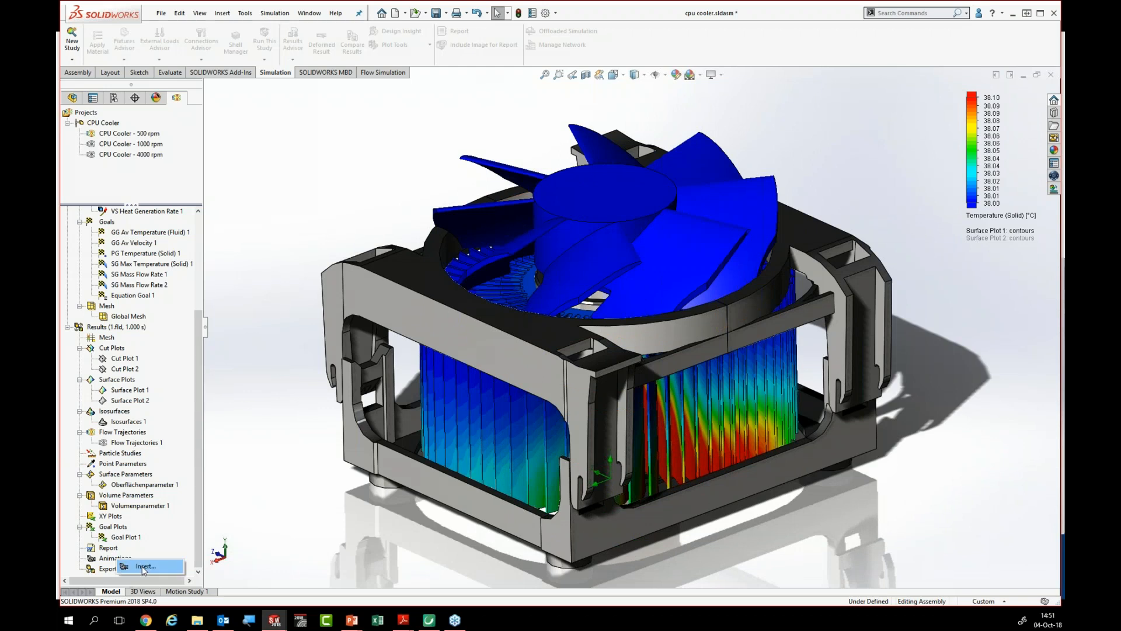
click(143, 566)
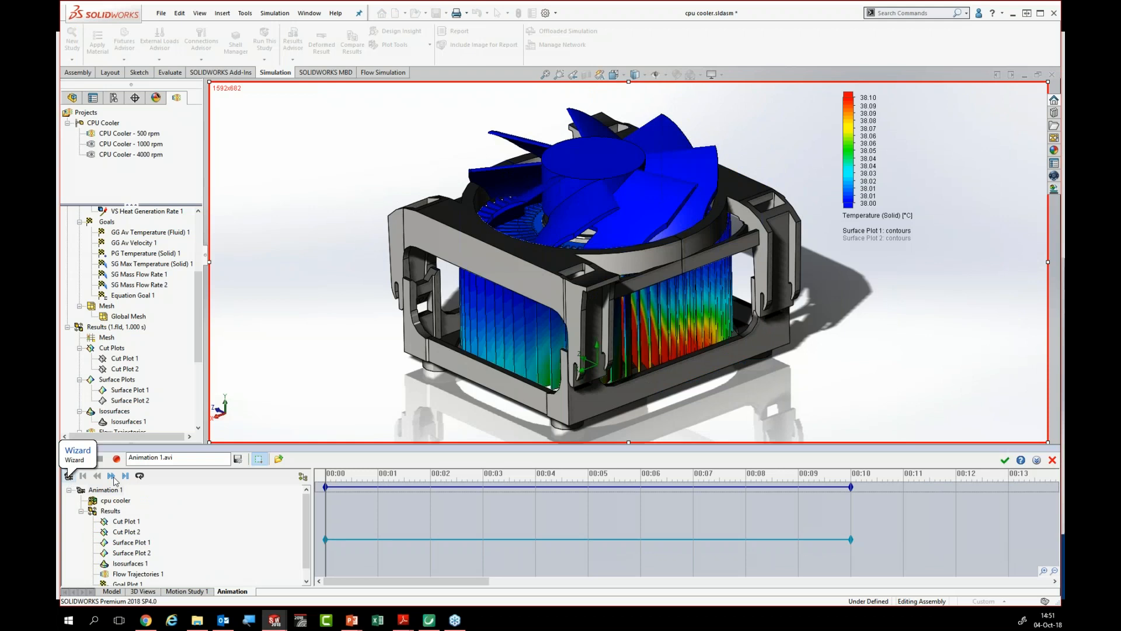
click(69, 475)
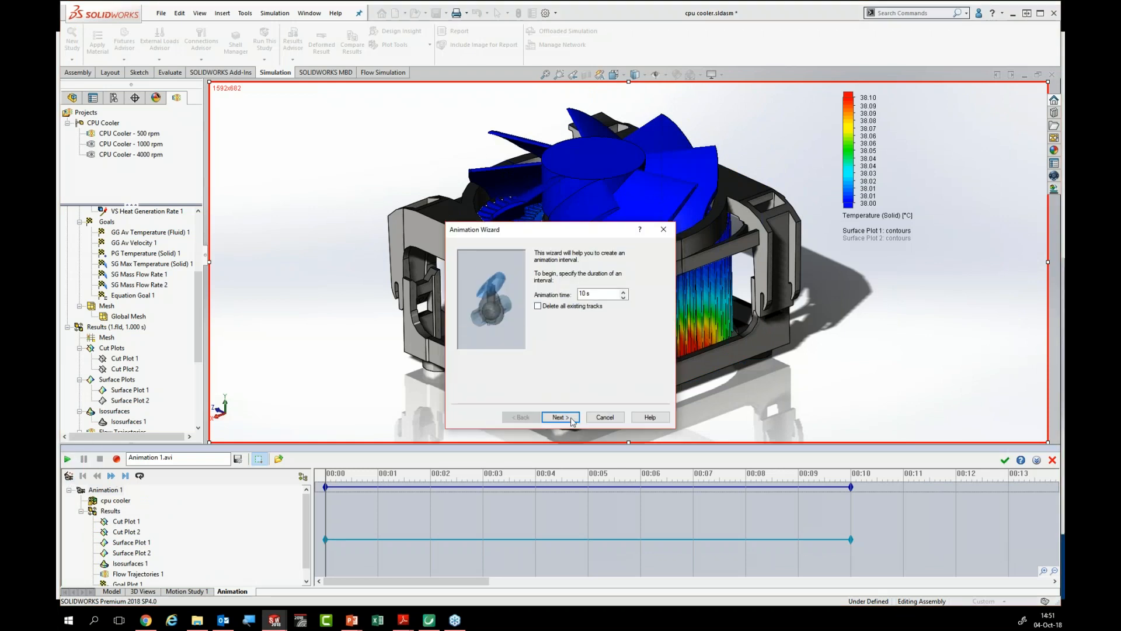
click(565, 306)
click(561, 418)
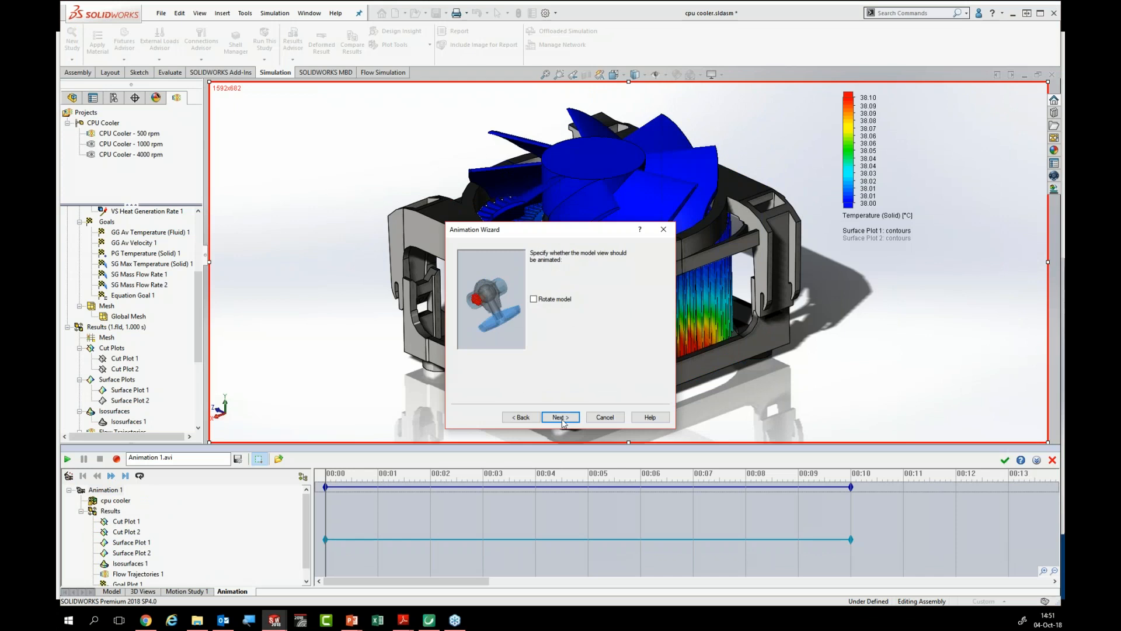
Leave the model unrotated, choose a Scenario animation, and finish with uniformly distributed result files over physical time from 0 s to 1 s
click(561, 418)
click(534, 276)
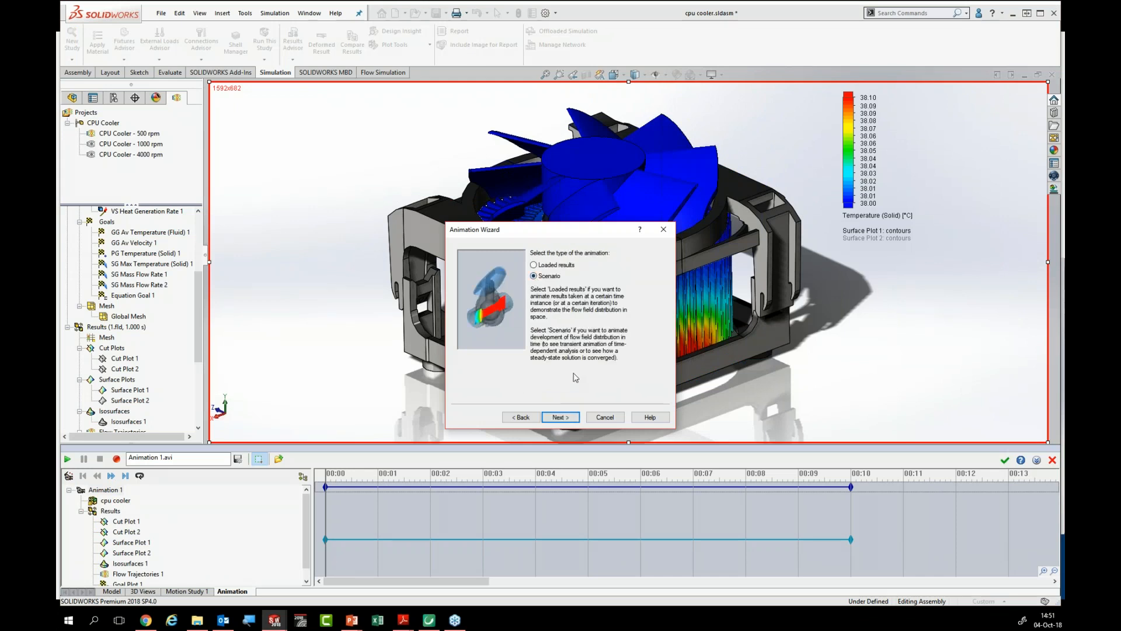
key(Return)
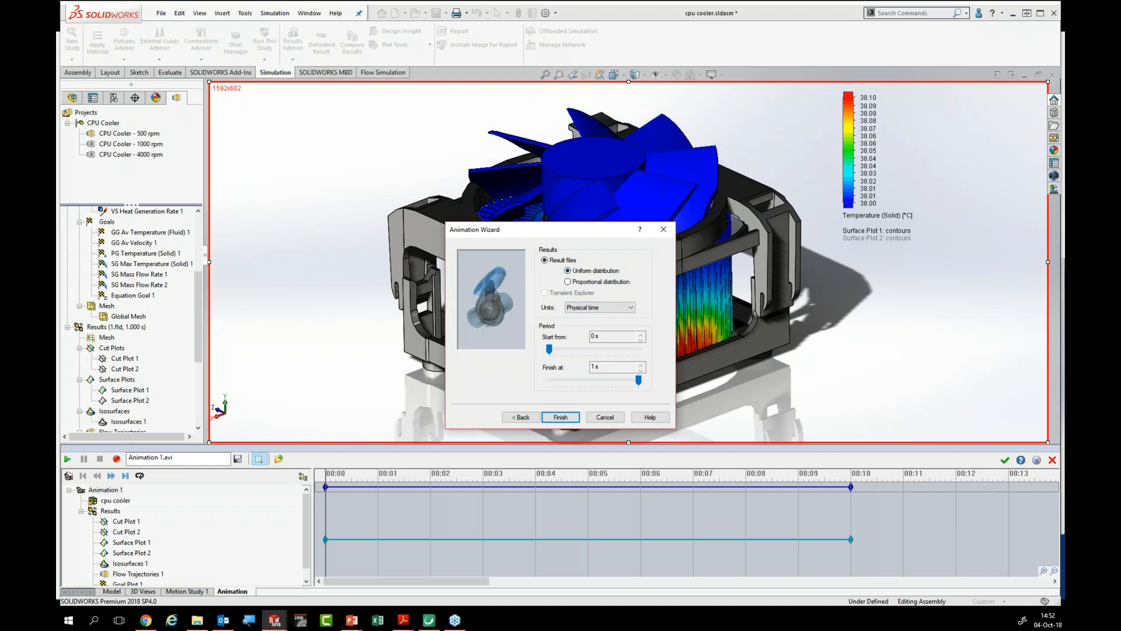
key(Return)
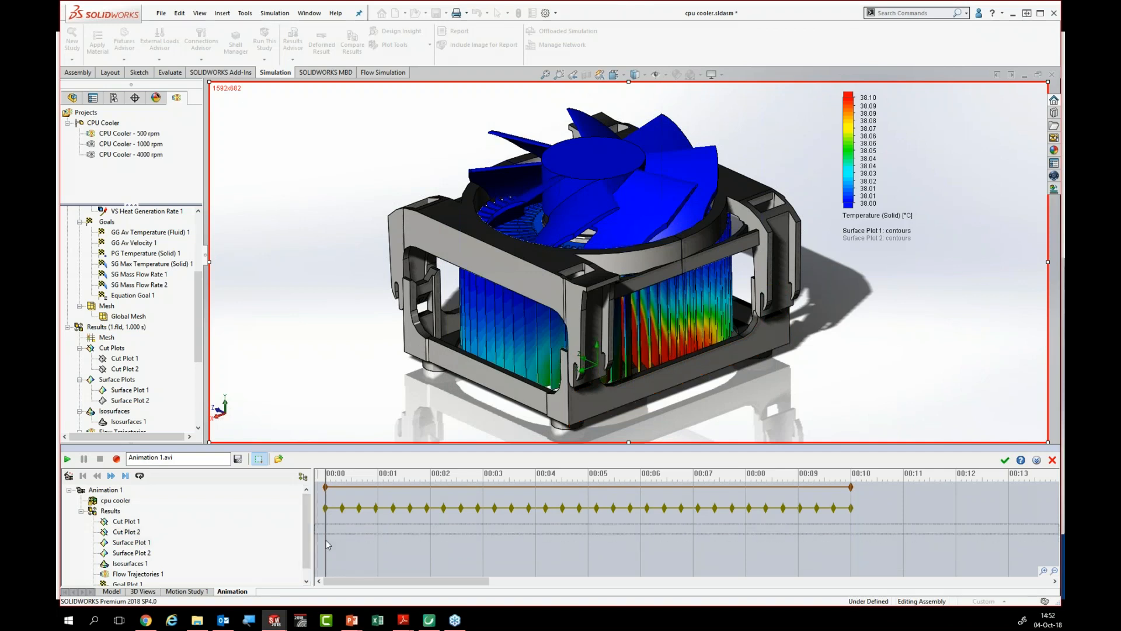
Add Surface Plot 1 to the animation timeline from 00:00 to 00:10, and play the animation before closing it
right_click(357, 562)
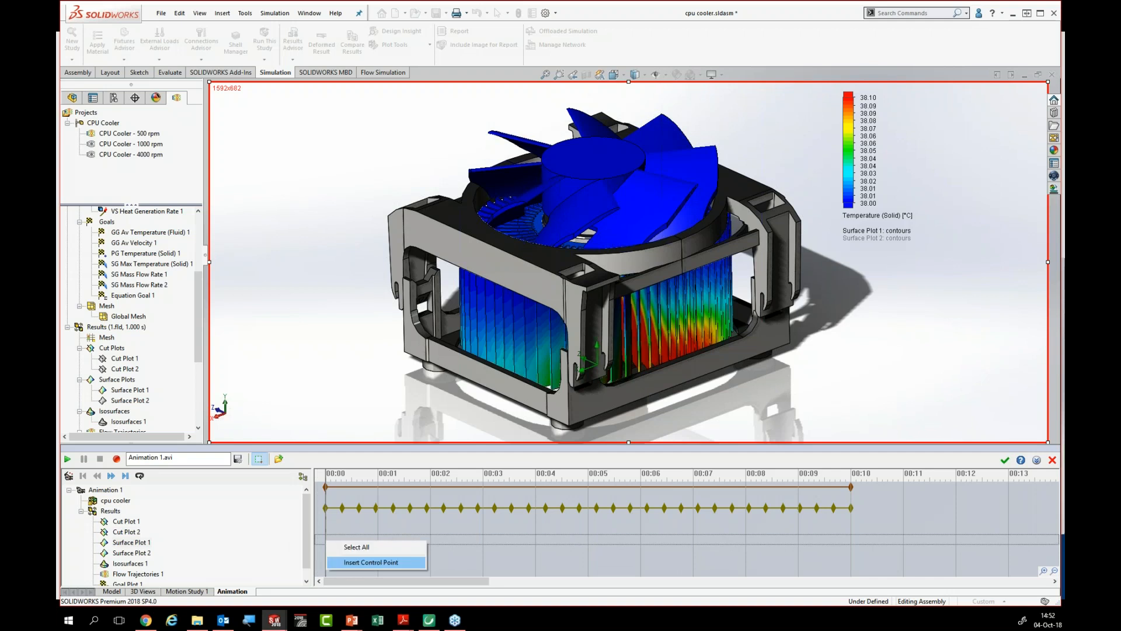
click(371, 562)
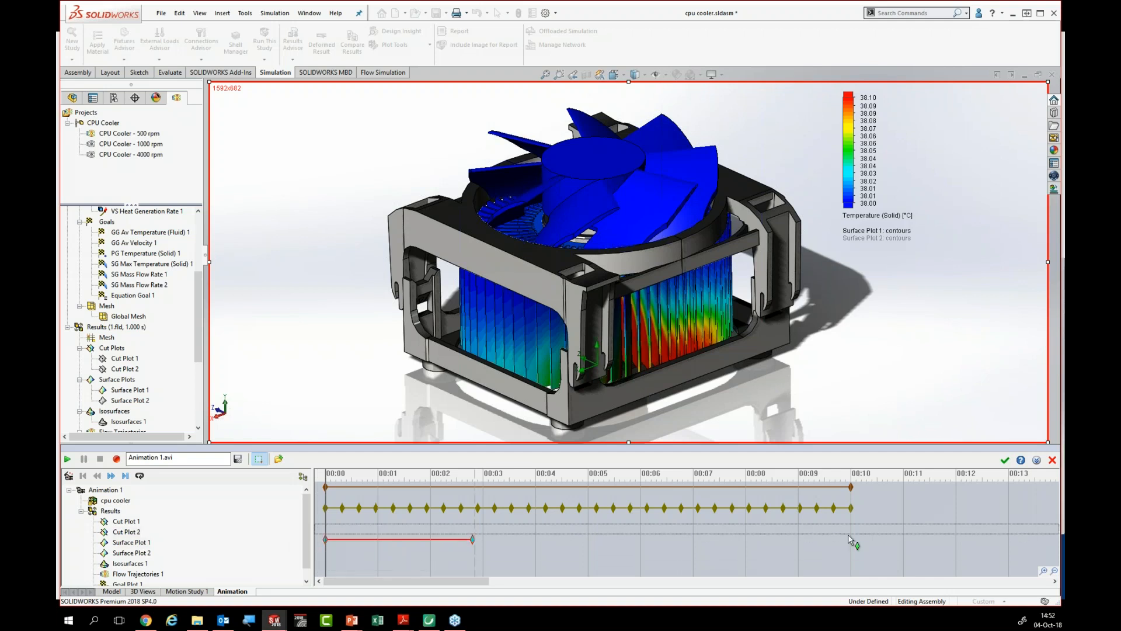
click(848, 536)
drag(853, 541, 854, 540)
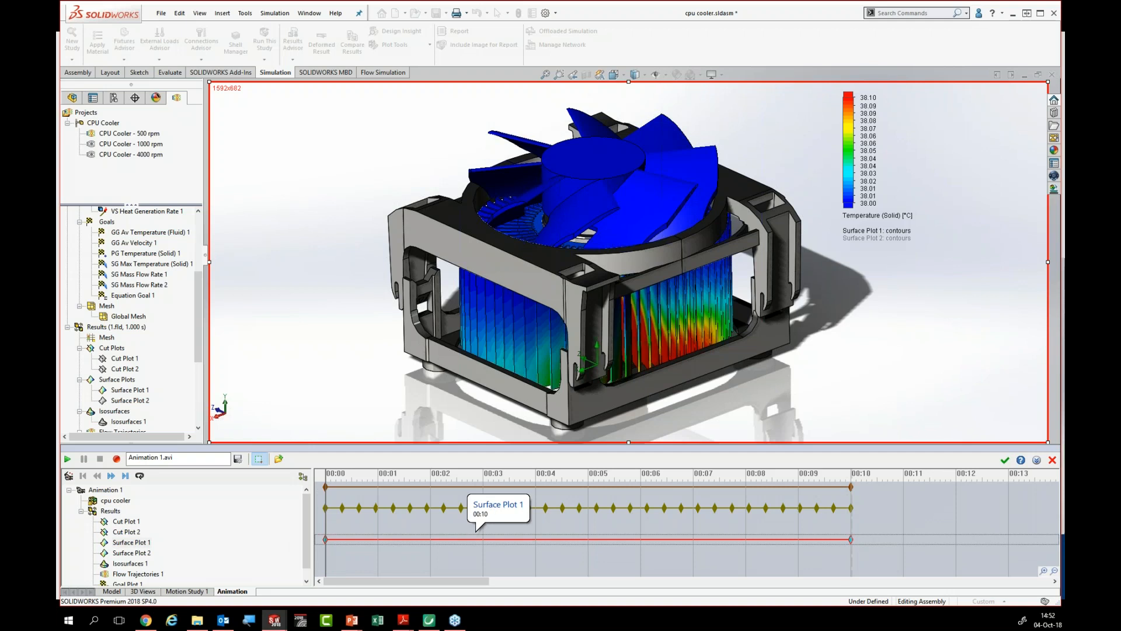
click(69, 460)
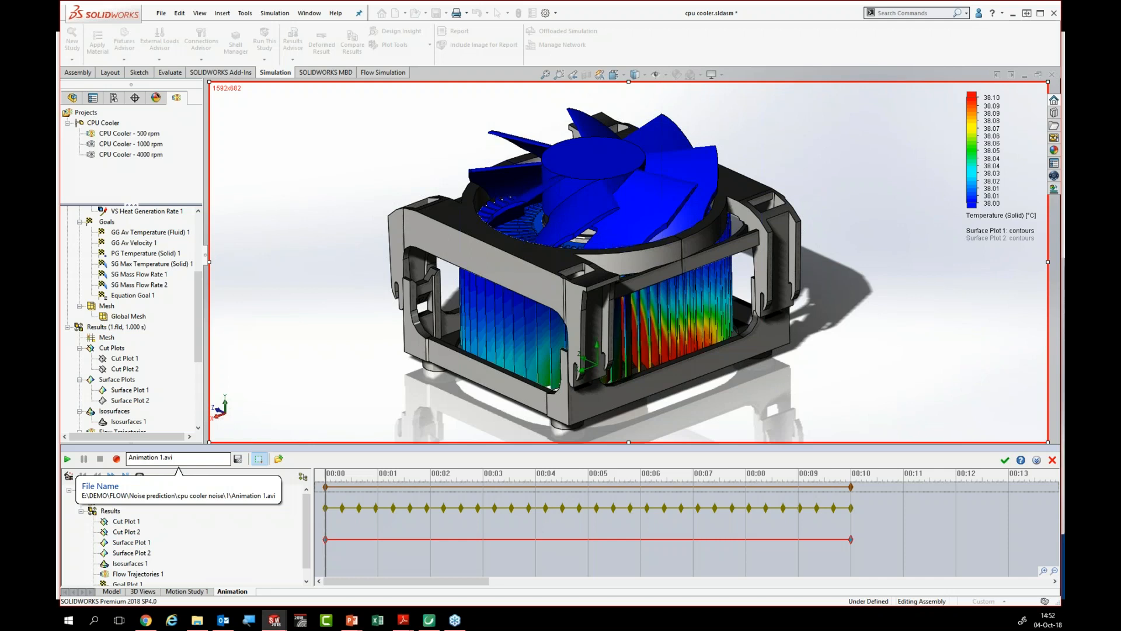
click(1052, 459)
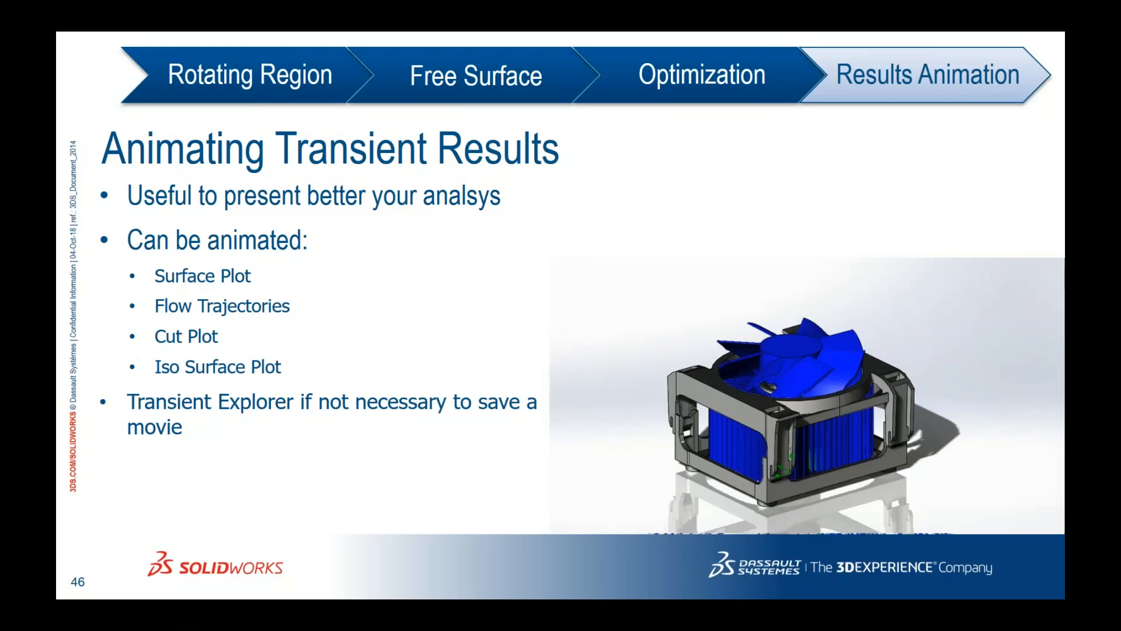
key(Right)
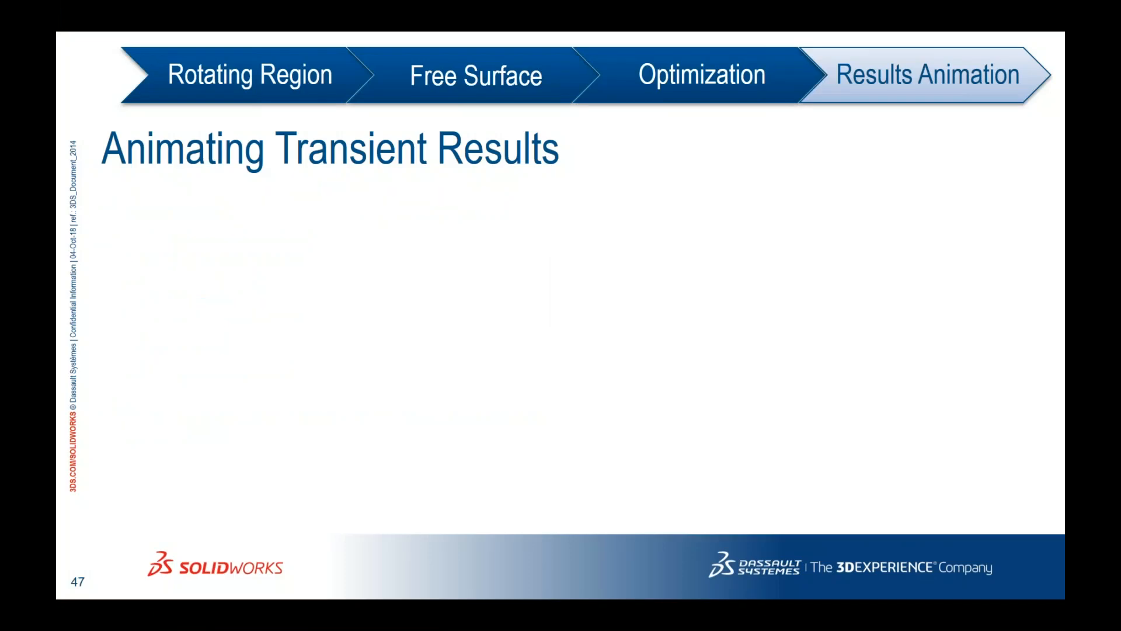
key(Right)
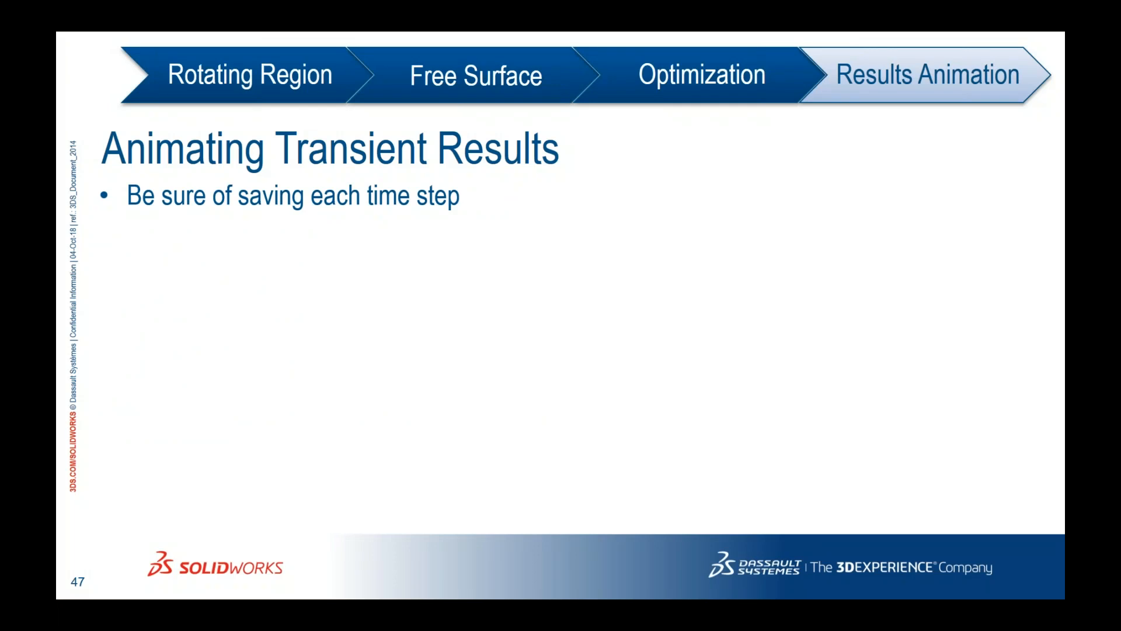
key(Right)
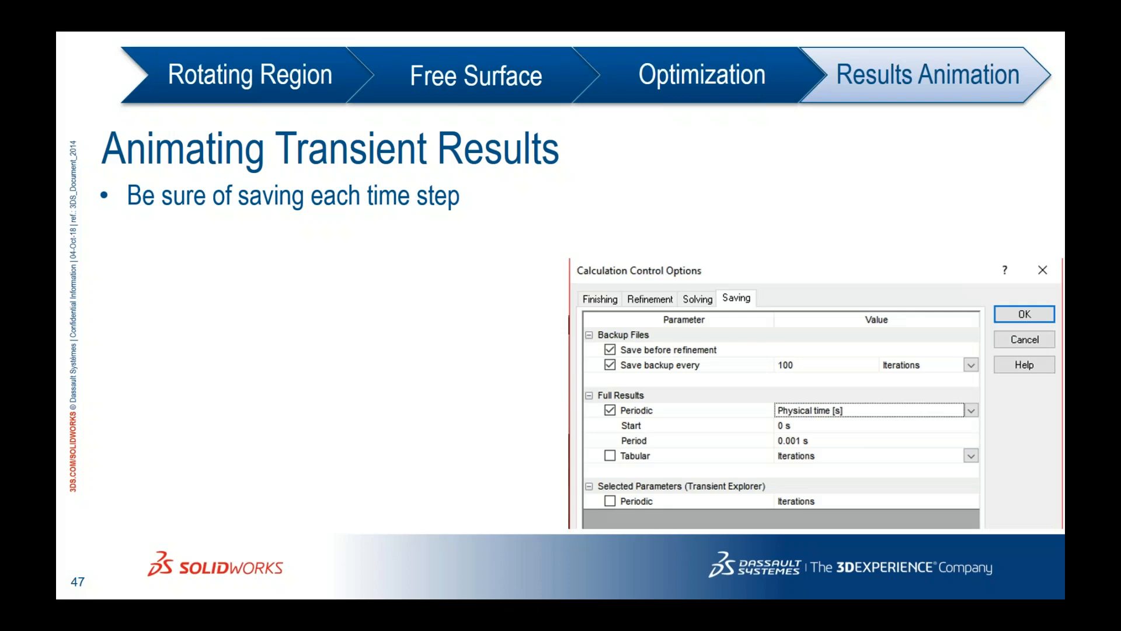
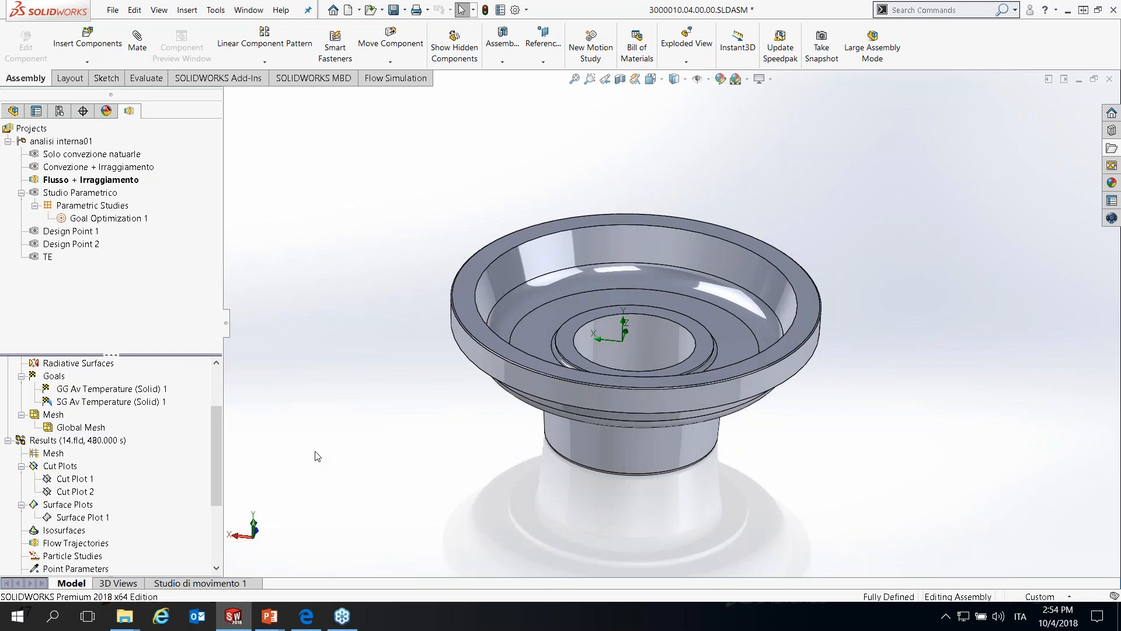
Review the analysis type, fluids, solids and wall conditions in the Flusso + Irraggiamento project's general settings
scroll(215, 467, up, 2)
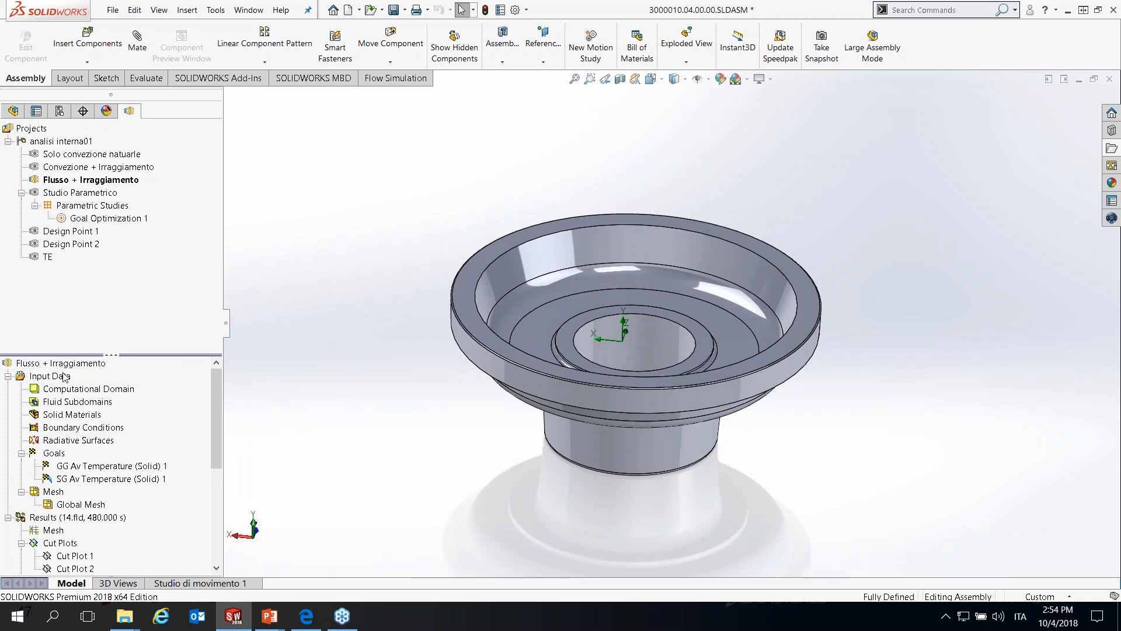
right_click(61, 377)
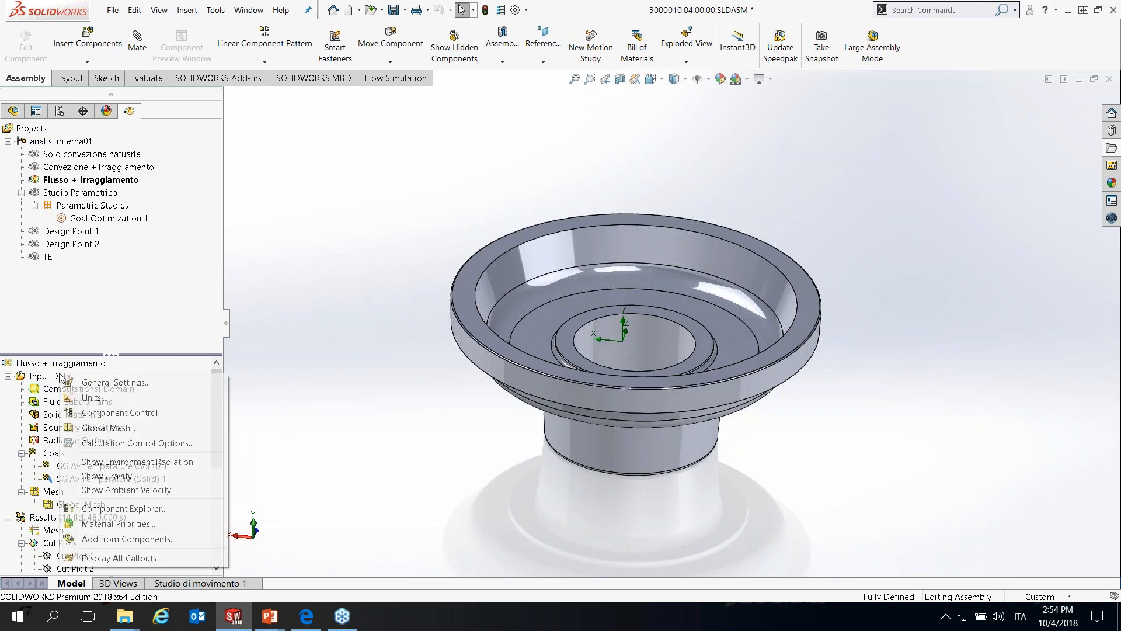
click(101, 383)
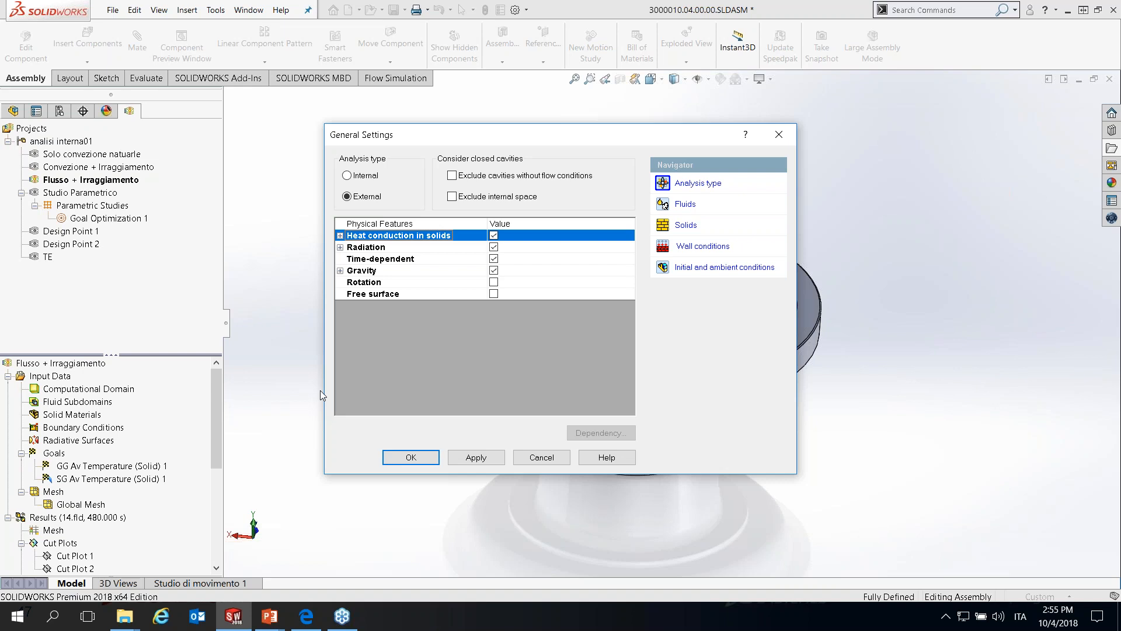
click(719, 189)
click(665, 205)
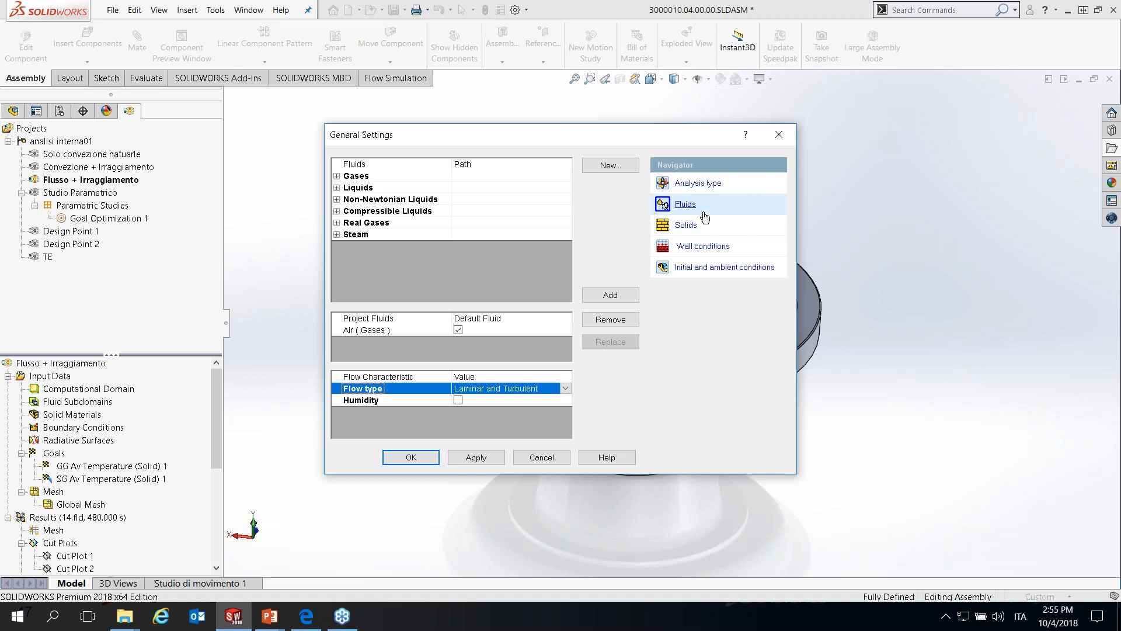
click(699, 229)
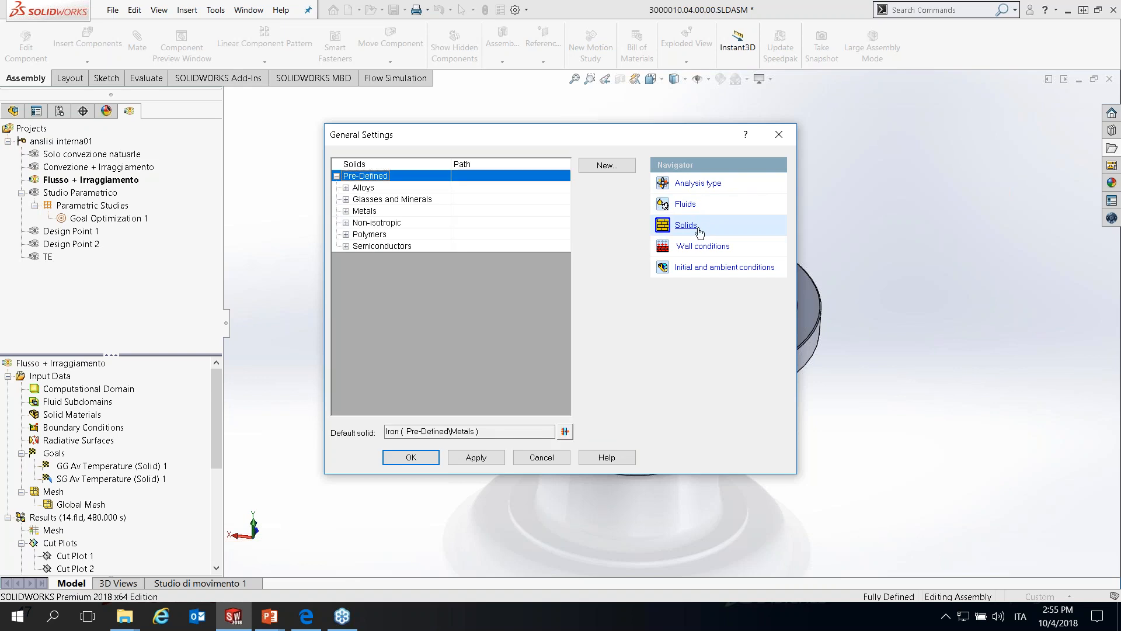
click(709, 252)
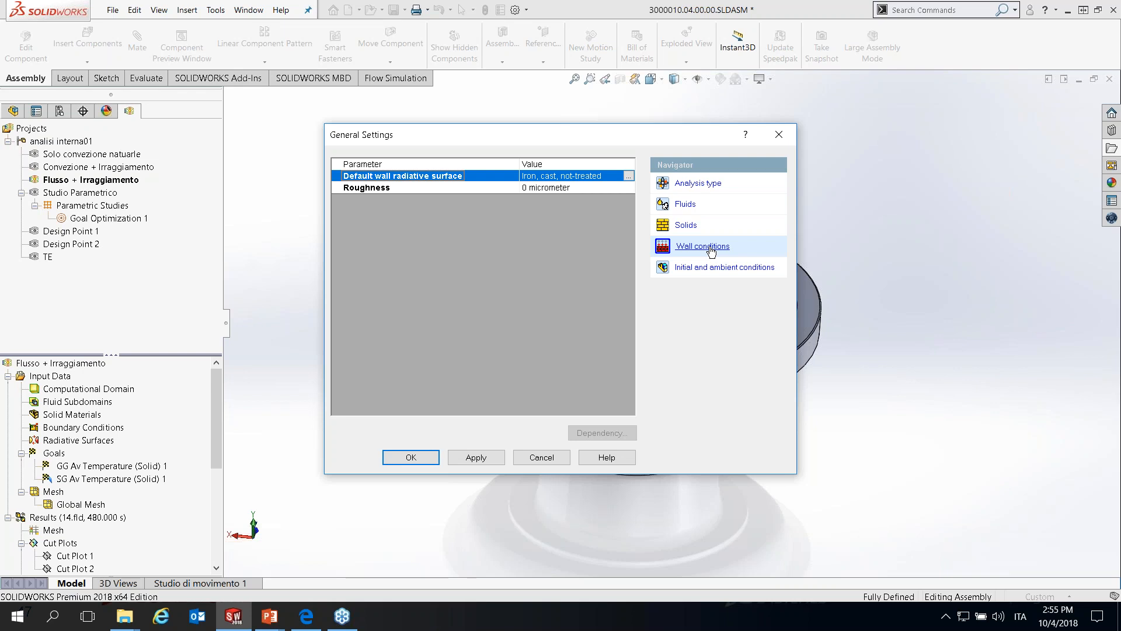
Check the initial and ambient conditions, including the solid parameters, against the model and close the general settings without changes
click(757, 270)
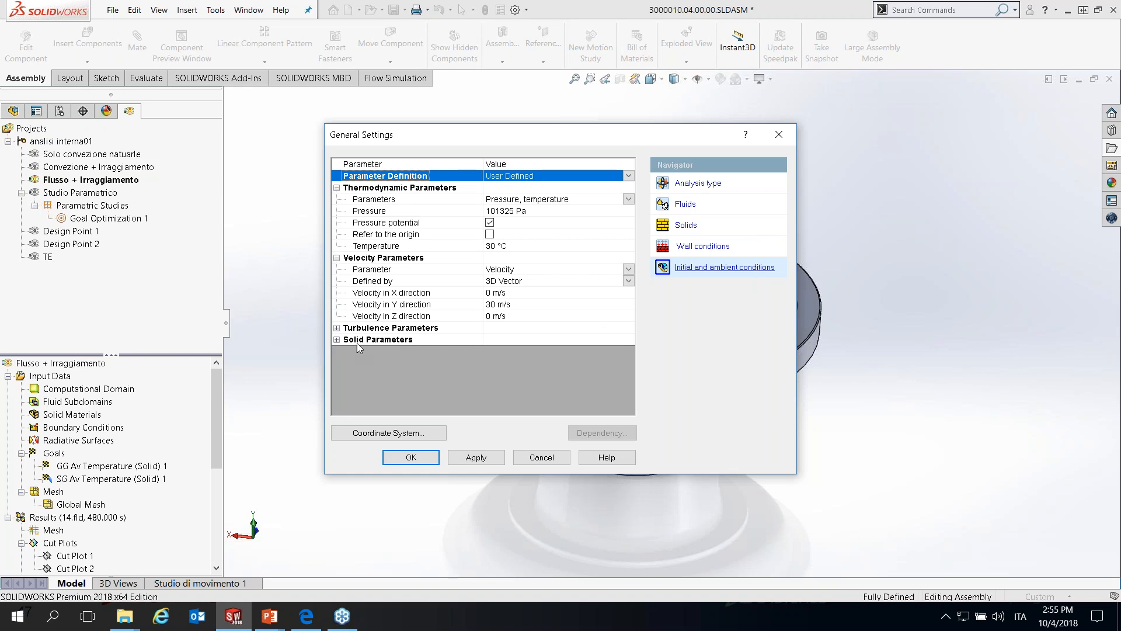
click(337, 340)
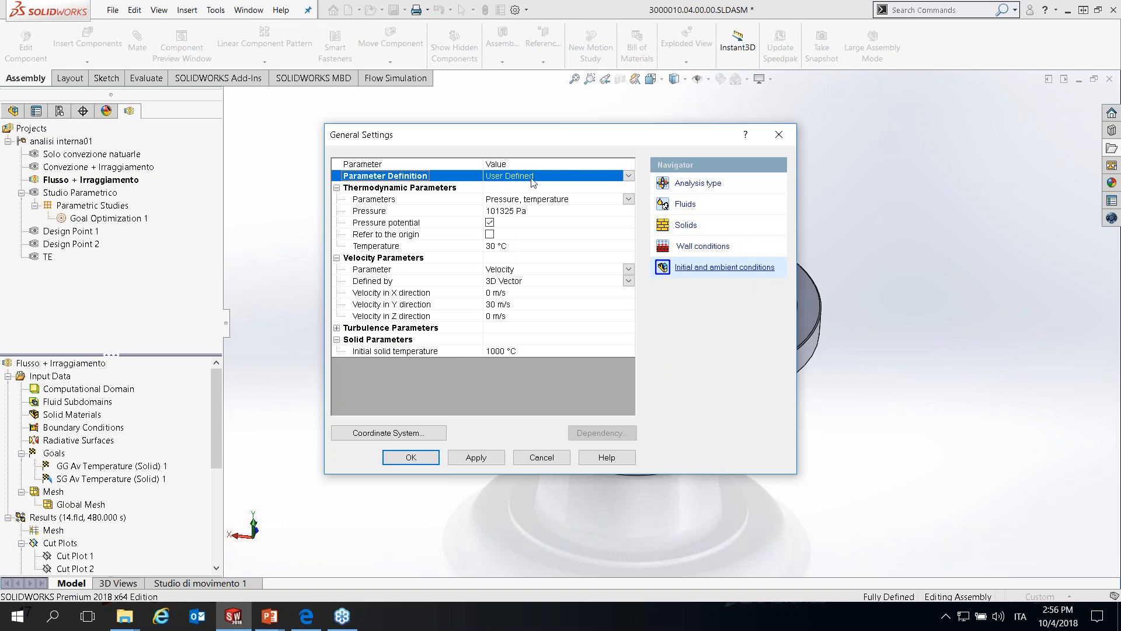
drag(545, 140, 894, 145)
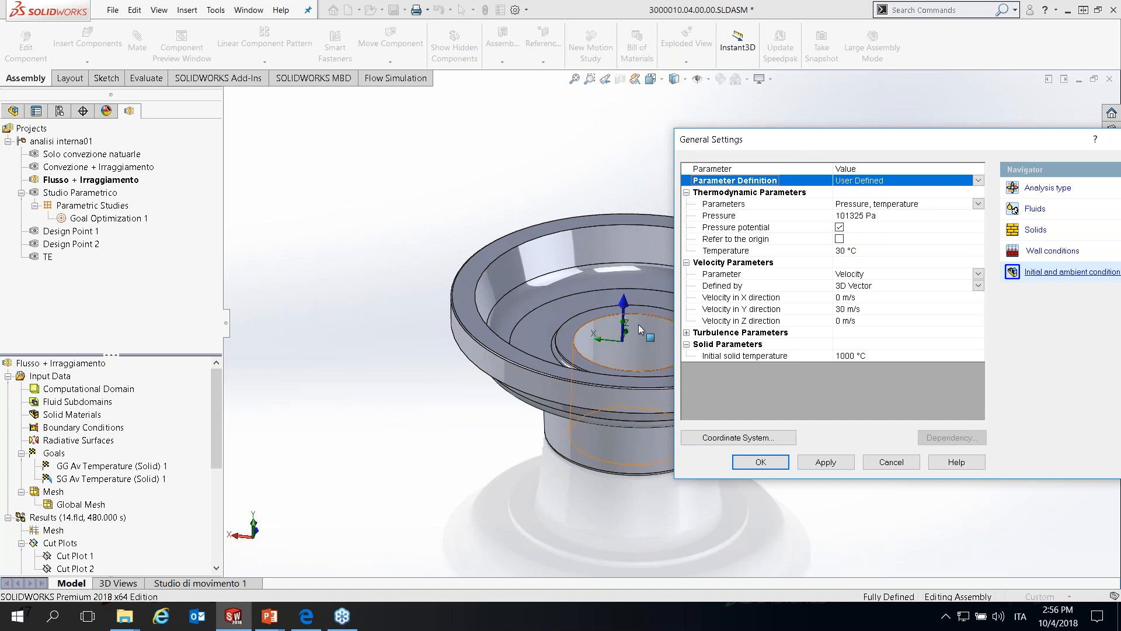
drag(868, 148, 584, 128)
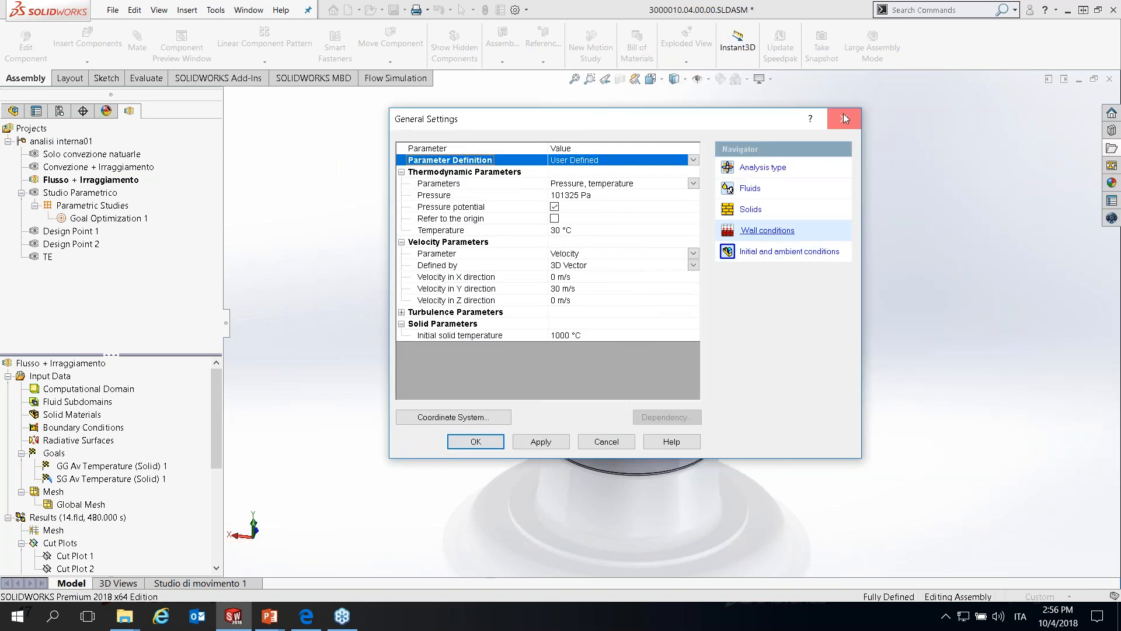
click(843, 117)
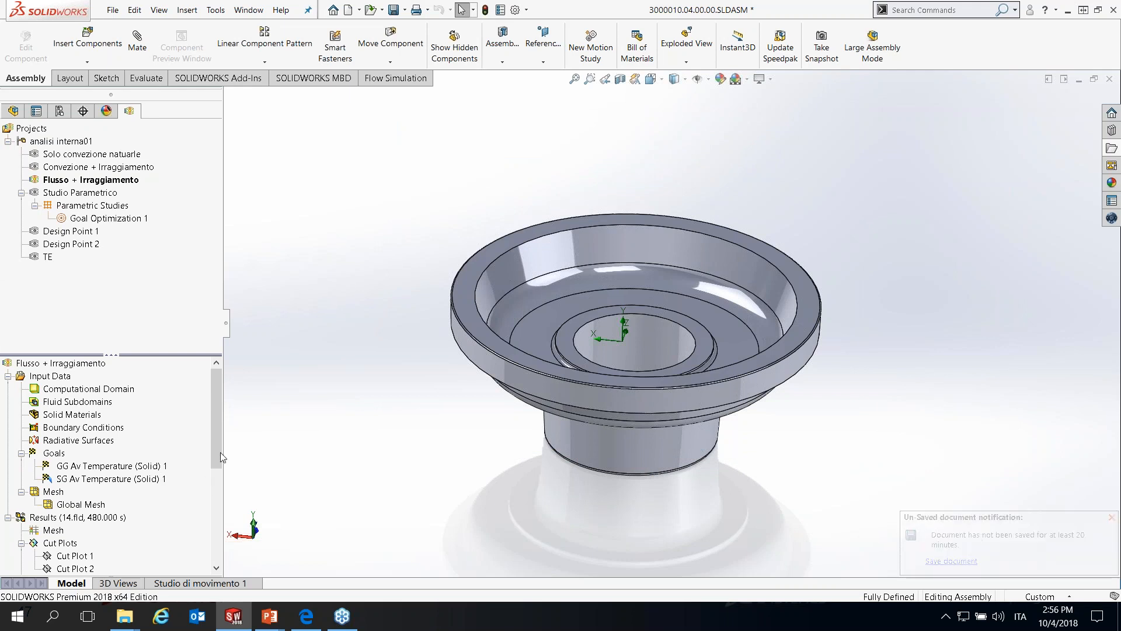
Show Cut Plot 1 with its fluid temperature contours on the part
drag(216, 430, 213, 496)
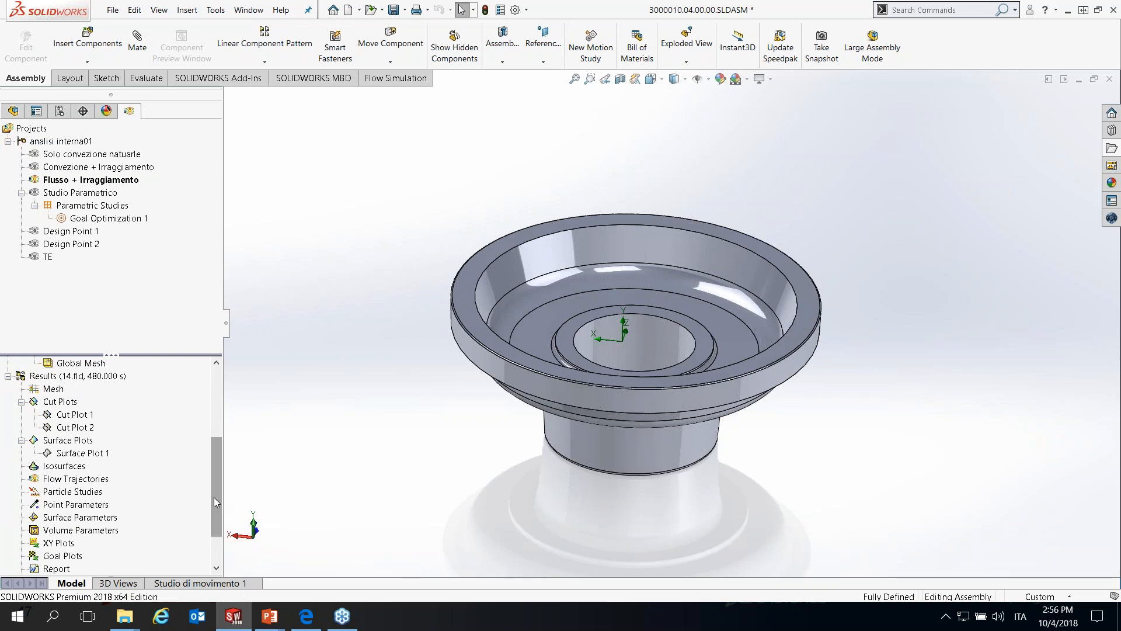
right_click(84, 414)
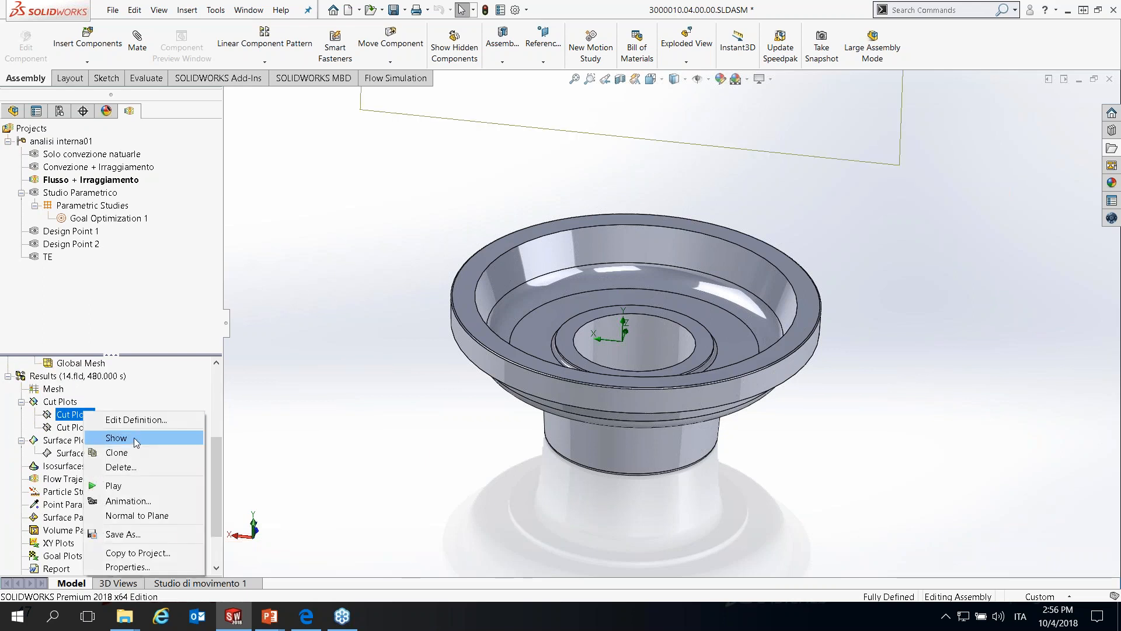
click(134, 438)
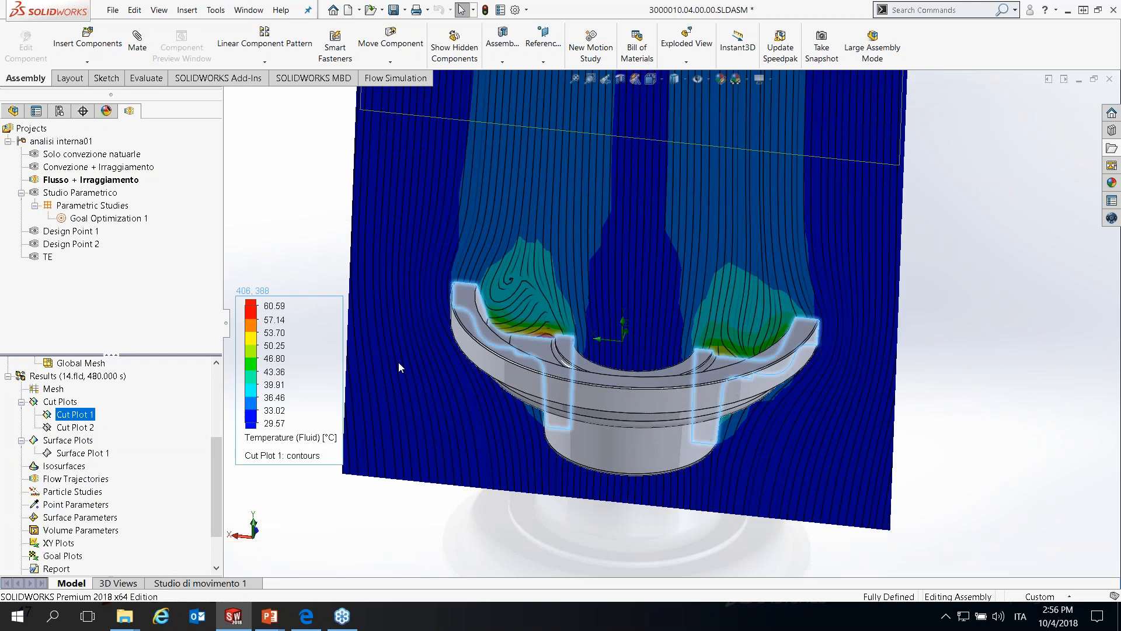
click(343, 207)
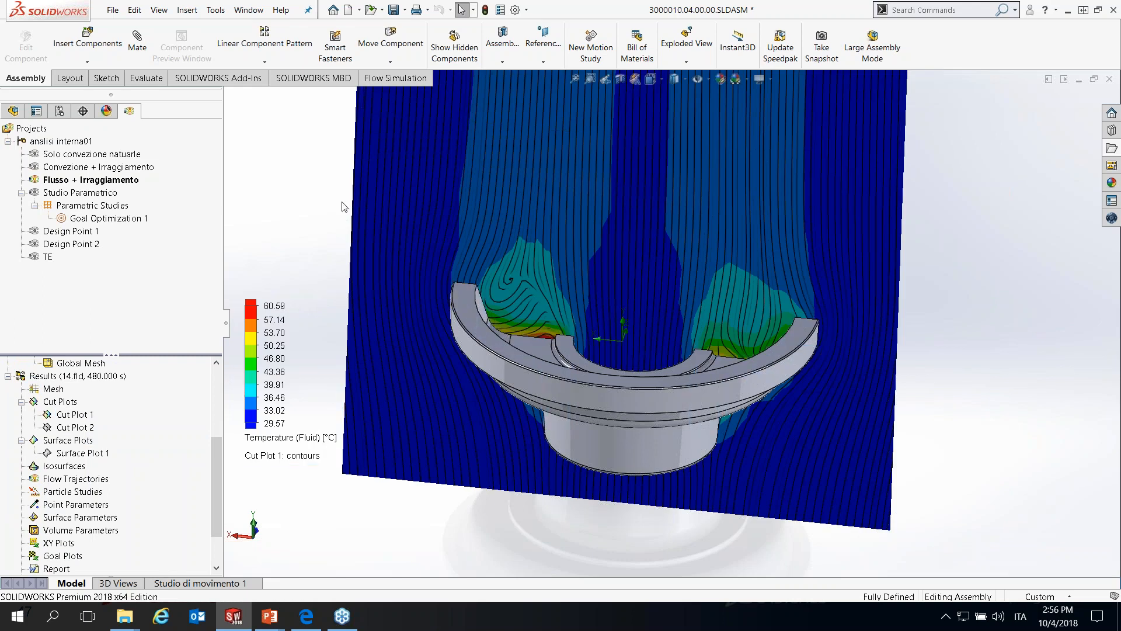
Section the model on the Piano frontale plane and show Surface Plot 1, viewing the part from both sides
click(620, 79)
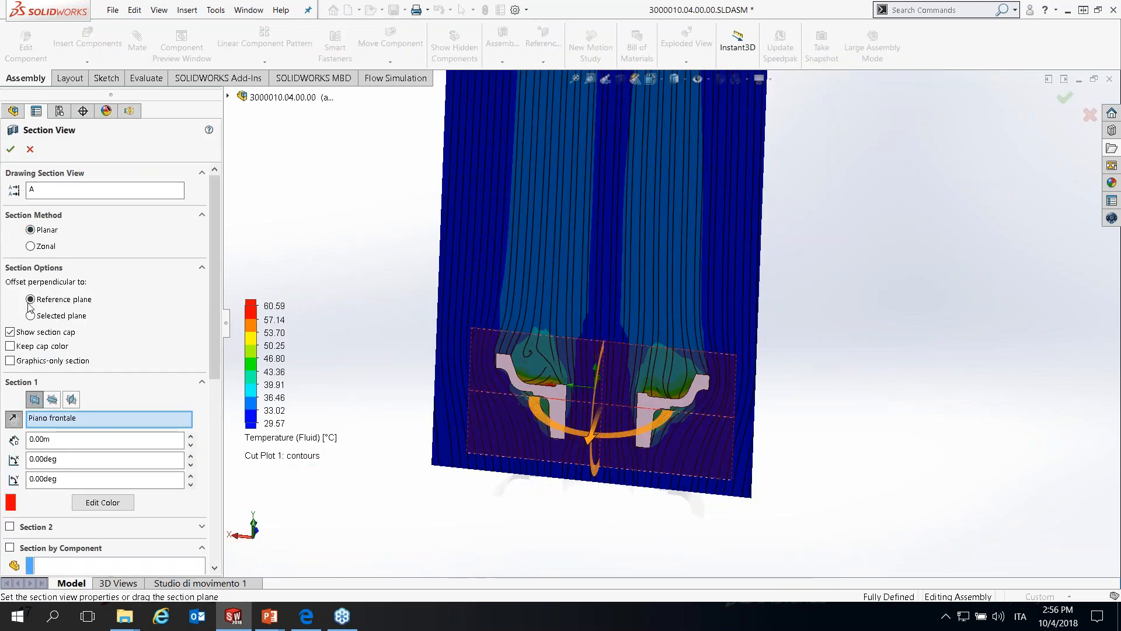
click(9, 150)
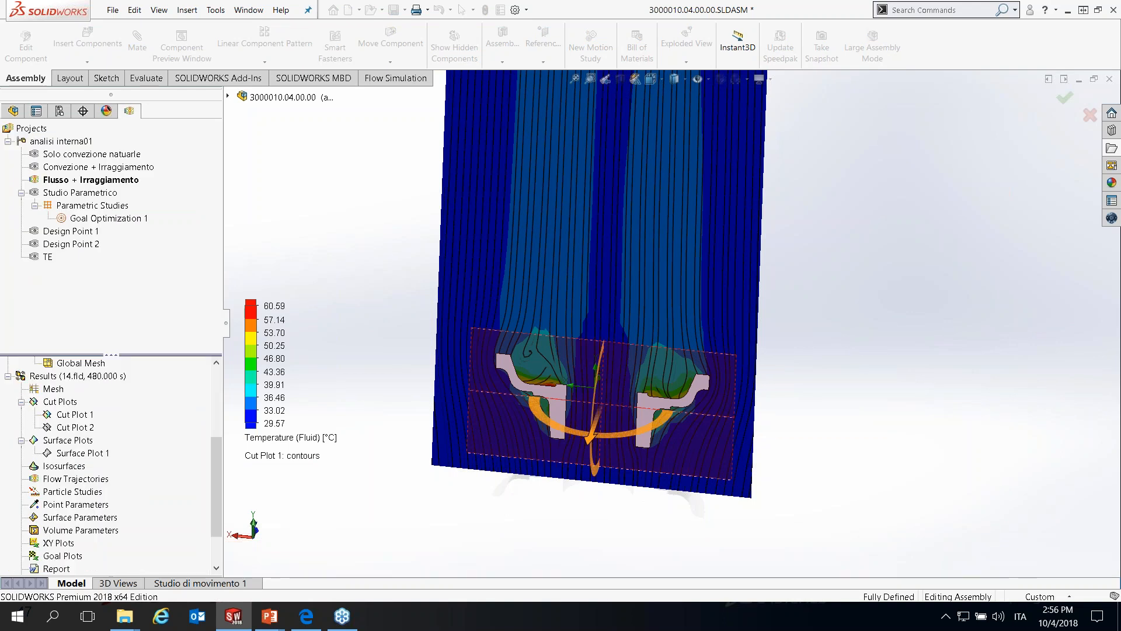
right_click(76, 453)
click(108, 475)
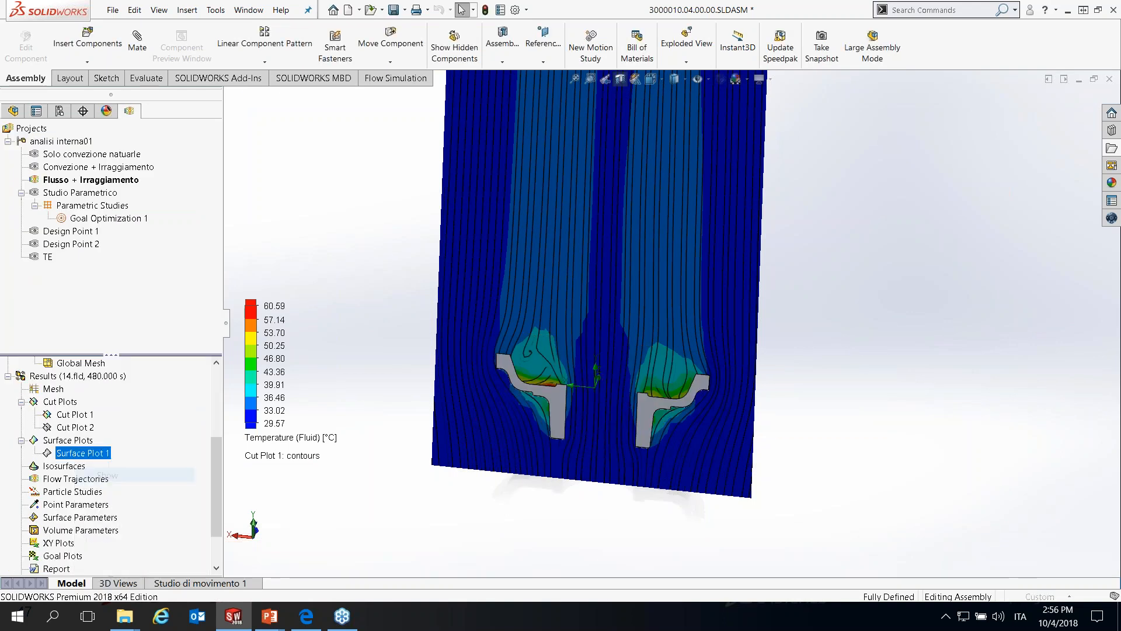
middle_drag(867, 421, 775, 403)
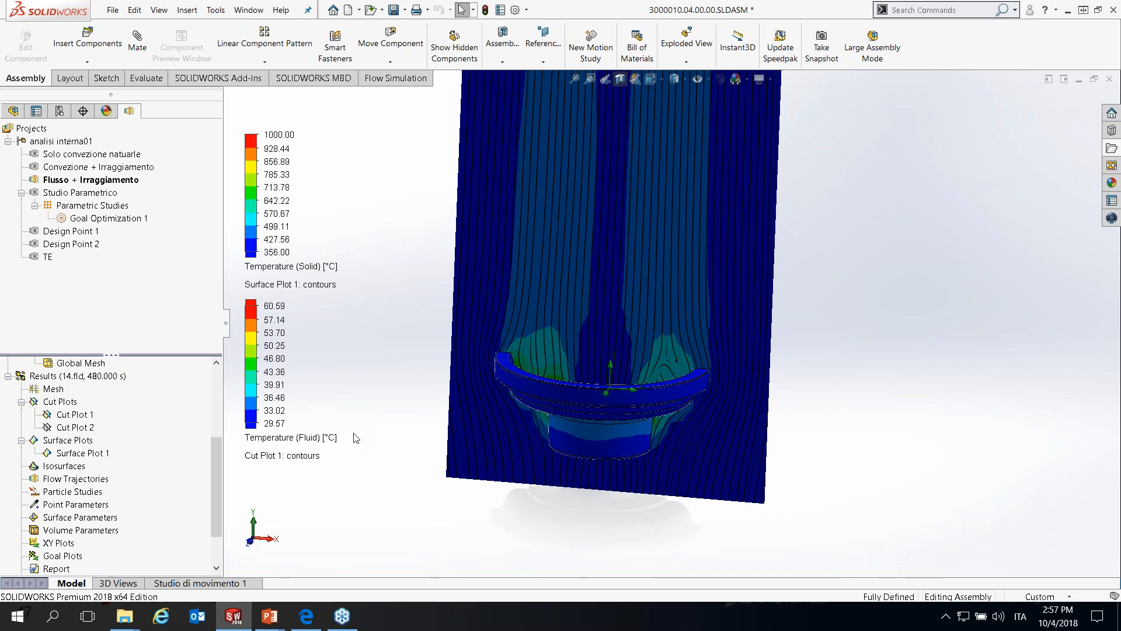
middle_drag(420, 355, 544, 354)
Play the project's existing Animation 1 from an angled view of the outer surface and close it
drag(217, 485, 221, 532)
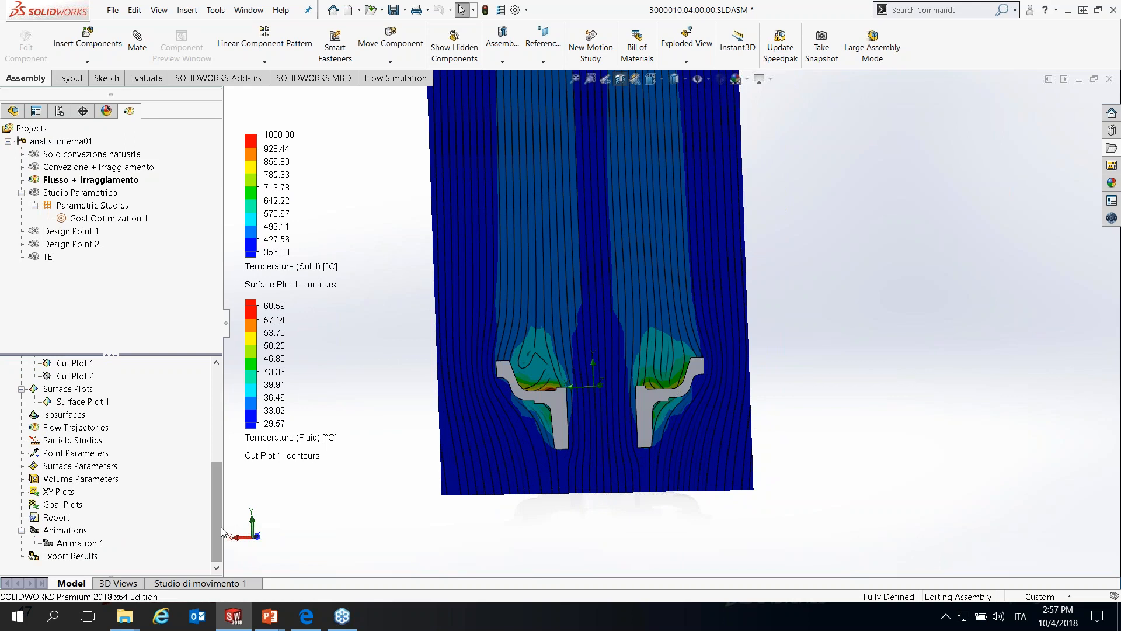
middle_drag(533, 419, 739, 435)
right_click(79, 542)
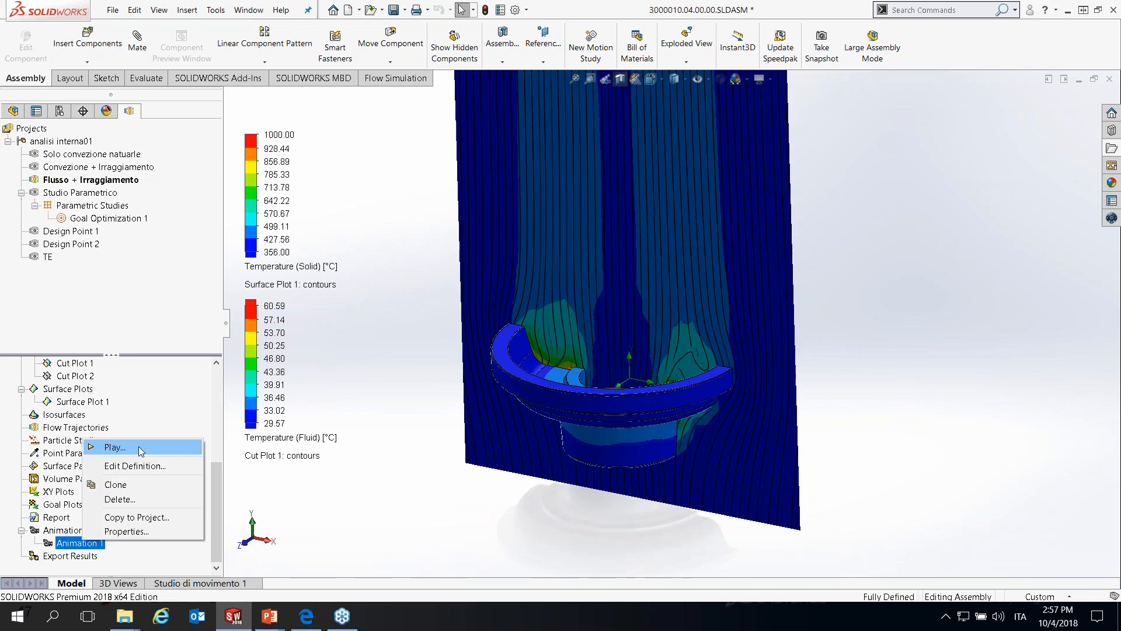
click(138, 448)
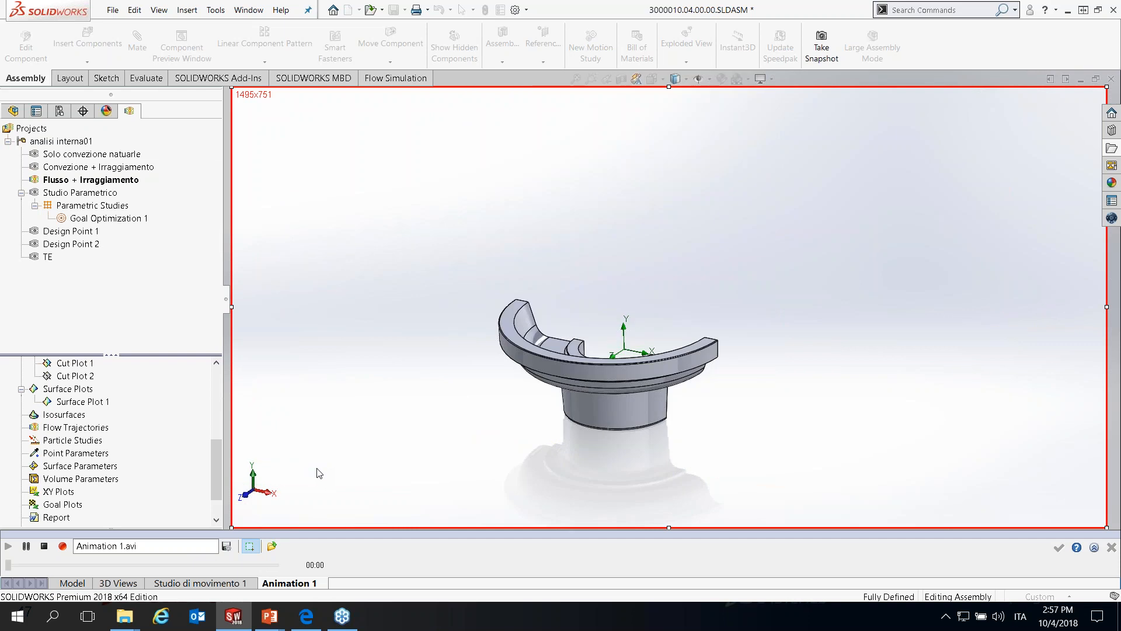
click(10, 545)
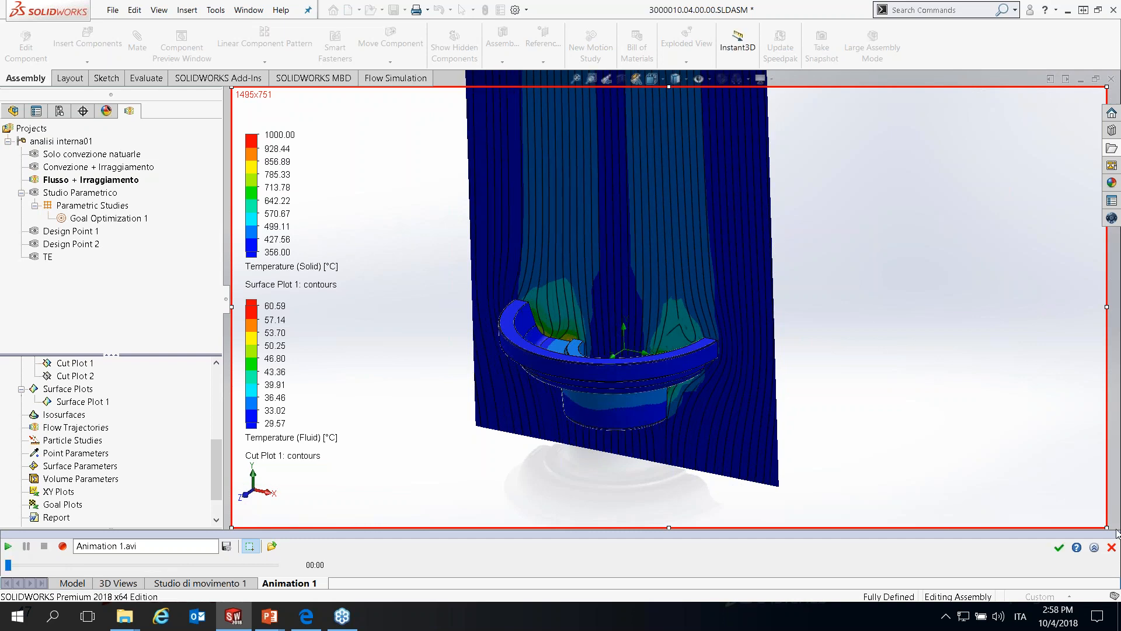
click(1111, 548)
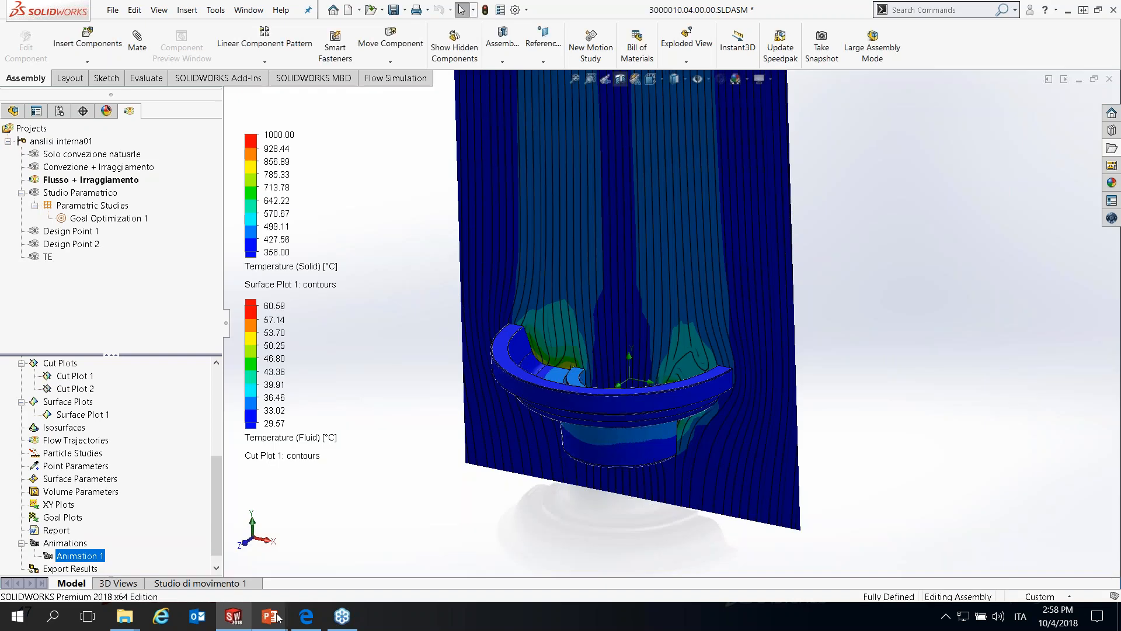
Switch to the PowerPoint slide show and advance to the Transient explorer slide
mouse_move(270, 616)
click(320, 584)
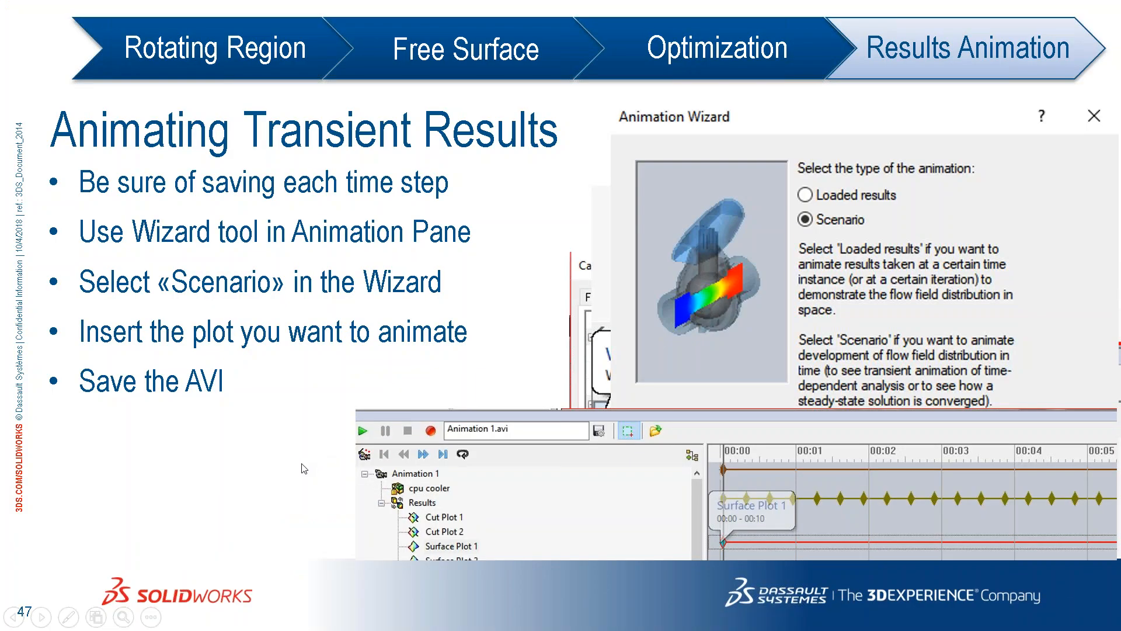
click(298, 469)
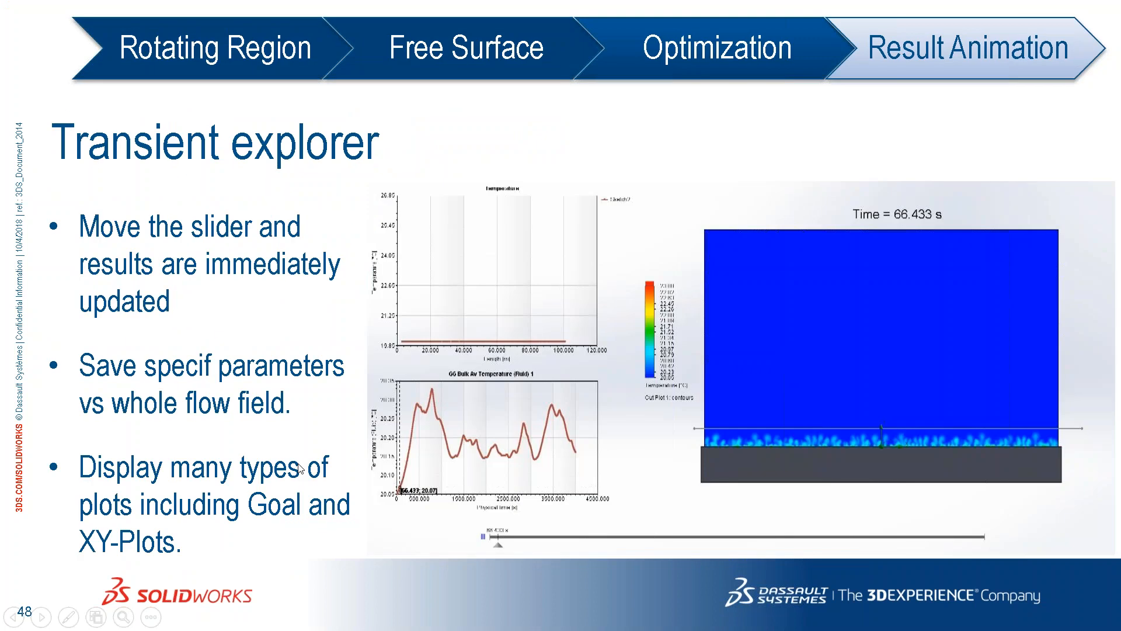